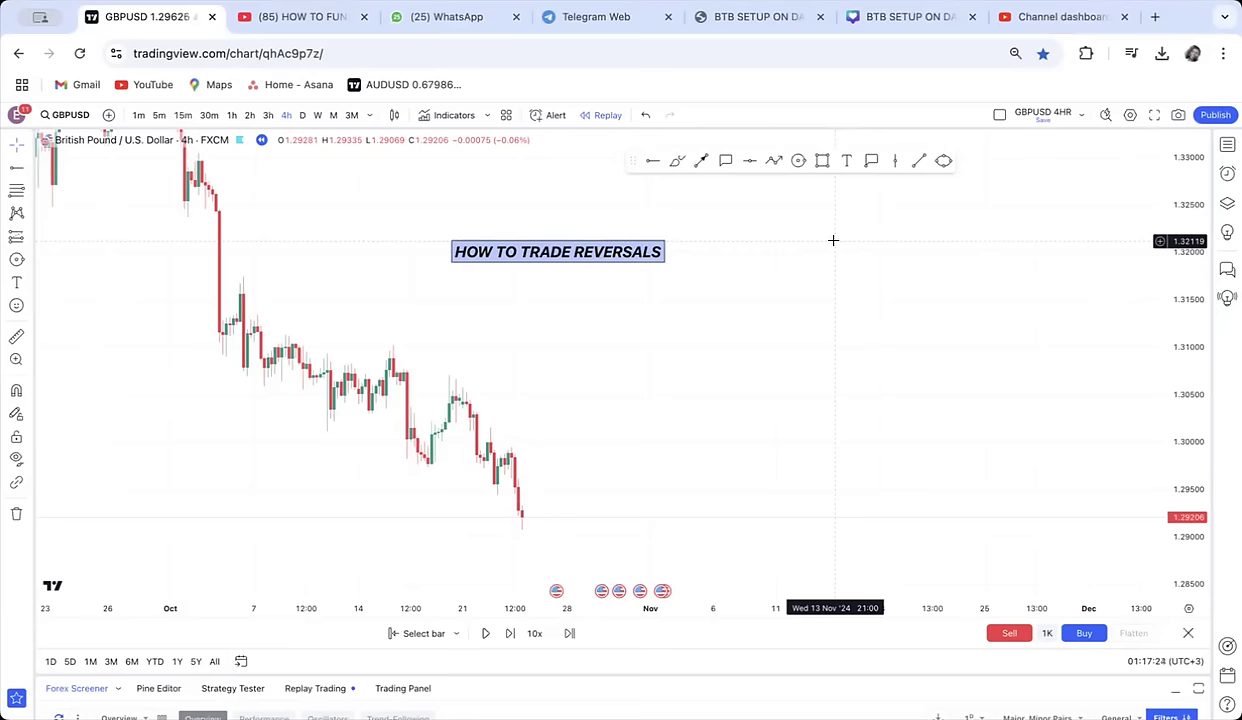
Add a text label reading "5 MIN" beneath the "HOW TO TRADE REVERSALS" heading
left_click(847, 161)
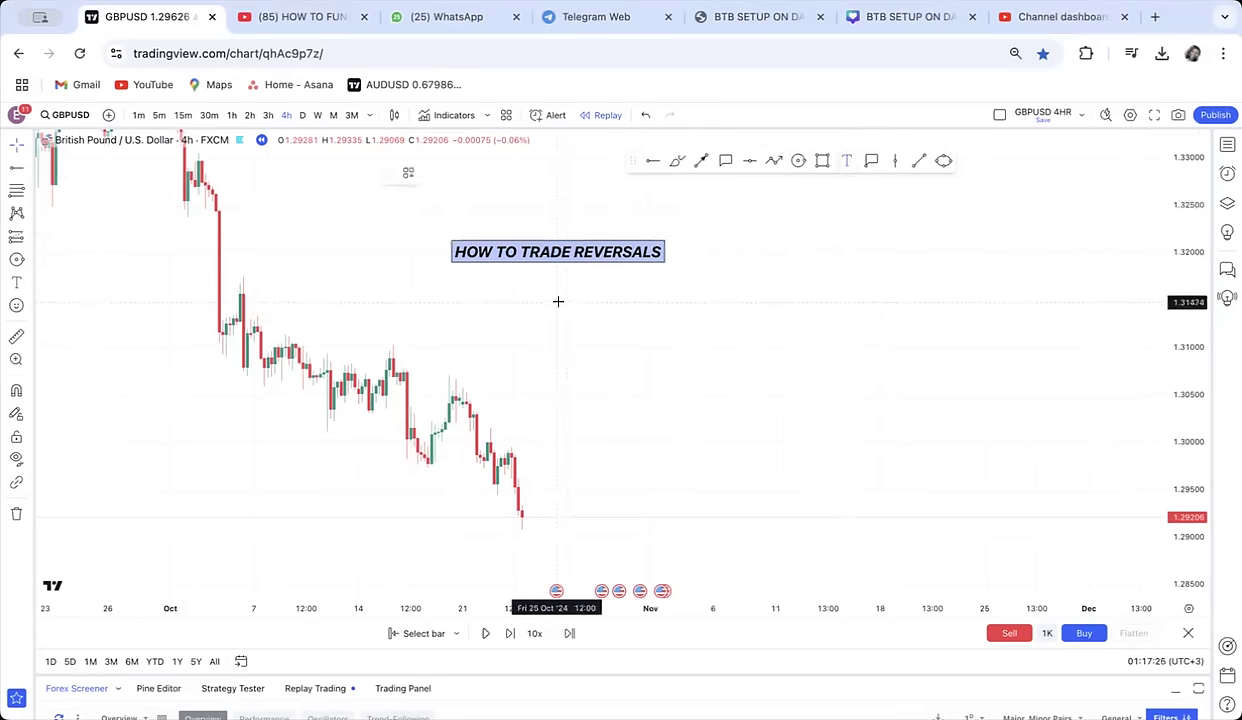
left_click(558, 301)
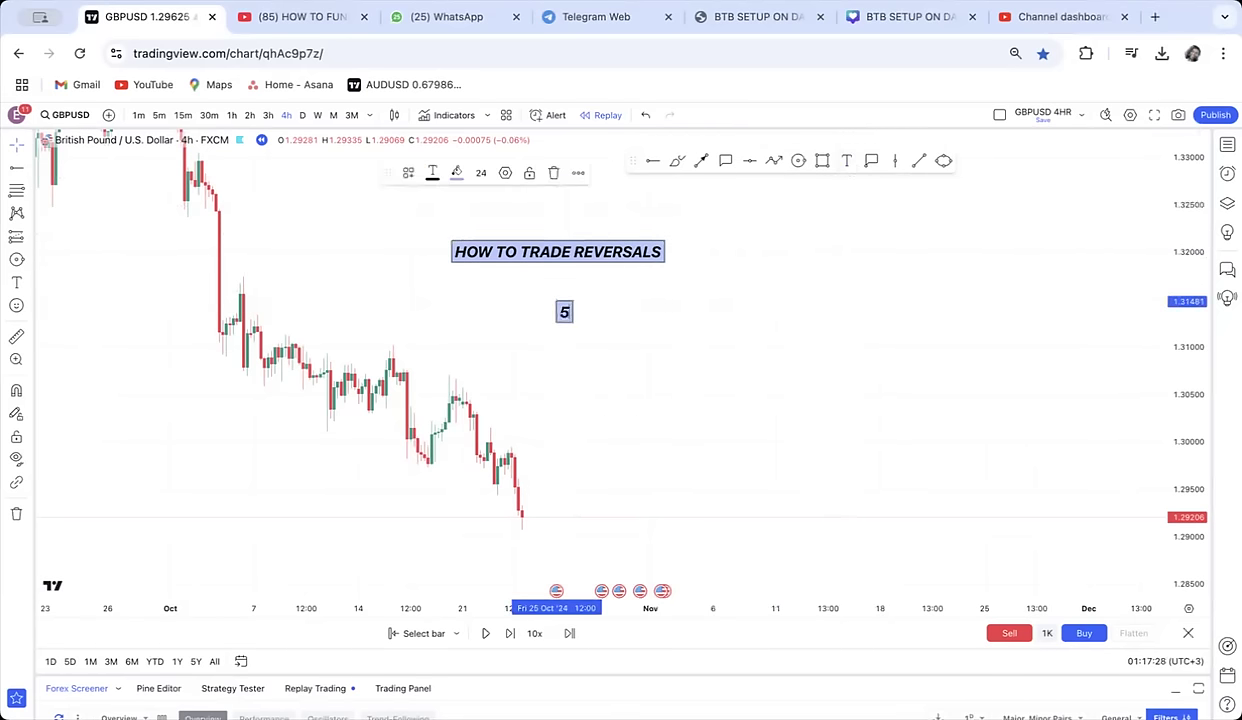
left_click_drag(754, 316, 711, 361)
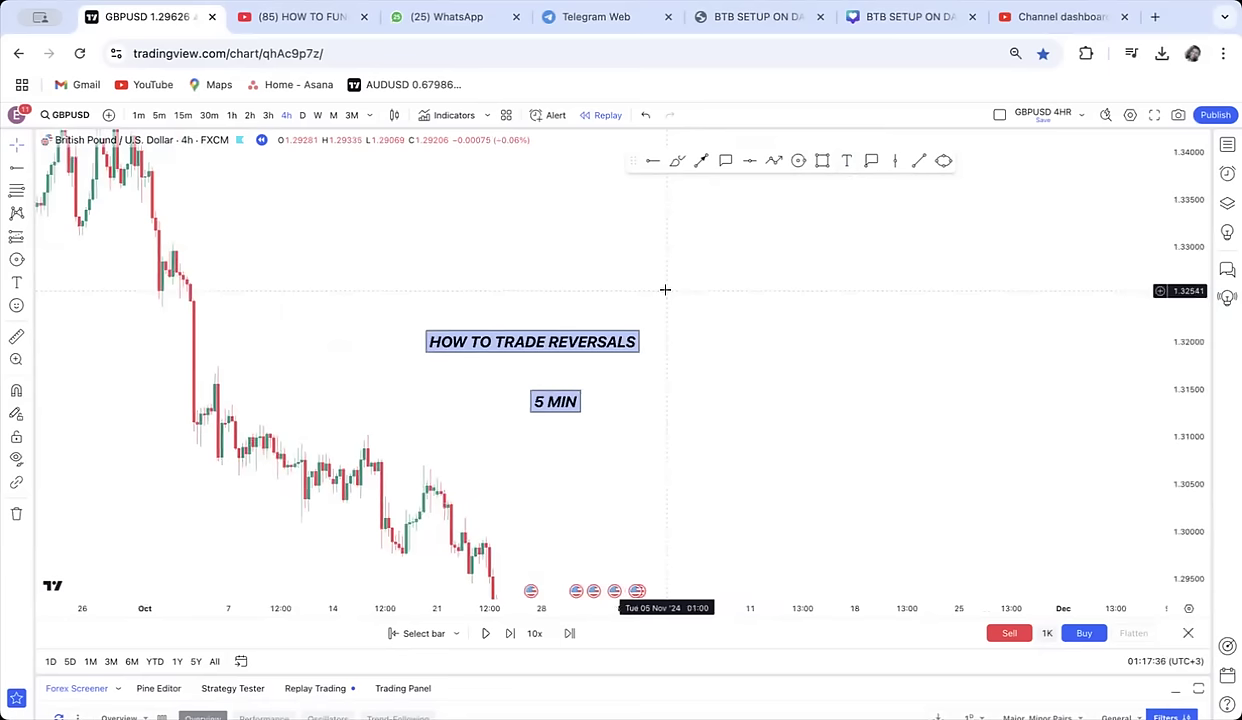
Draw a rising zigzag path with two pullbacks in an empty chart area, from about 1.3565 to about 1.393
left_click_drag(764, 201, 709, 398)
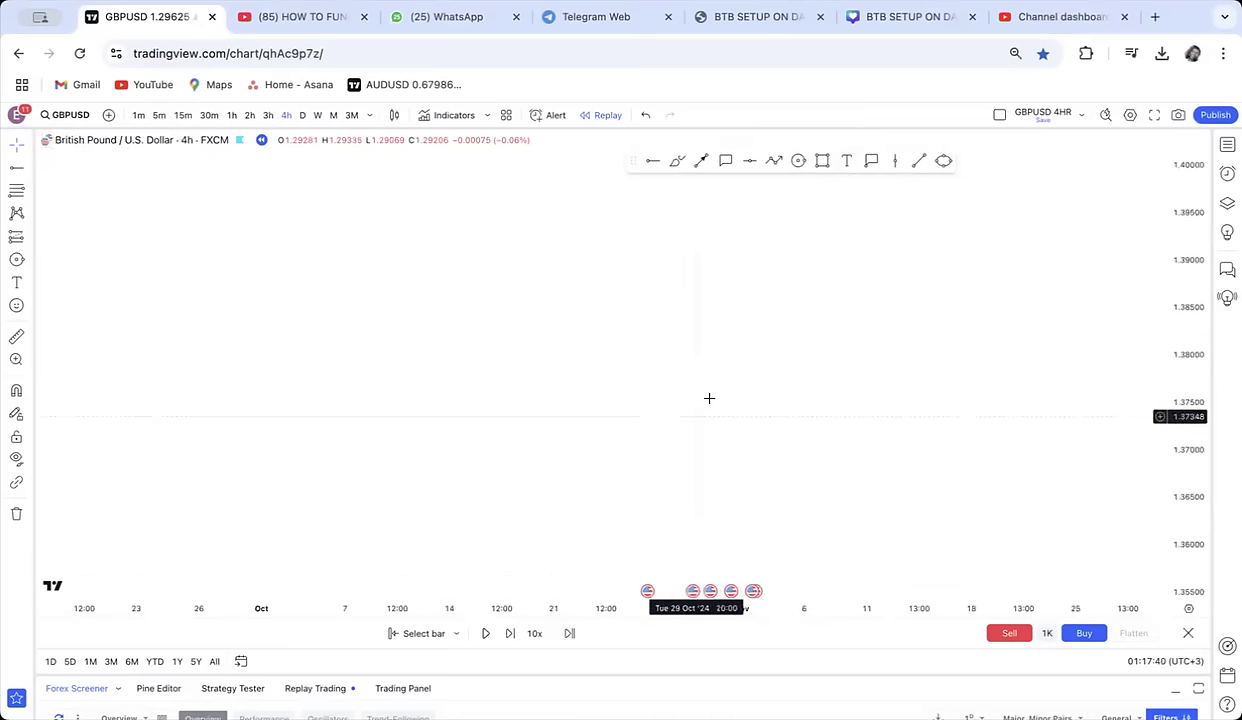
left_click(775, 161)
left_click(269, 577)
left_click(331, 443)
left_click(369, 484)
left_click(440, 320)
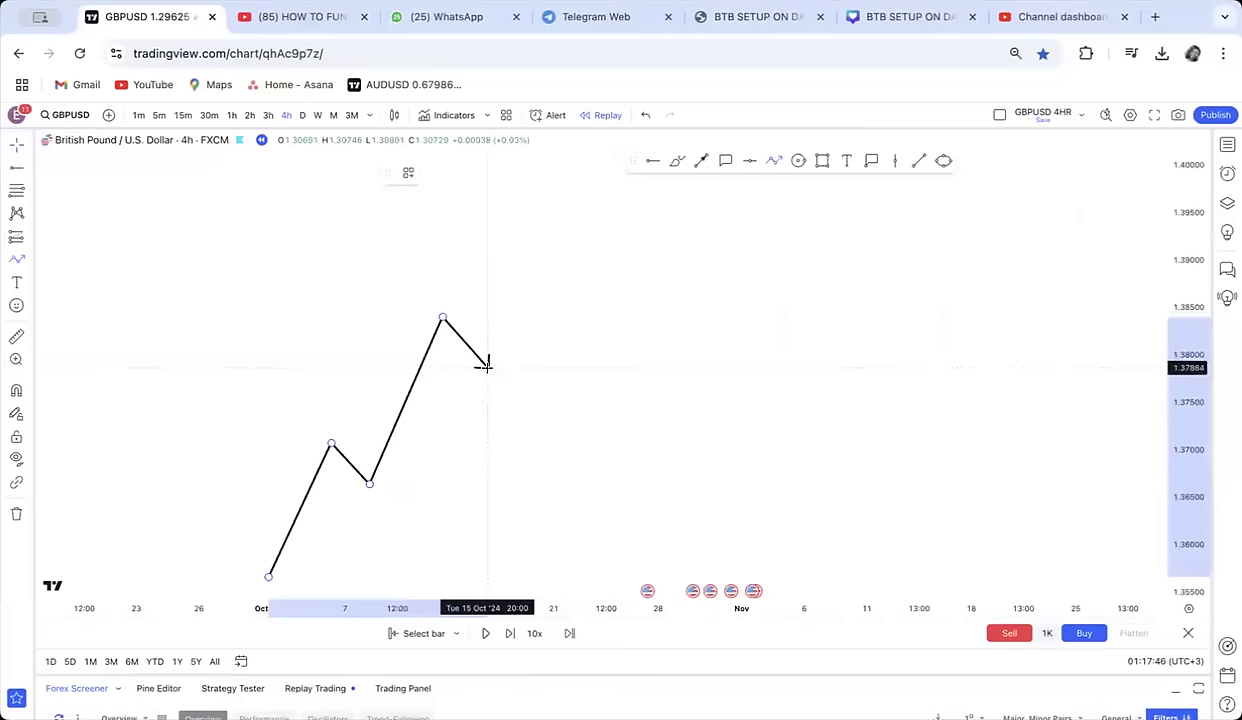
left_click(488, 363)
left_click(557, 230)
mouse_move(603, 307)
left_mouse_down()
mouse_move(510, 267)
mouse_move(474, 266)
left_mouse_up()
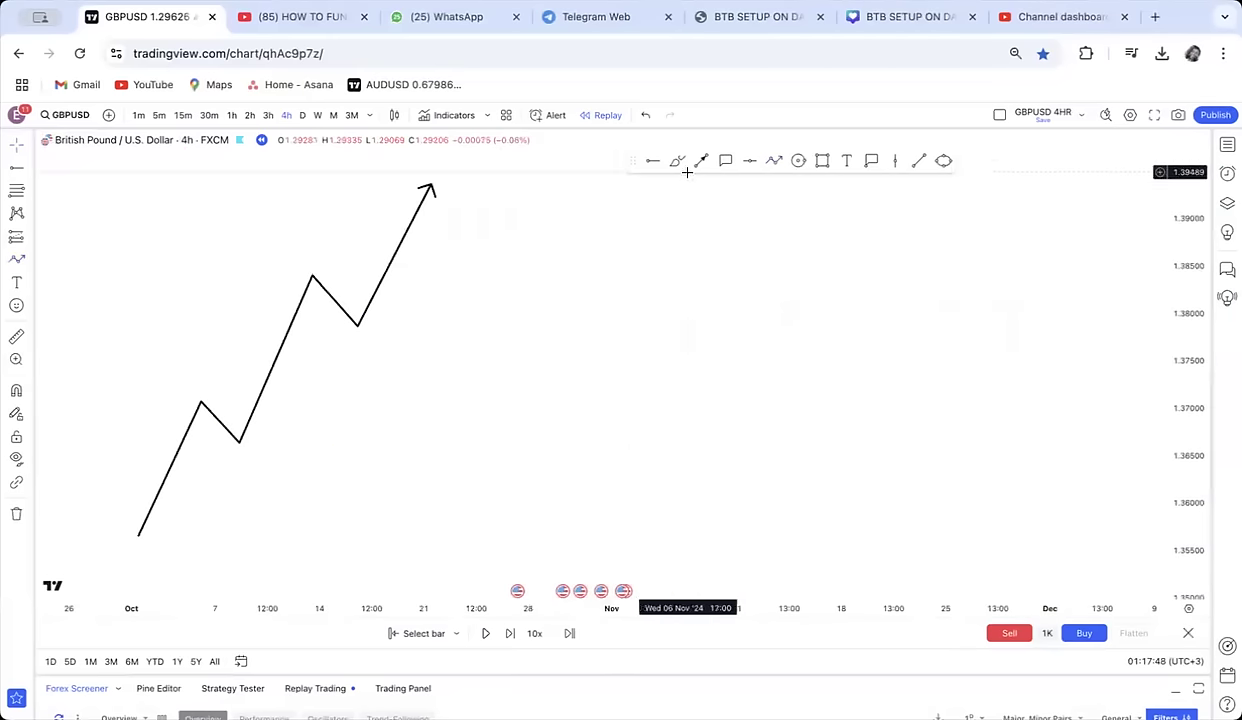
Draw a falling zigzag path with three pullbacks beside the rising one, from about 1.393 down to about 1.3565
left_click(772, 161)
left_click(500, 190)
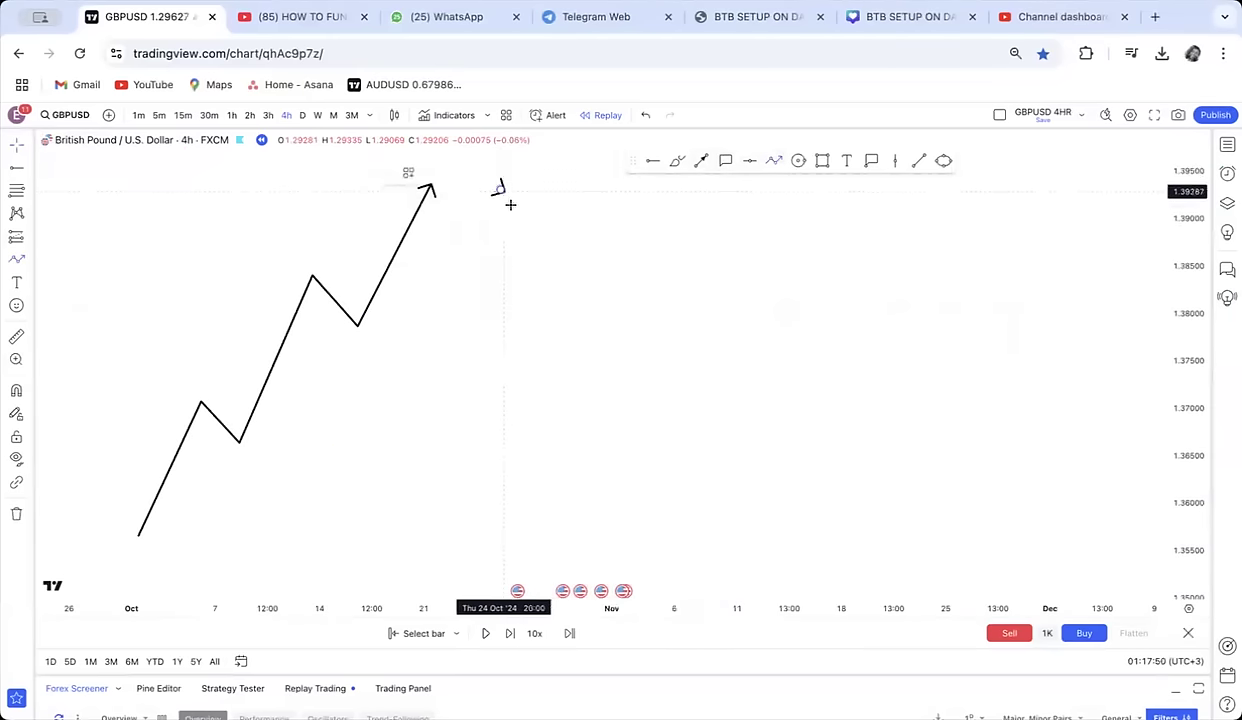
left_click(558, 321)
left_click(590, 289)
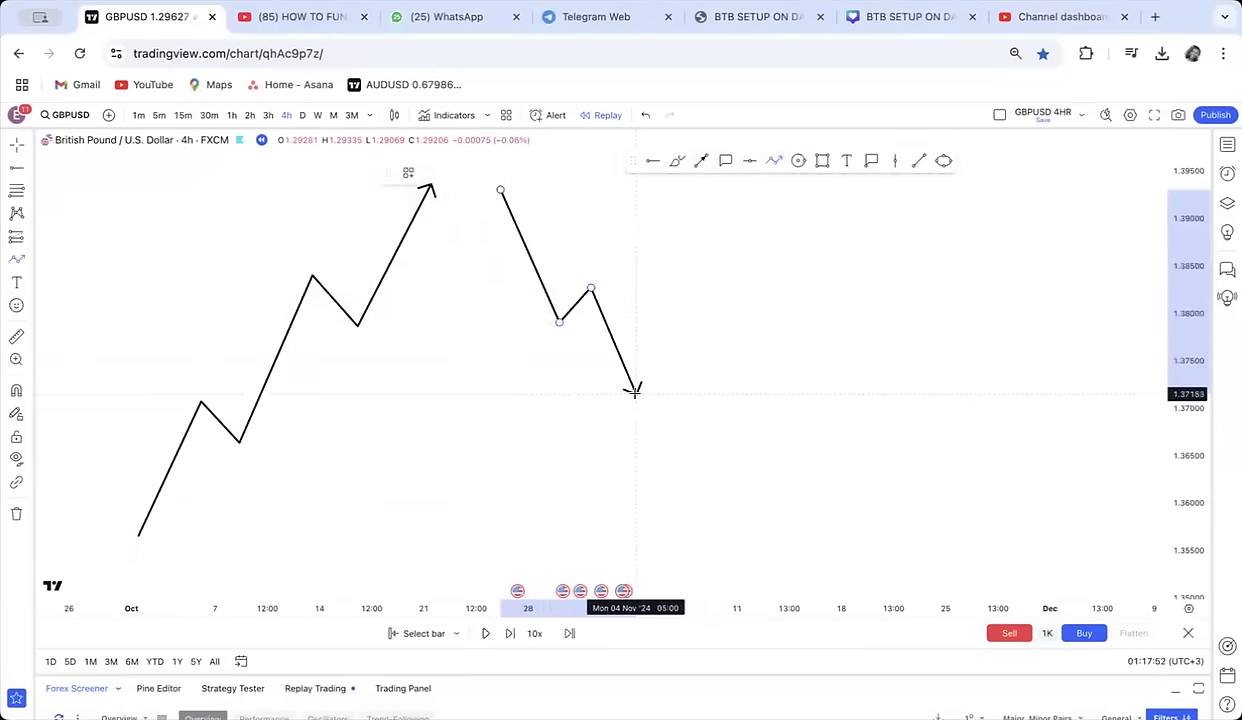
left_click(639, 395)
left_click(663, 358)
left_click(722, 481)
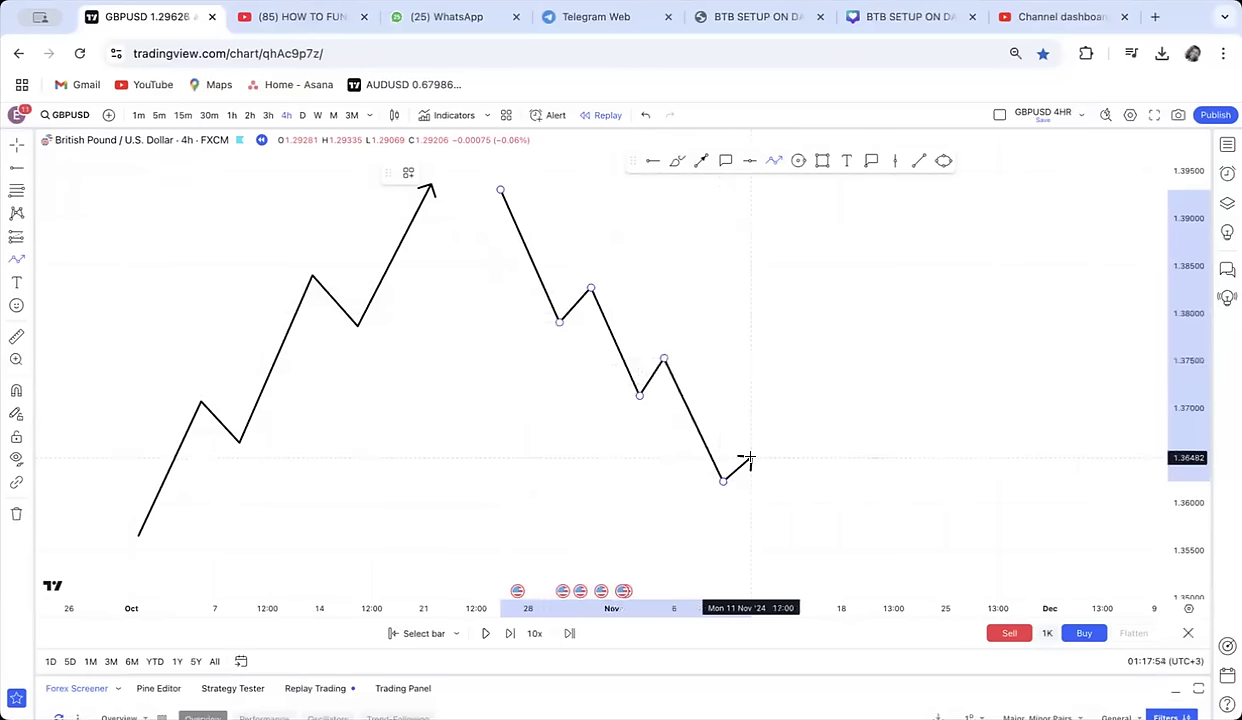
left_click(751, 456)
double_click(790, 534)
left_click_drag(801, 440, 751, 438)
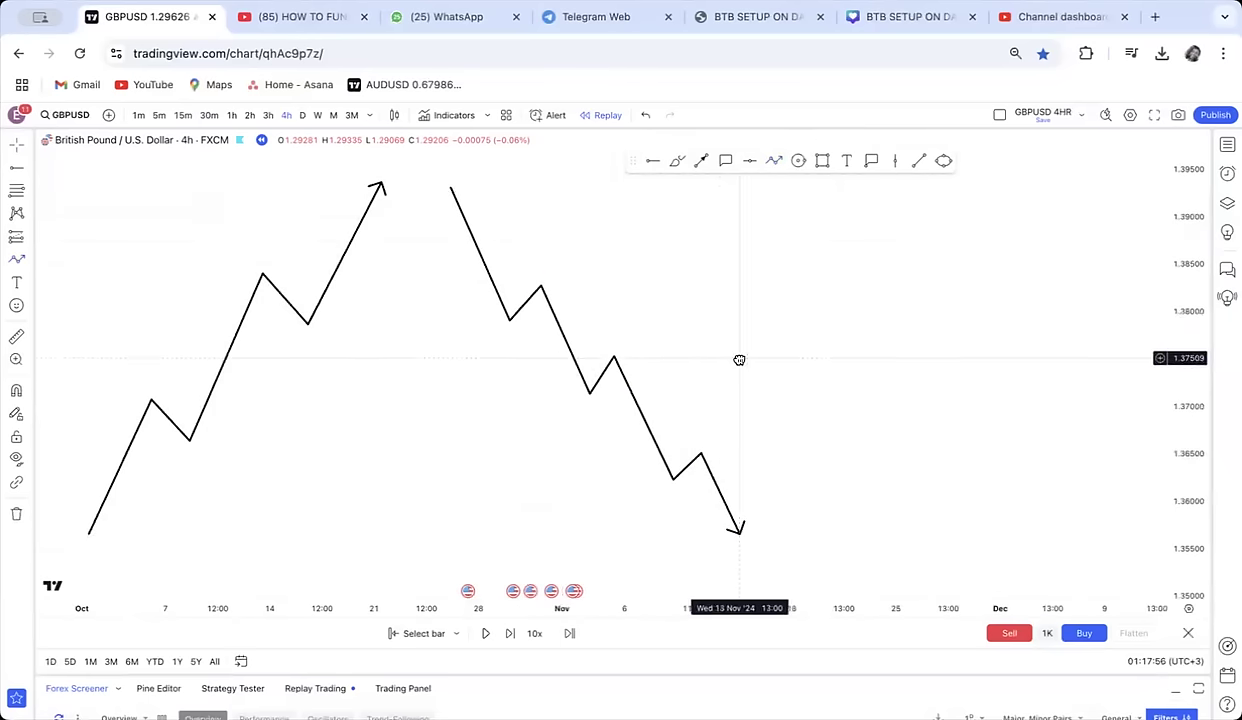
Draw a sideways zigzag path with four upswings beside the falling path, ranging between about 1.376 and 1.386
left_click(776, 163)
left_click(698, 343)
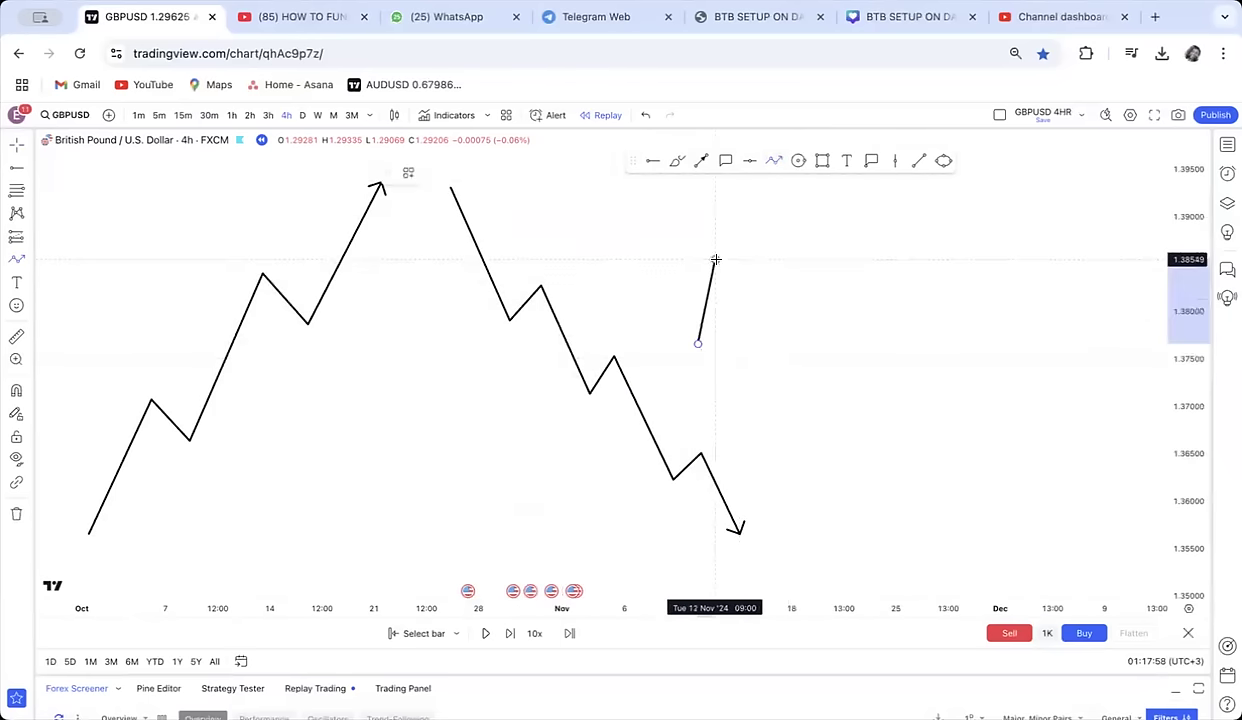
left_click(715, 260)
left_click(777, 347)
left_click(819, 253)
left_click(881, 347)
left_click(909, 256)
left_click(958, 342)
double_click(976, 247)
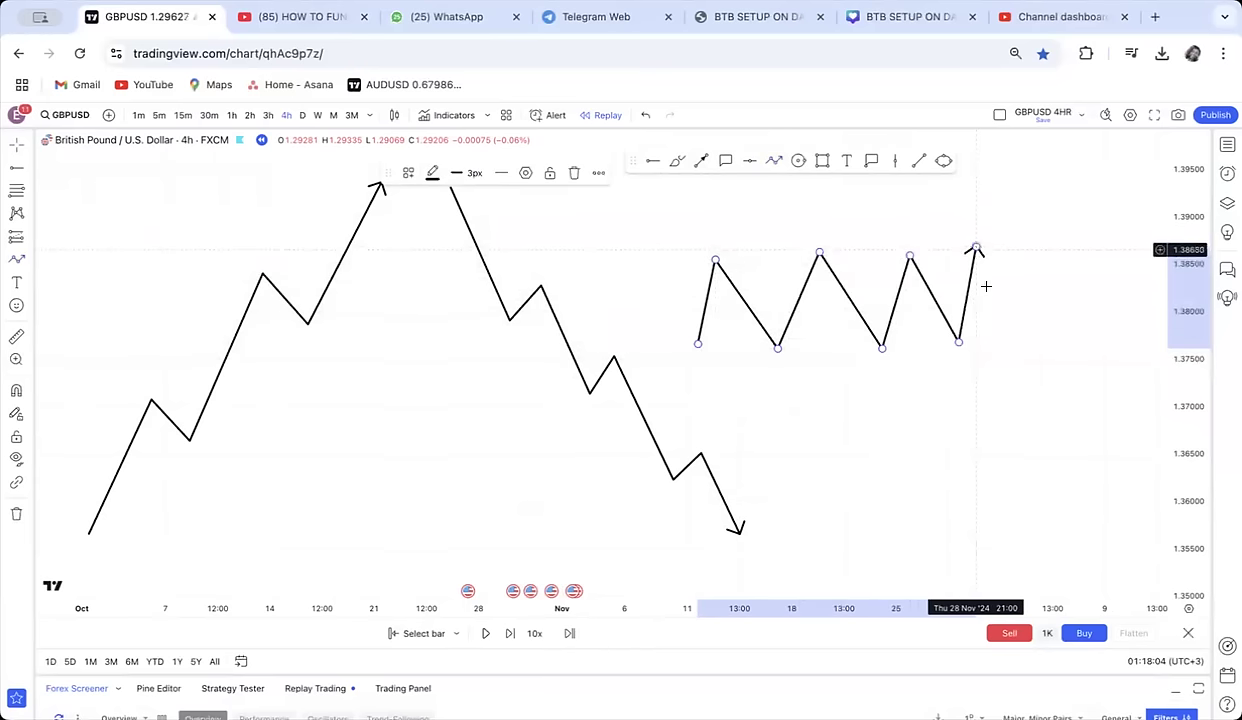
left_click(494, 363)
left_click_drag(206, 412, 302, 432)
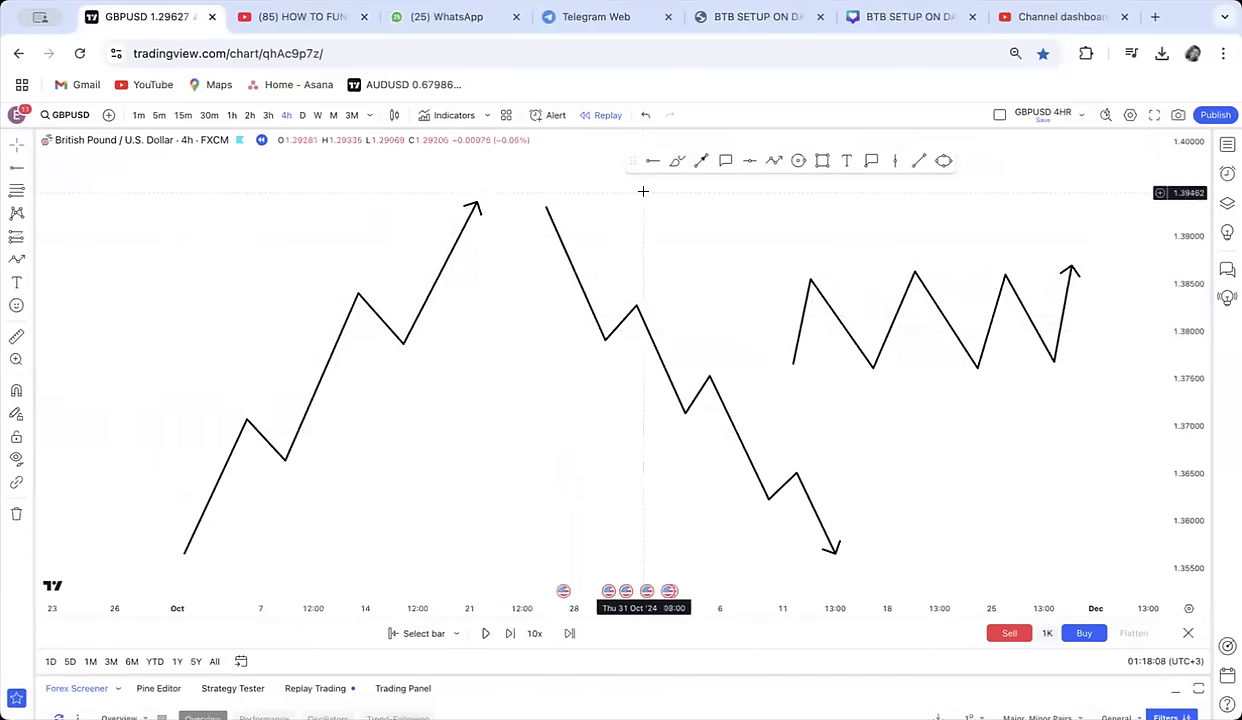
Draw a straight arrow down from the rising path's peak, from about 1.393 to about 1.361
left_click(700, 162)
left_click(487, 208)
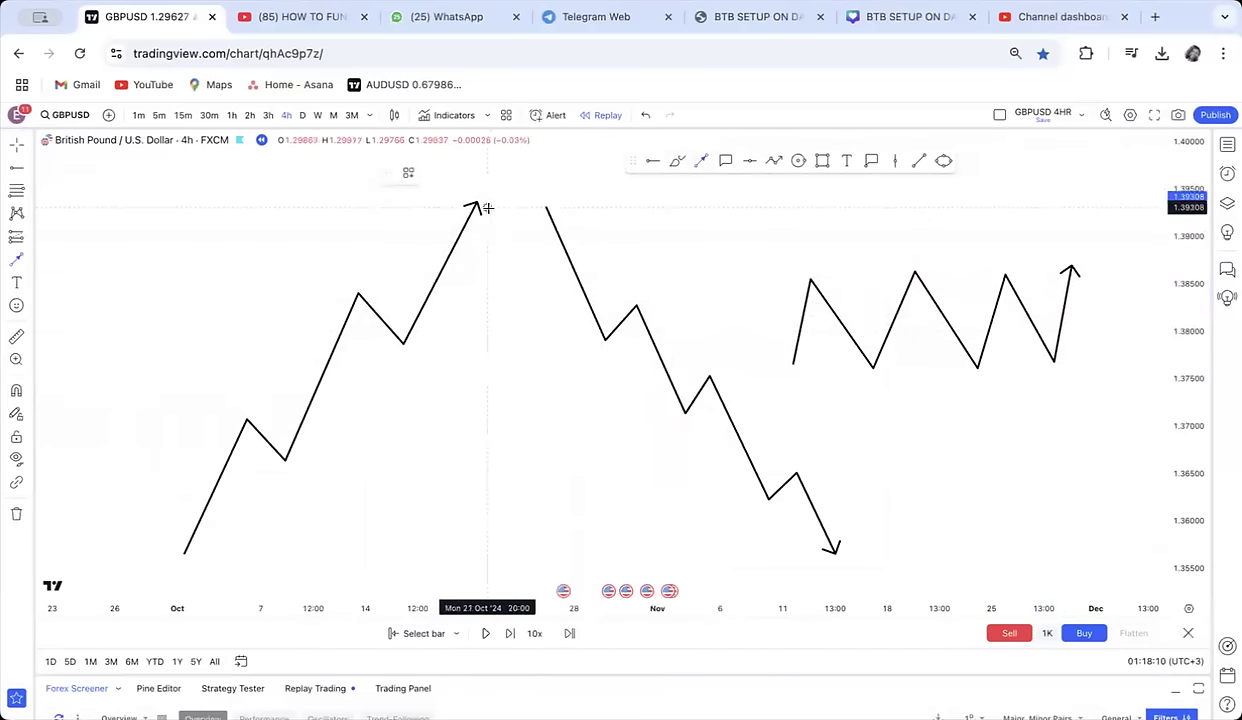
double_click(539, 513)
left_click(472, 483)
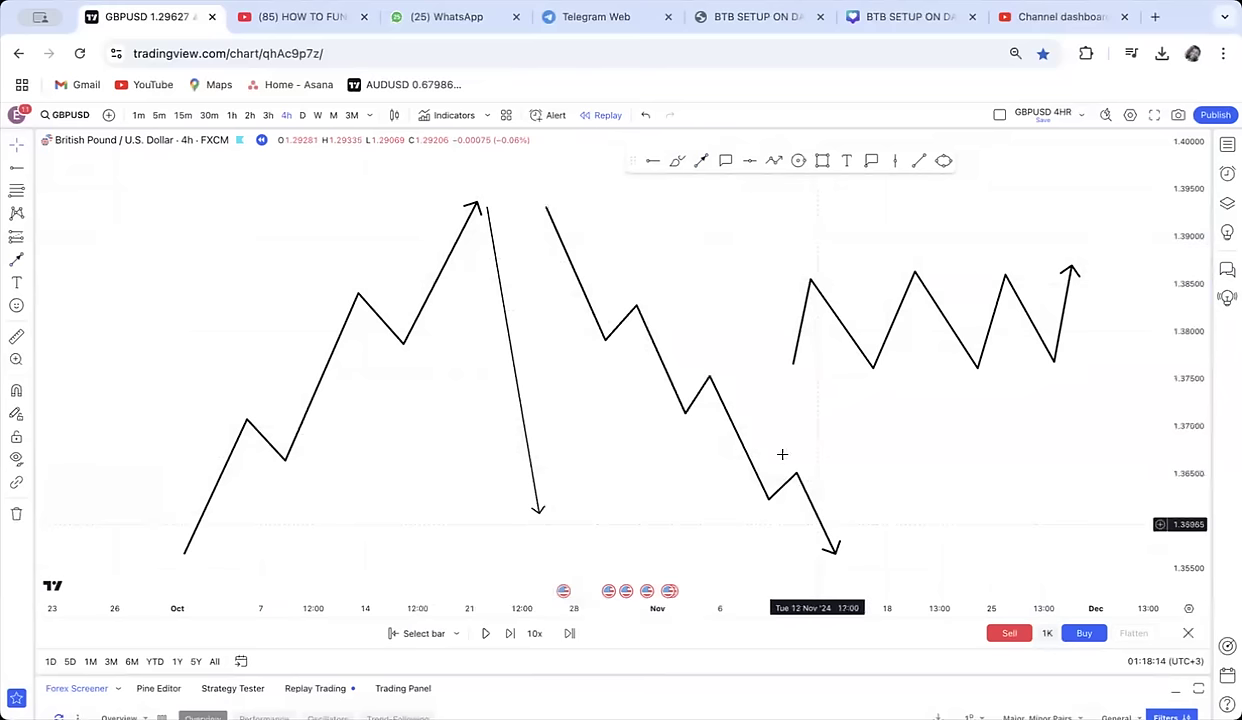
Draw a straight arrow up from the falling path's low, from about 1.358 to about 1.3945
left_click(700, 161)
left_click(845, 540)
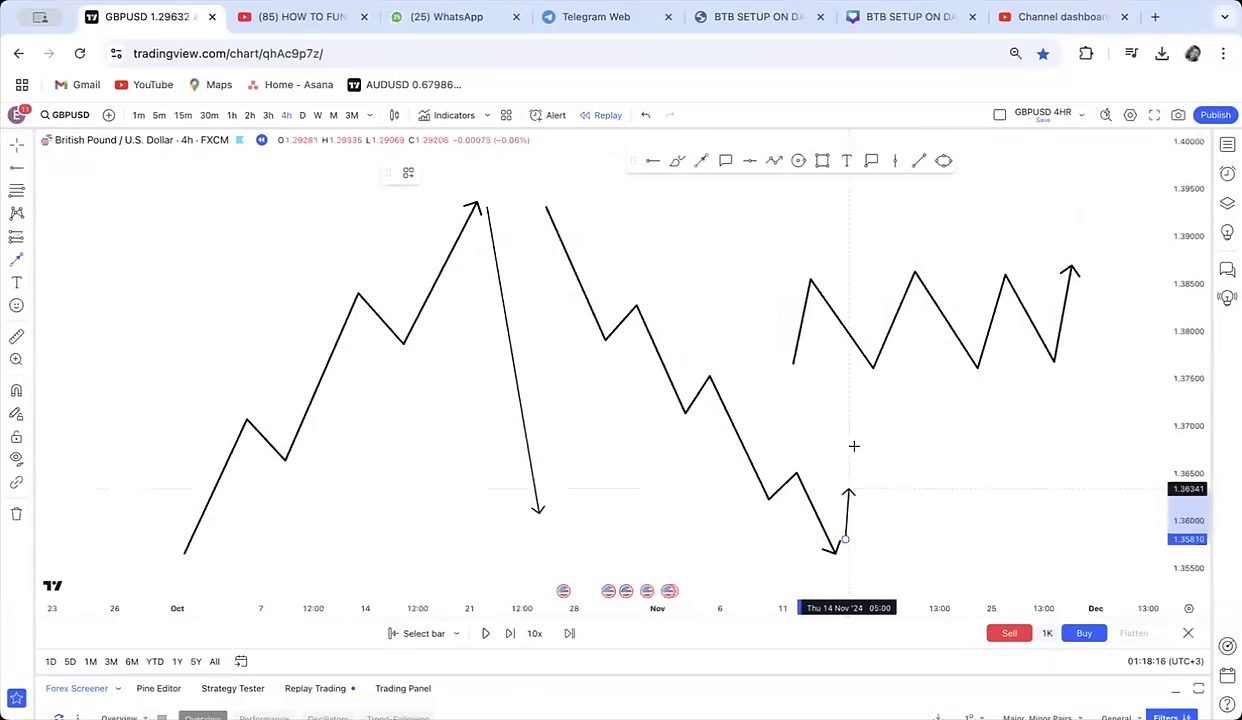
double_click(849, 194)
key("Escape")
Delete the sideways zigzag path and tilt the upward arrow's tip slightly away from the falling path
left_click_drag(929, 289, 987, 263)
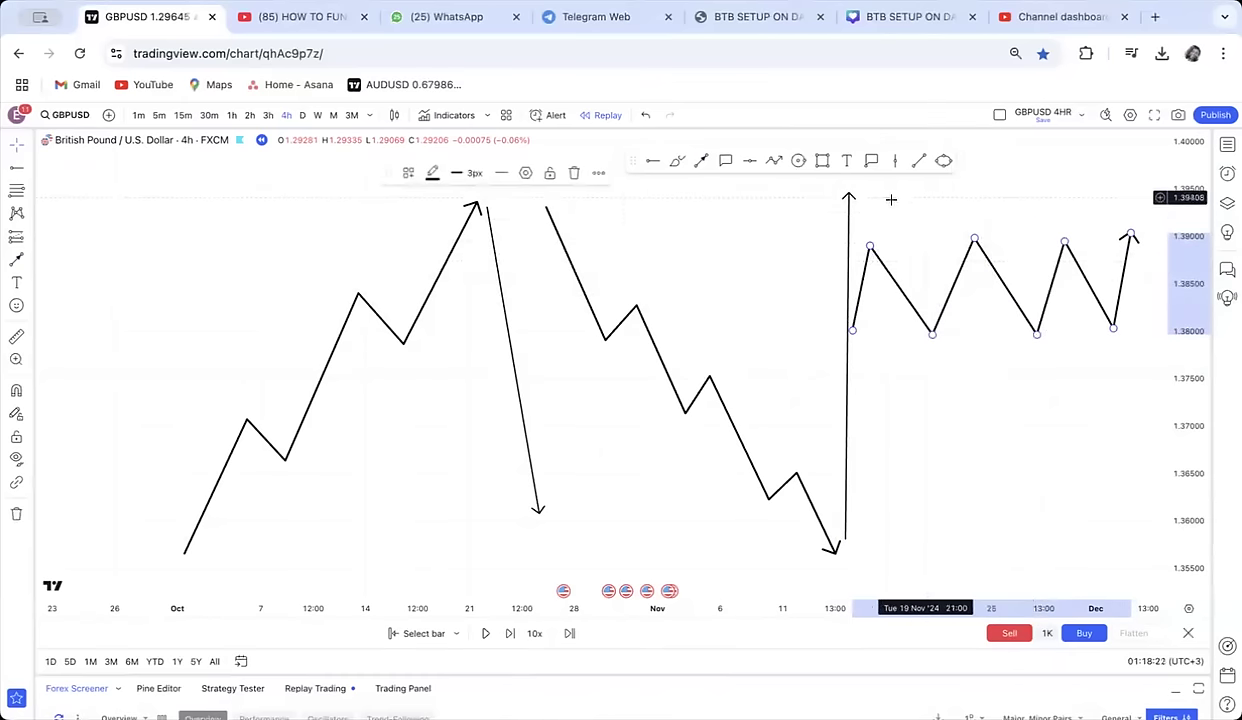
left_click(574, 173)
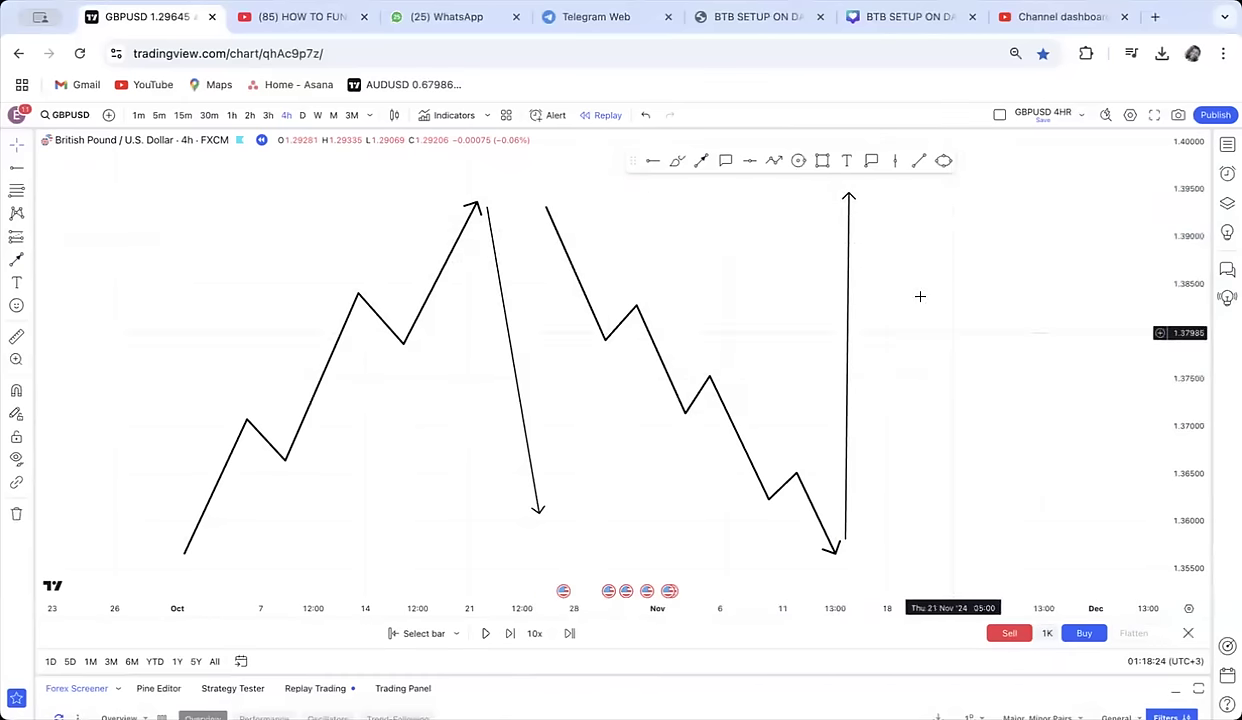
left_click_drag(850, 195, 868, 208)
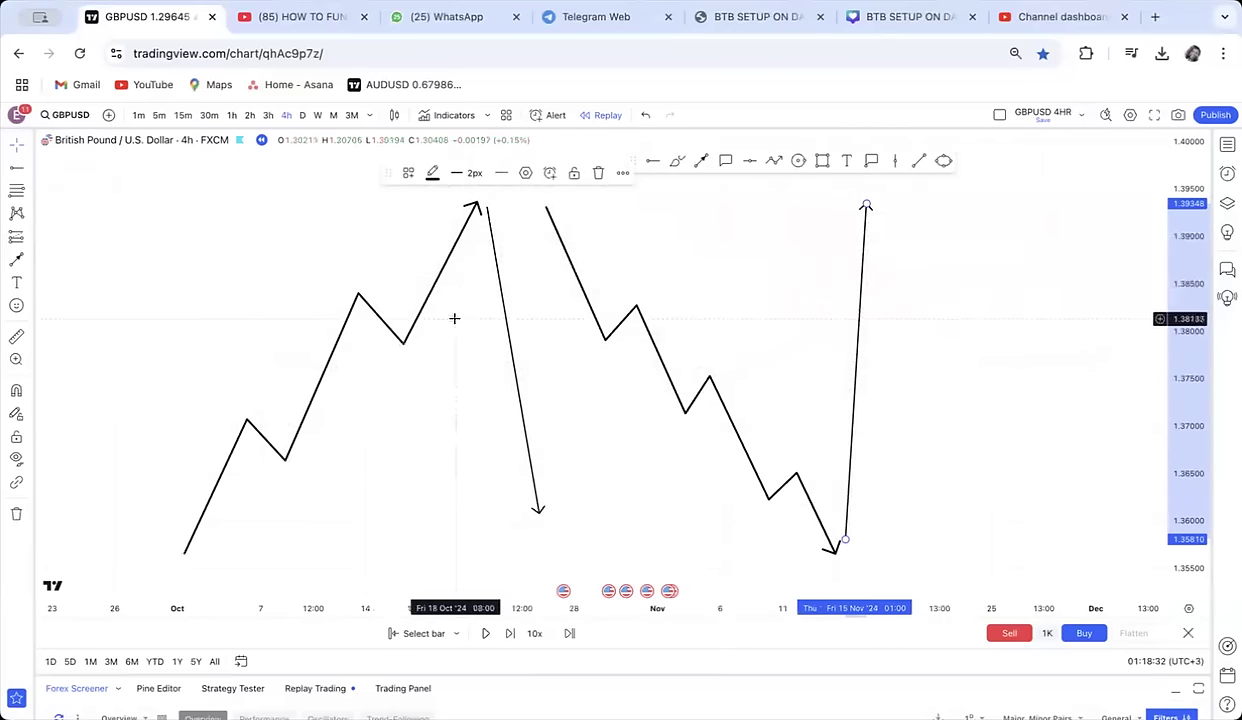
Delete the falling zigzag path and the straight upward arrow, keeping the rising path and its downward arrow
left_click_drag(455, 319, 574, 324)
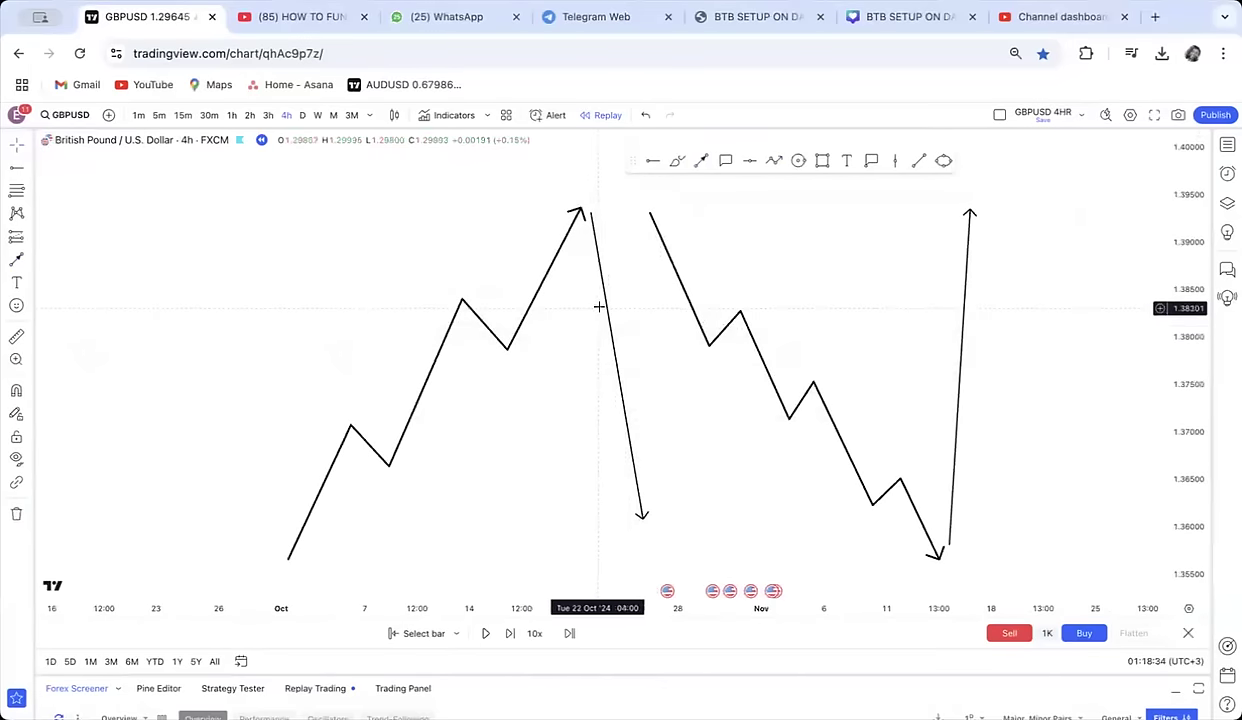
left_click(607, 306)
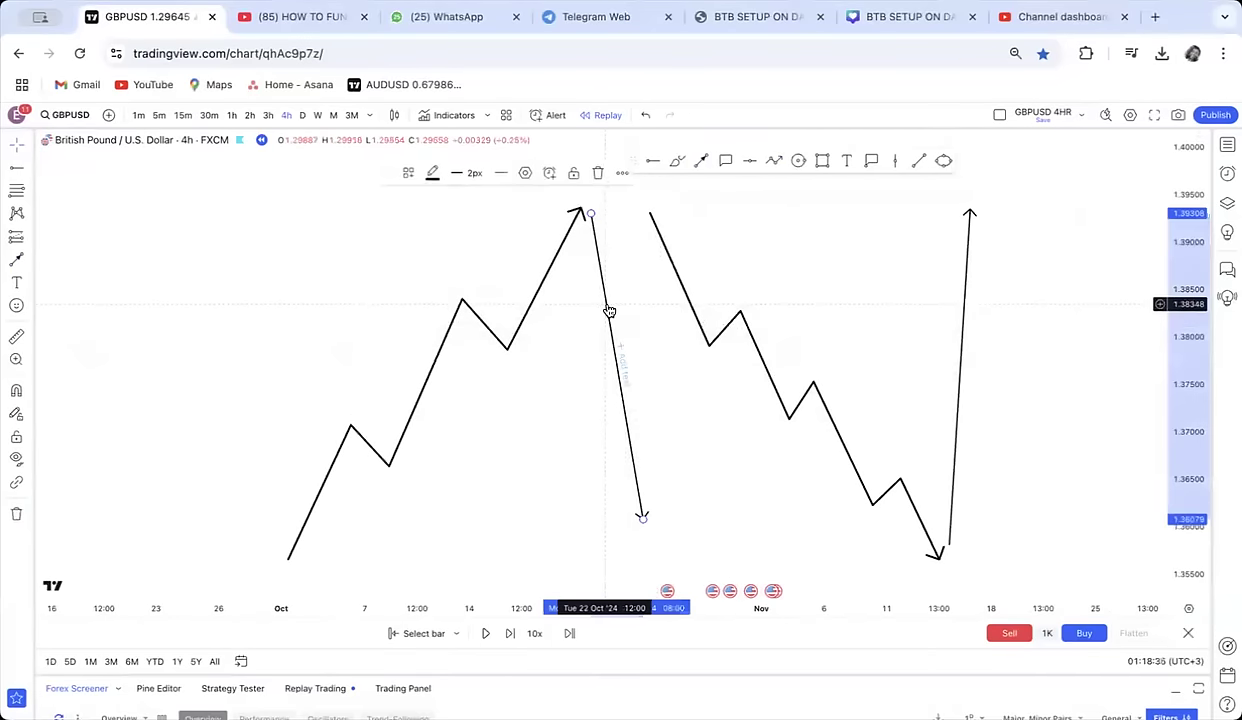
left_click(700, 327)
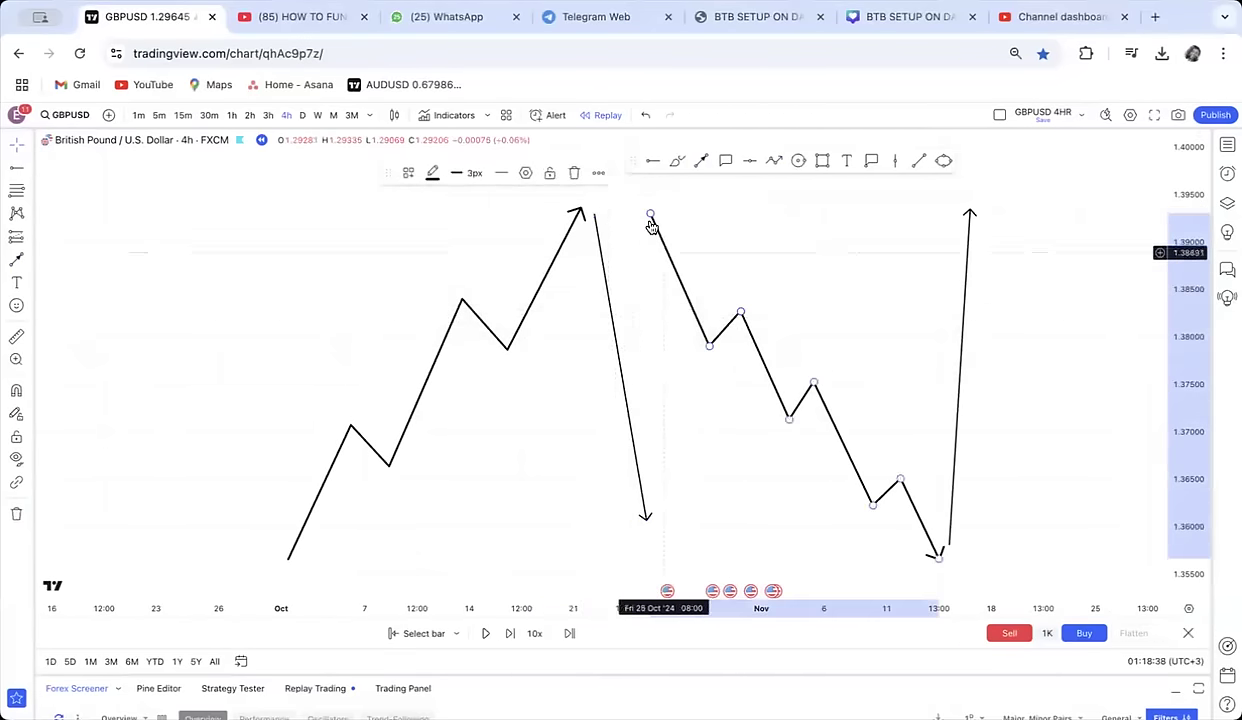
left_click(574, 173)
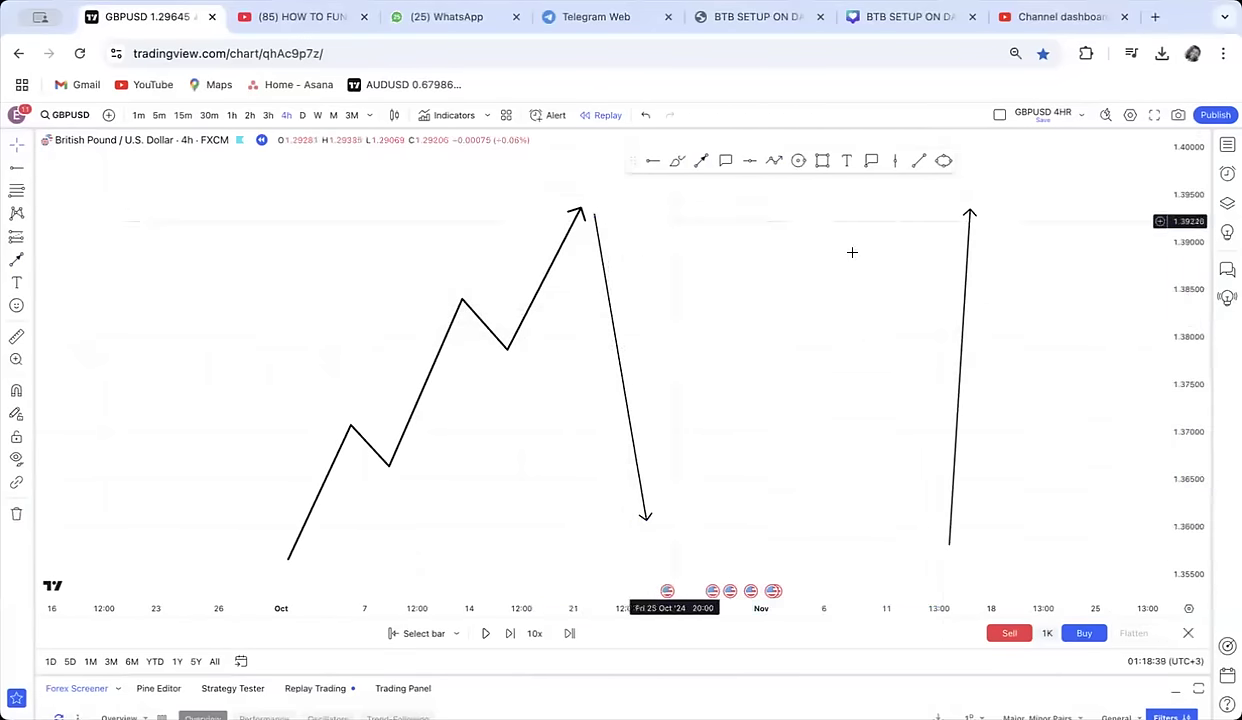
left_click(964, 290)
left_click(600, 172)
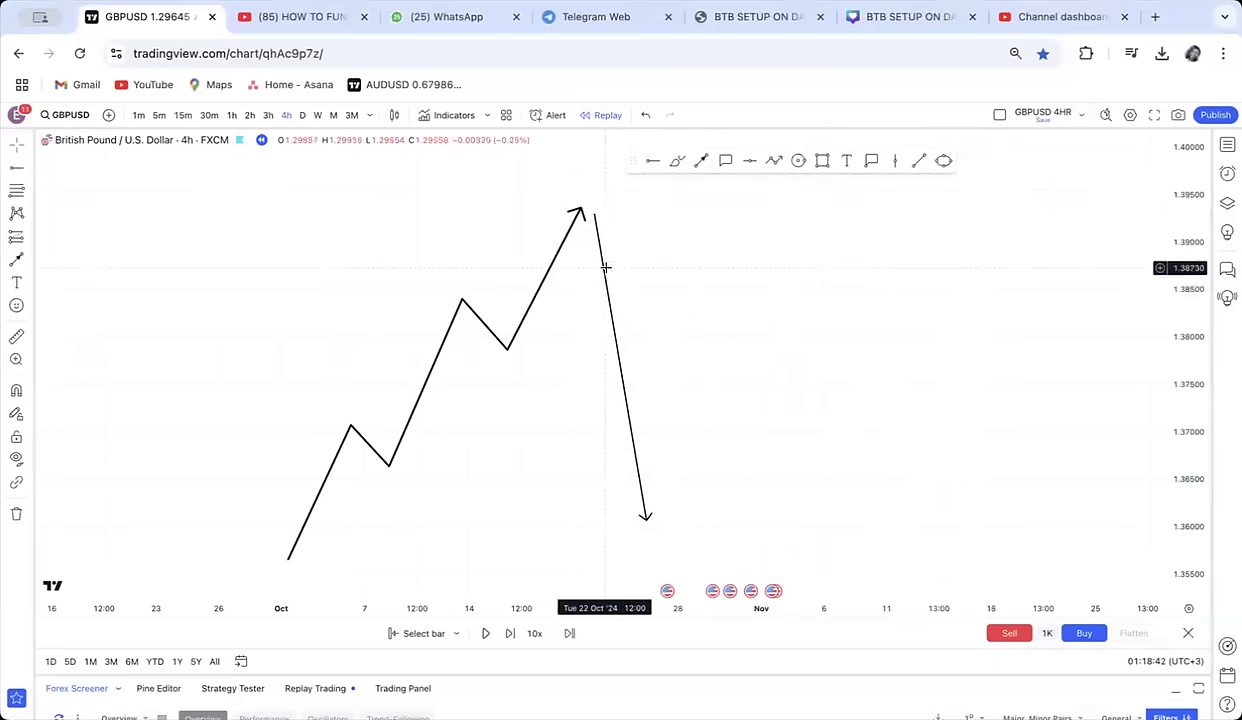
Extend the downward arrow to about 1.357 and add a callout reading "REVERSAL" that points to it
left_click_drag(646, 518, 650, 553)
left_click_drag(686, 511, 590, 494)
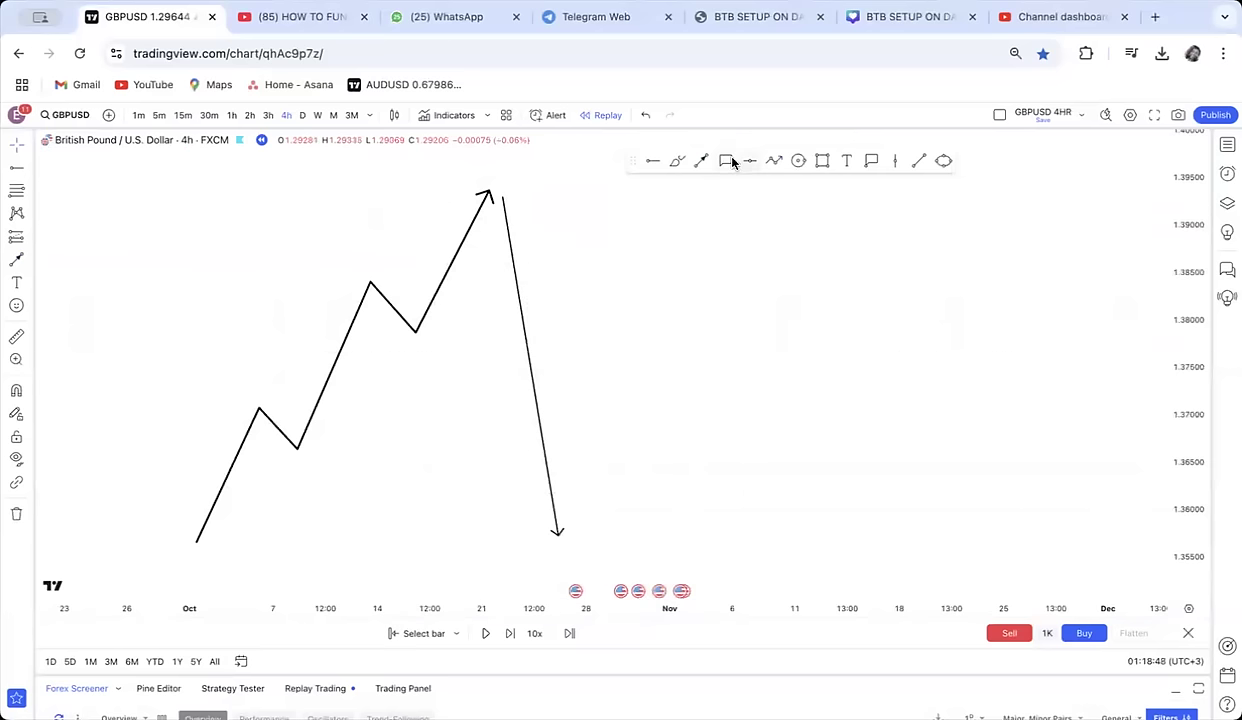
left_click_drag(528, 328, 586, 320)
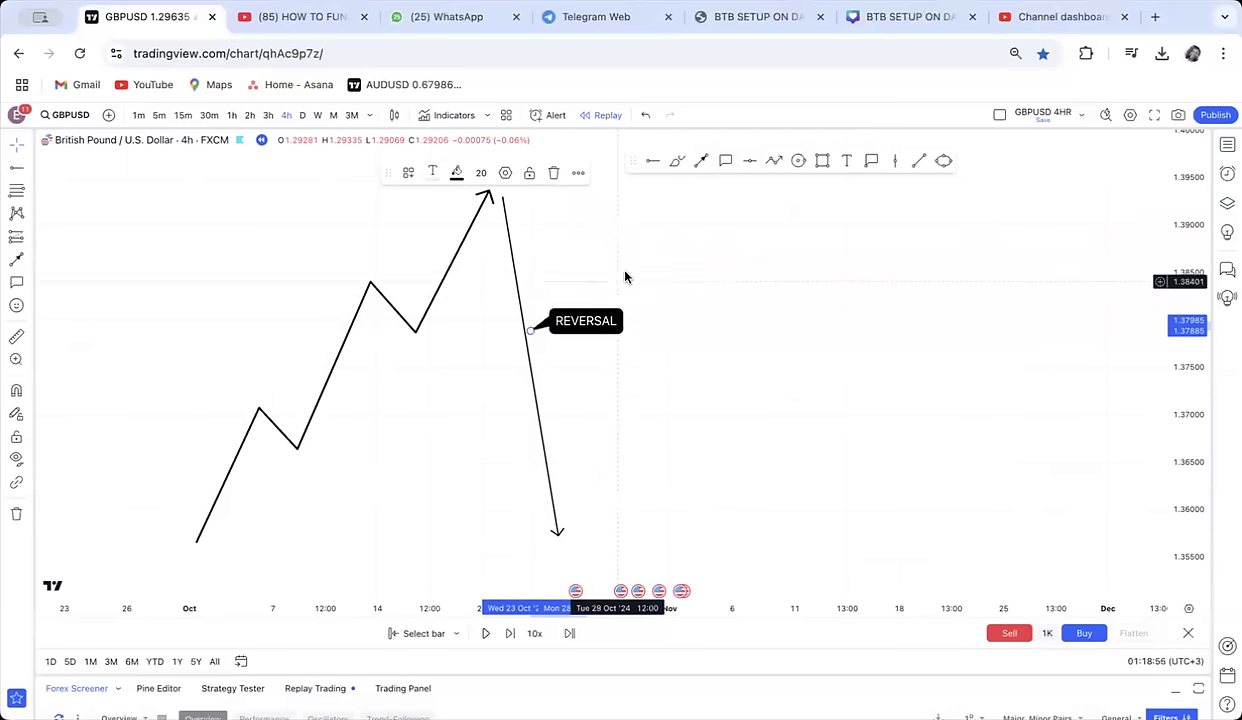
Replace the straight downward arrow with a falling zigzag path of three pullbacks, from about 1.393 to about 1.355
left_click(538, 402)
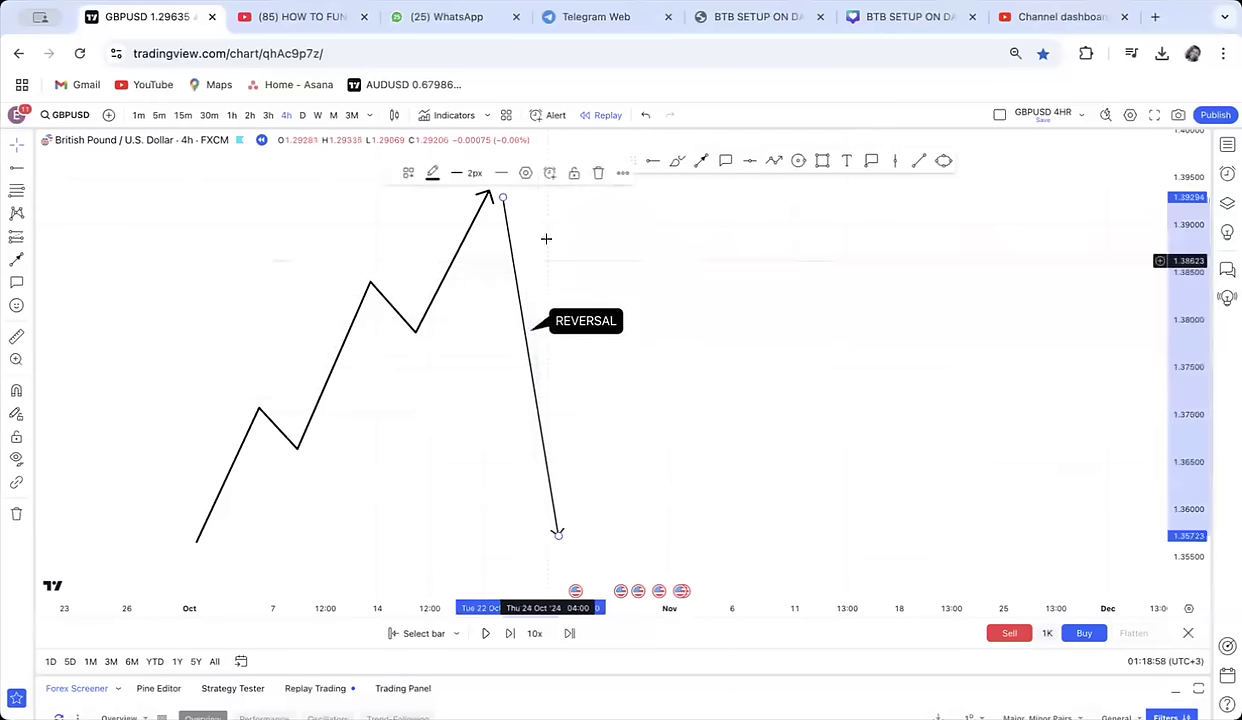
left_click(598, 173)
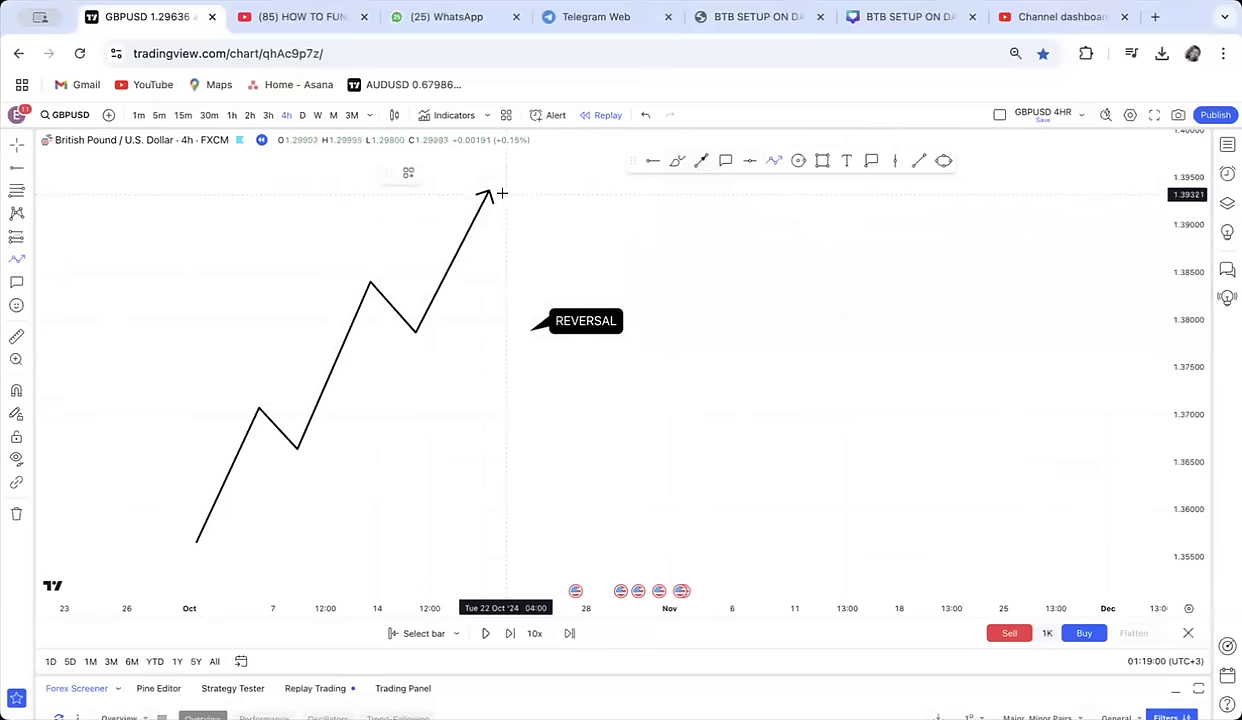
left_click(497, 194)
left_click(549, 294)
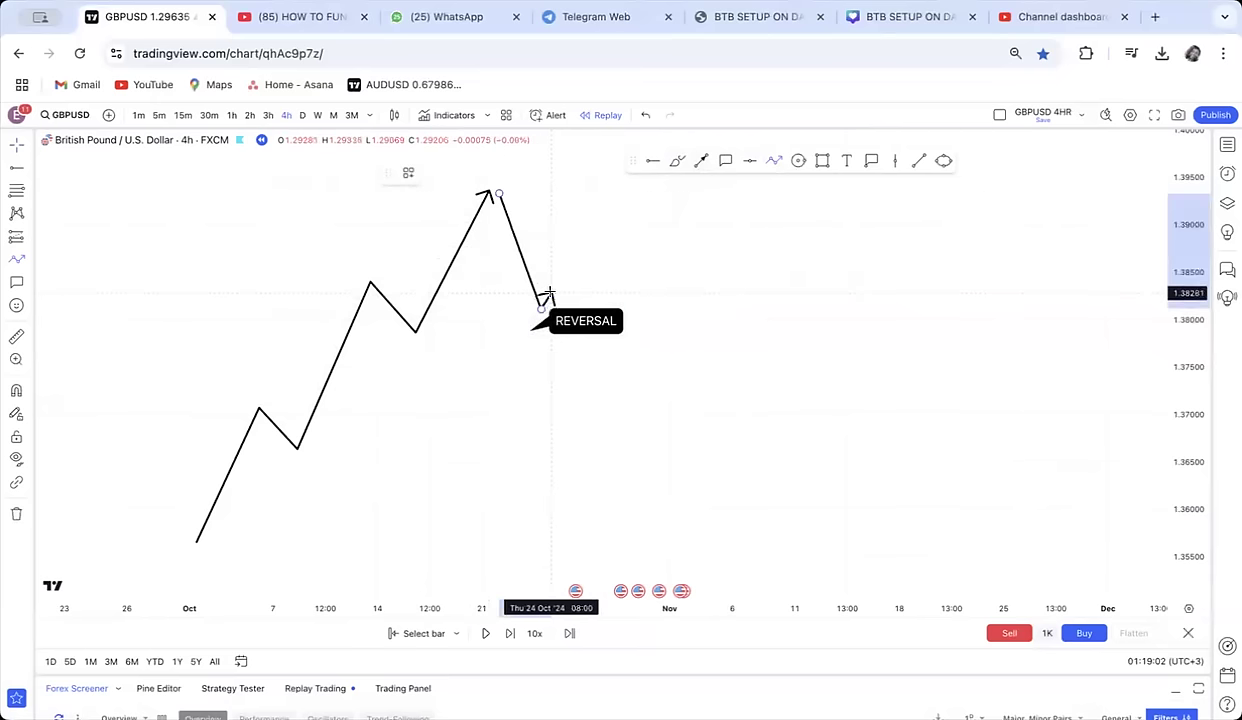
left_click(589, 407)
left_click(599, 395)
left_click(628, 487)
left_click(637, 476)
double_click(662, 556)
left_click(690, 485)
Move the REVERSAL callout into the space between the two paths, with its pointer at the falling path
left_click_drag(574, 321, 438, 397)
left_click_drag(530, 331, 551, 328)
mouse_move(743, 326)
left_mouse_down()
mouse_move(713, 305)
mouse_move(708, 330)
left_mouse_up()
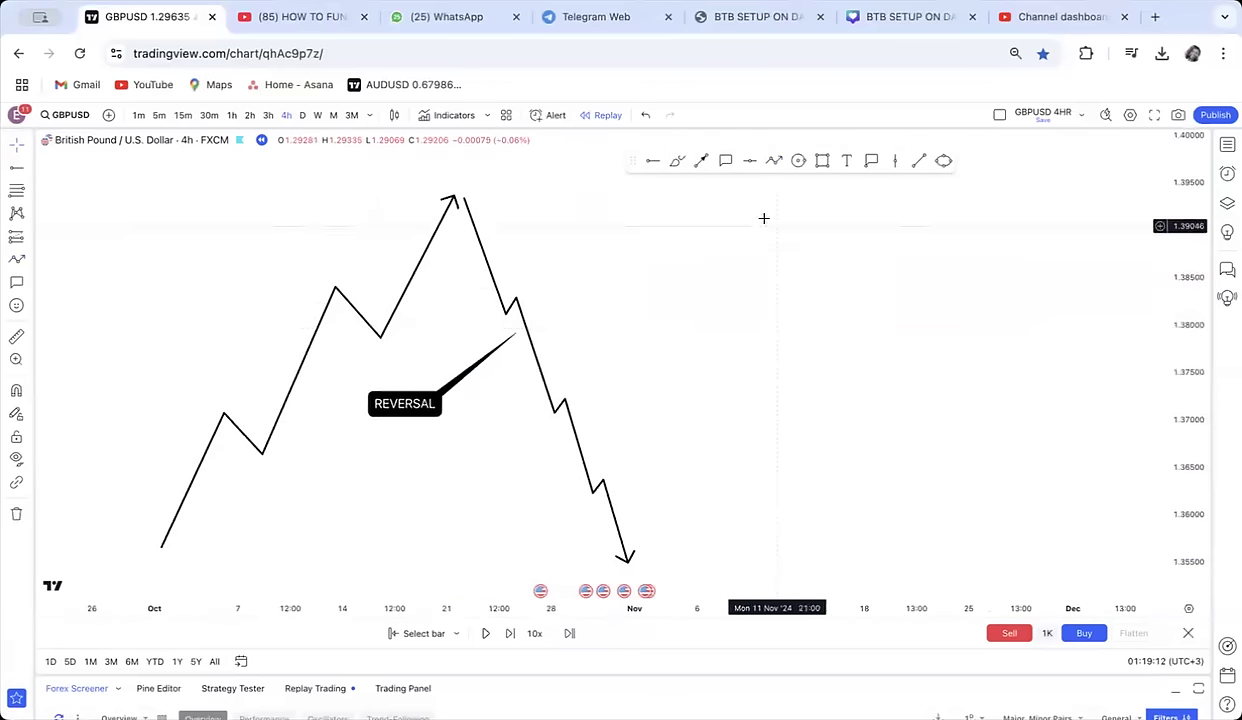
Draw a second rising zigzag path of four upswings beside the reversal sketch, from about 1.3555 to about 1.395
left_click(687, 558)
left_click(728, 461)
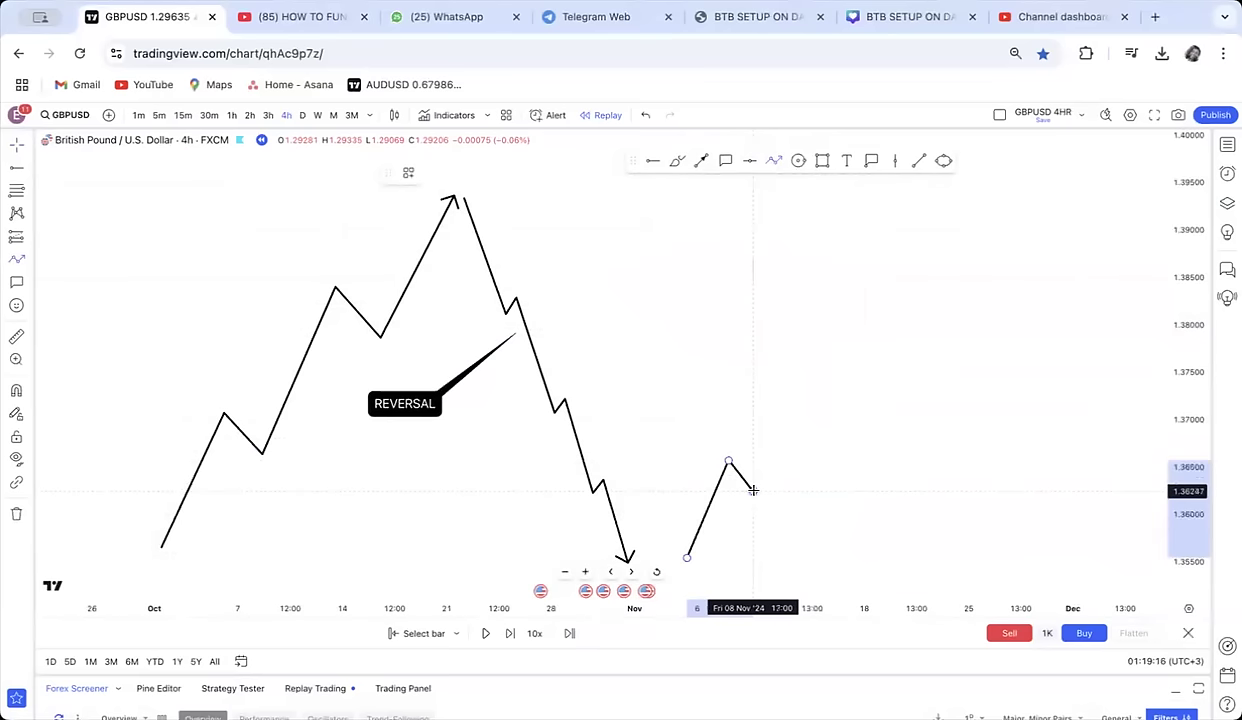
left_click(753, 491)
left_click(787, 371)
left_click(815, 410)
left_click(847, 268)
left_click(881, 313)
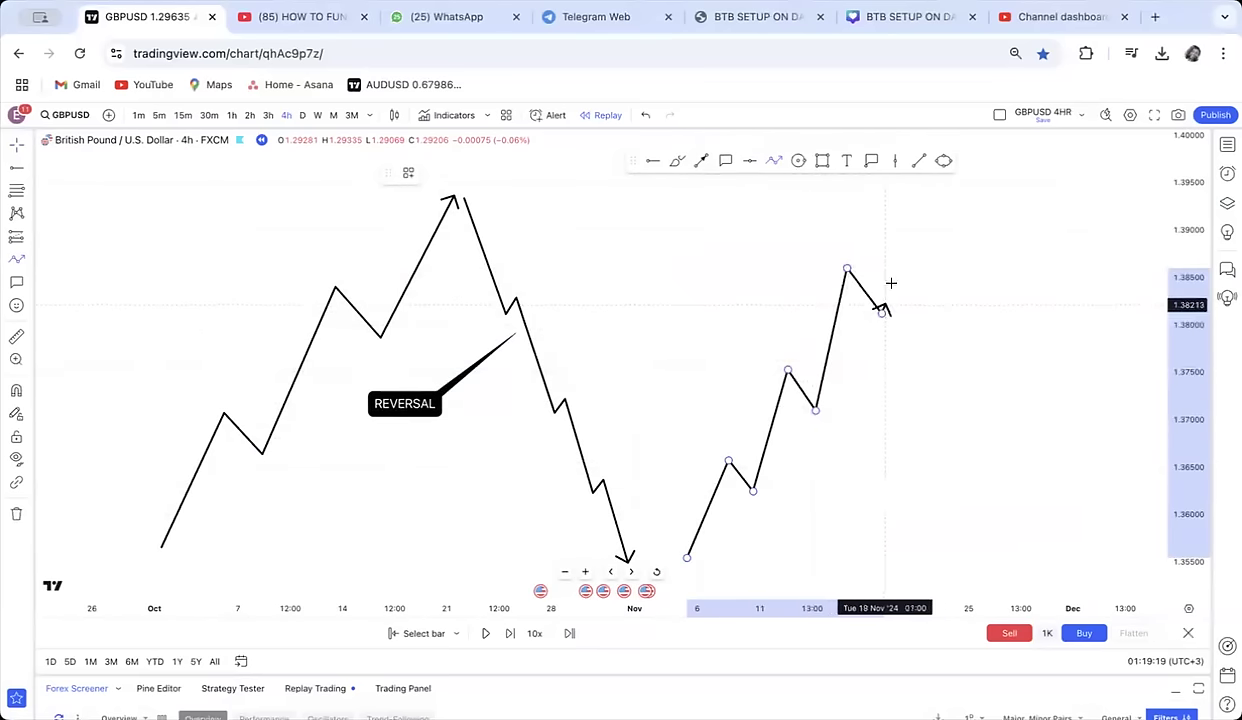
left_click(906, 185)
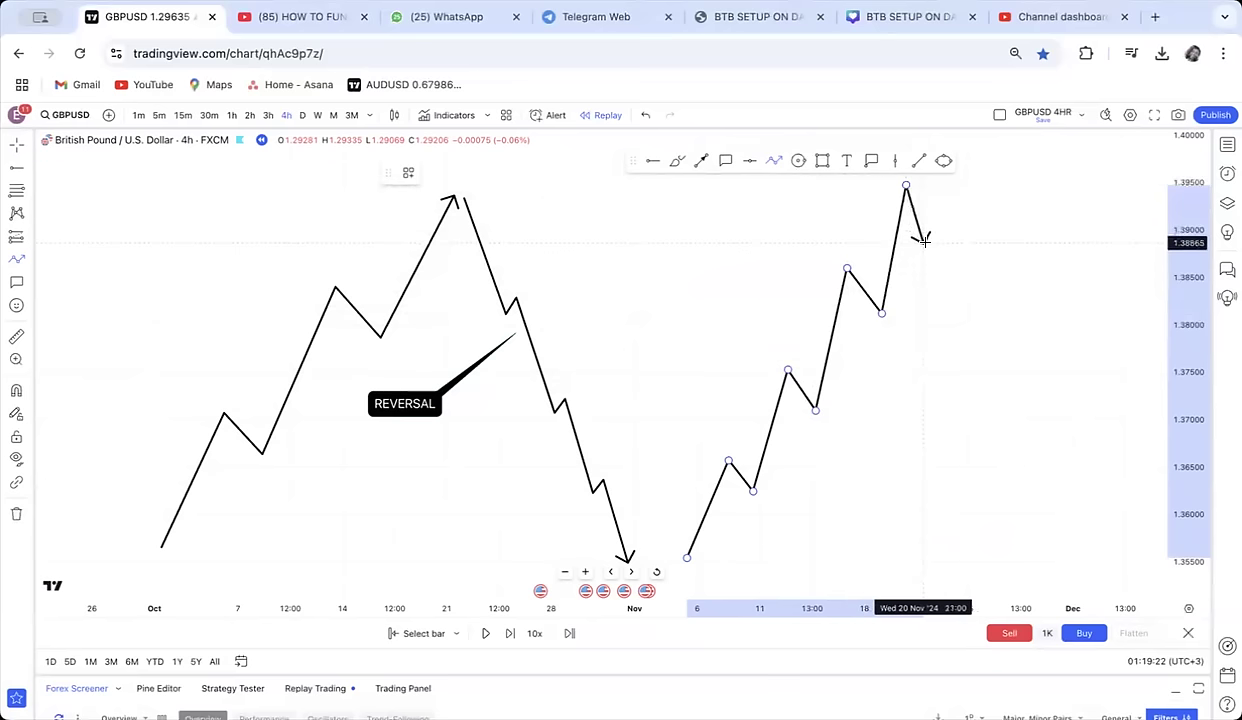
Continue the second rising path with a two-leg pullback to about 1.381 and a stepped rise ending at about 1.399
left_click(930, 242)
left_click(944, 222)
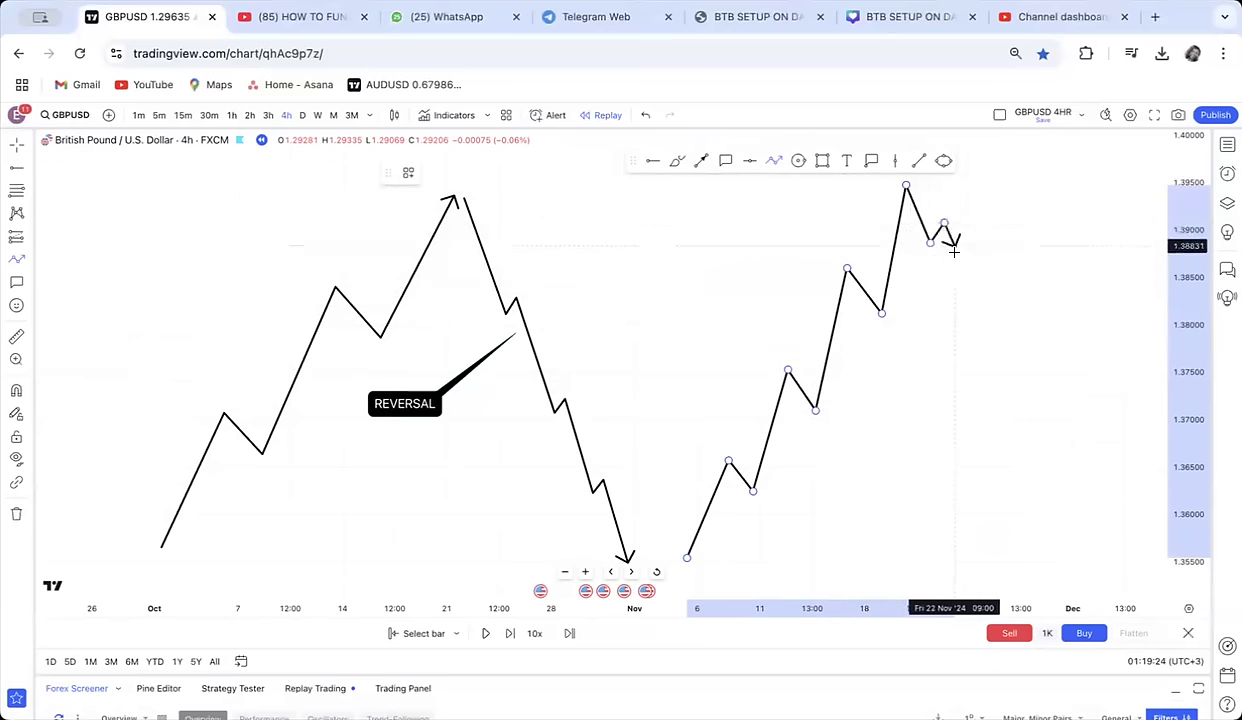
left_click(968, 316)
left_click(986, 247)
left_click(1000, 258)
left_click(1020, 168)
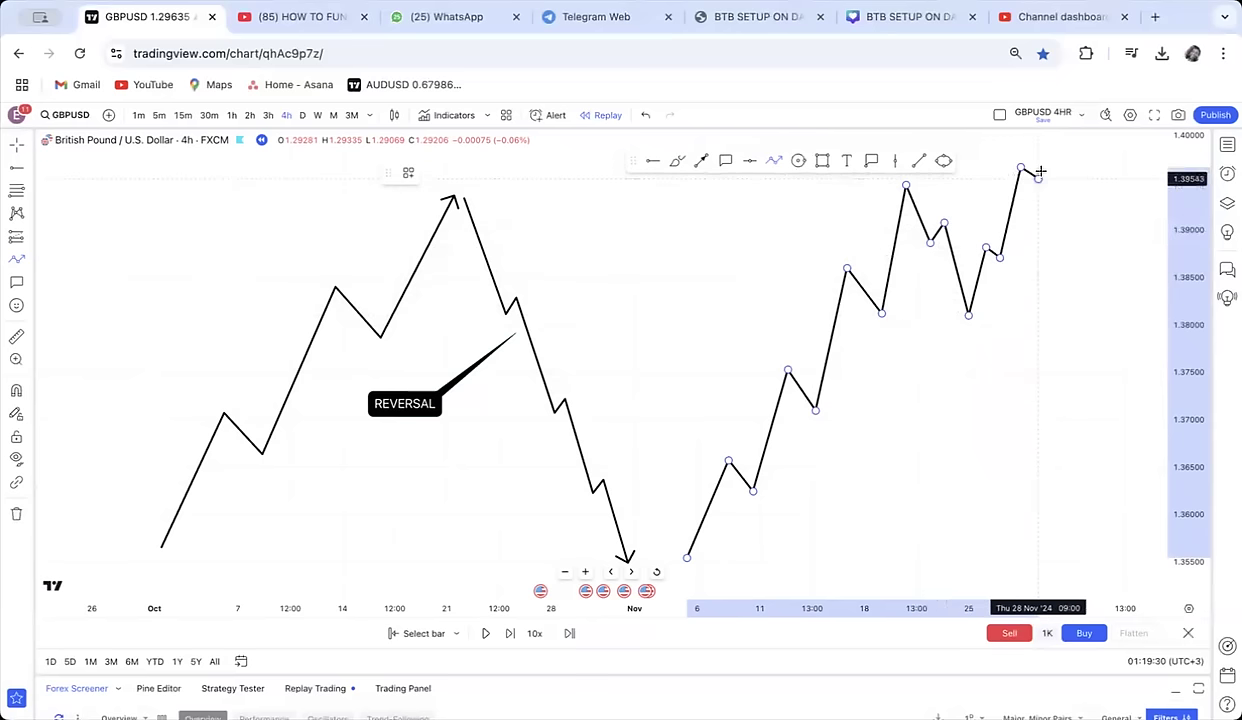
left_click(1038, 178)
double_click(1043, 145)
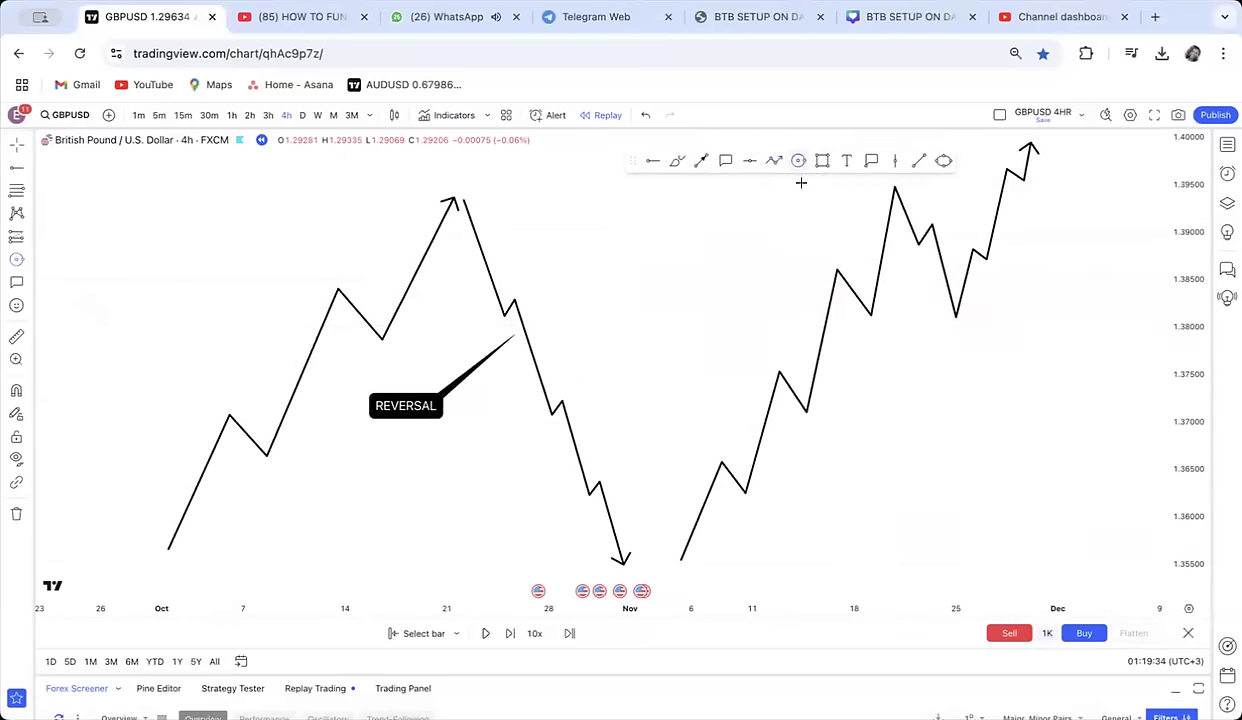
Mark the two matching lows of the second path near 1.381 with small yellow circles
left_click(876, 322)
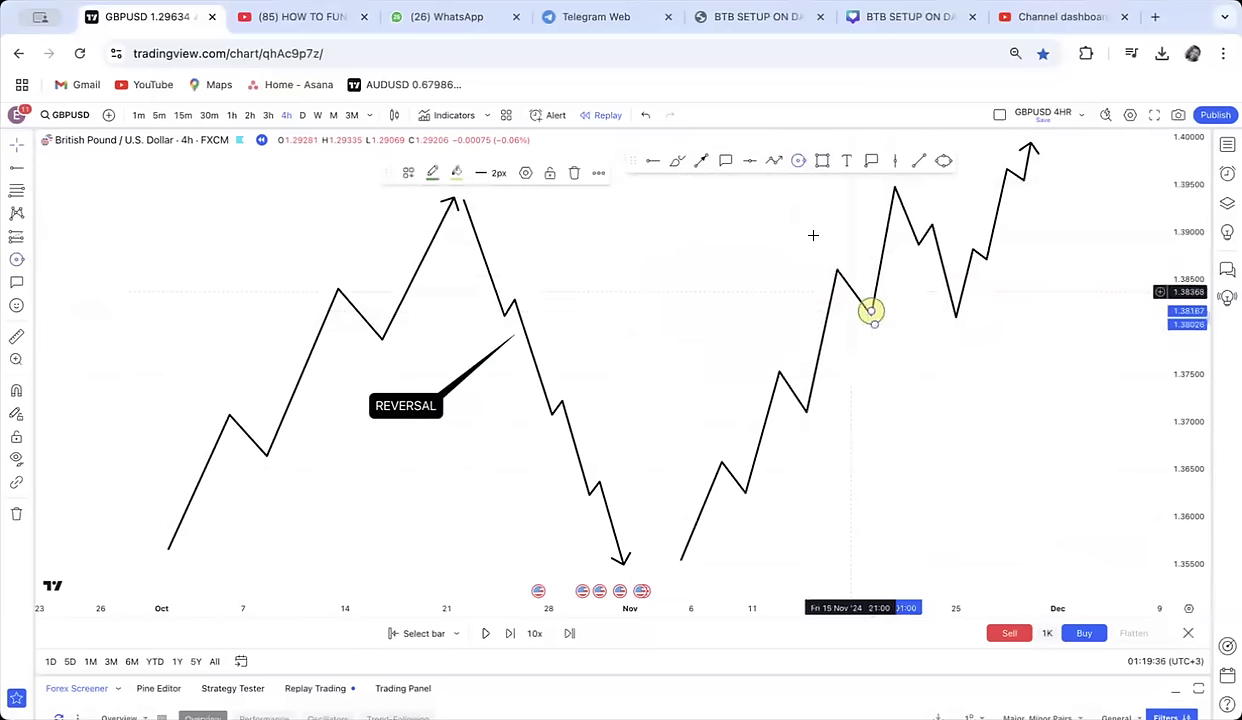
left_click(799, 163)
left_click(956, 313)
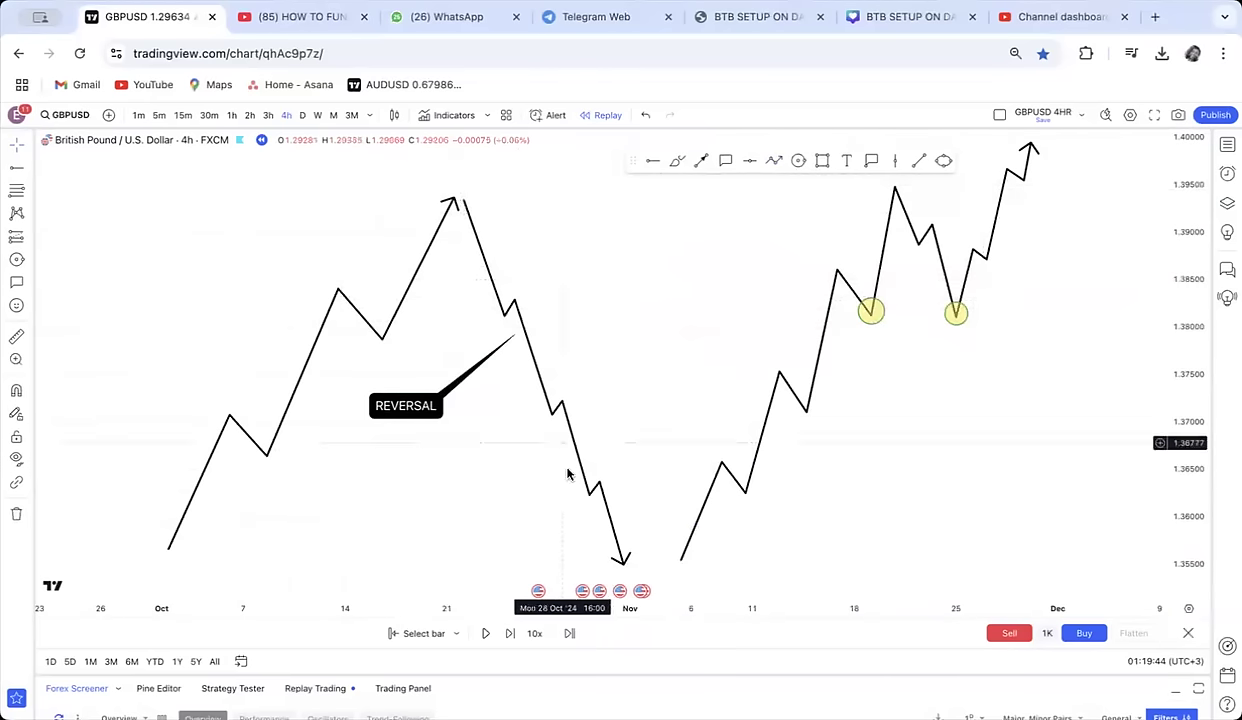
Add a callout reading "RETEST" beside the second path's upper peak, with its pointer at the pullback near 1.388
mouse_move(621, 271)
left_mouse_down()
mouse_move(701, 316)
mouse_move(619, 283)
left_mouse_up()
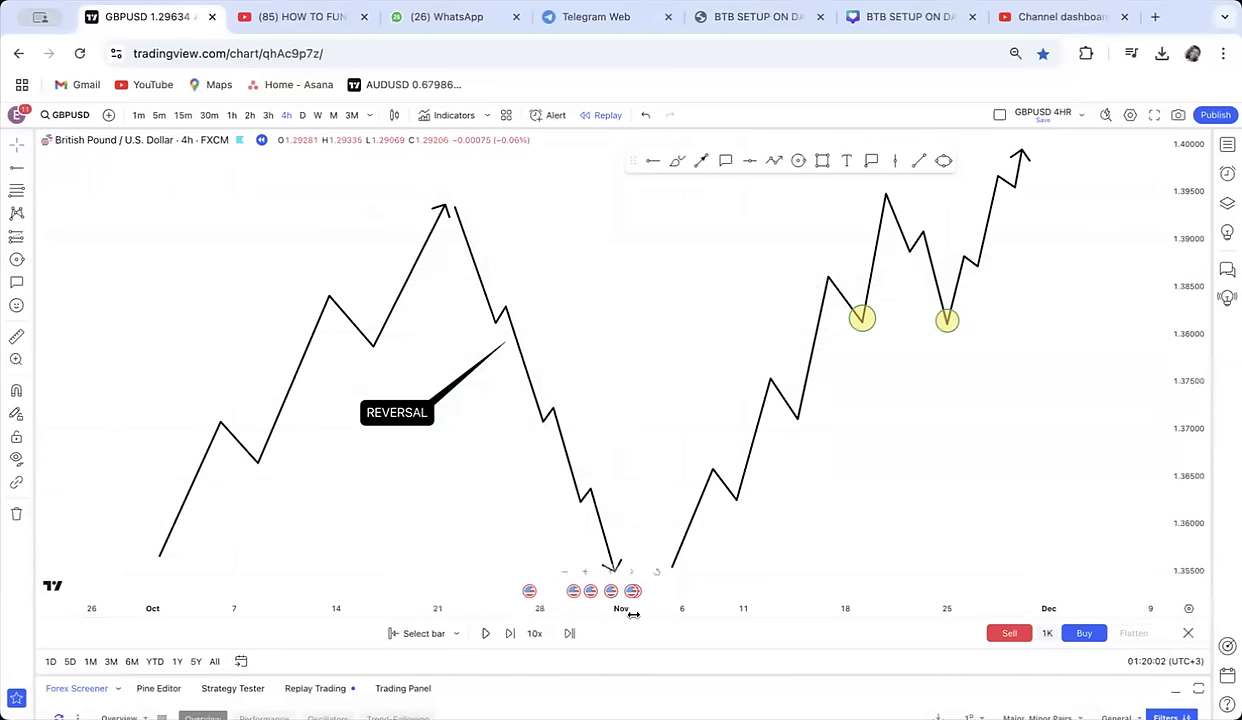
left_click_drag(880, 480, 832, 350)
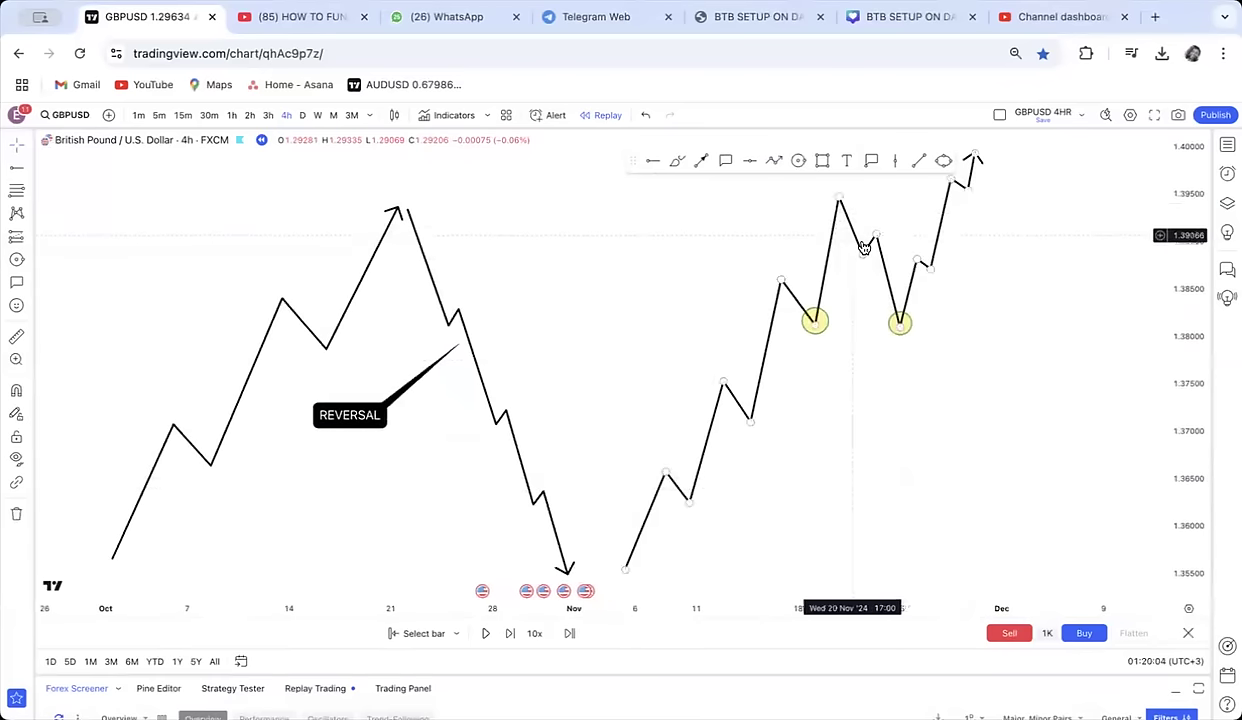
left_click(726, 163)
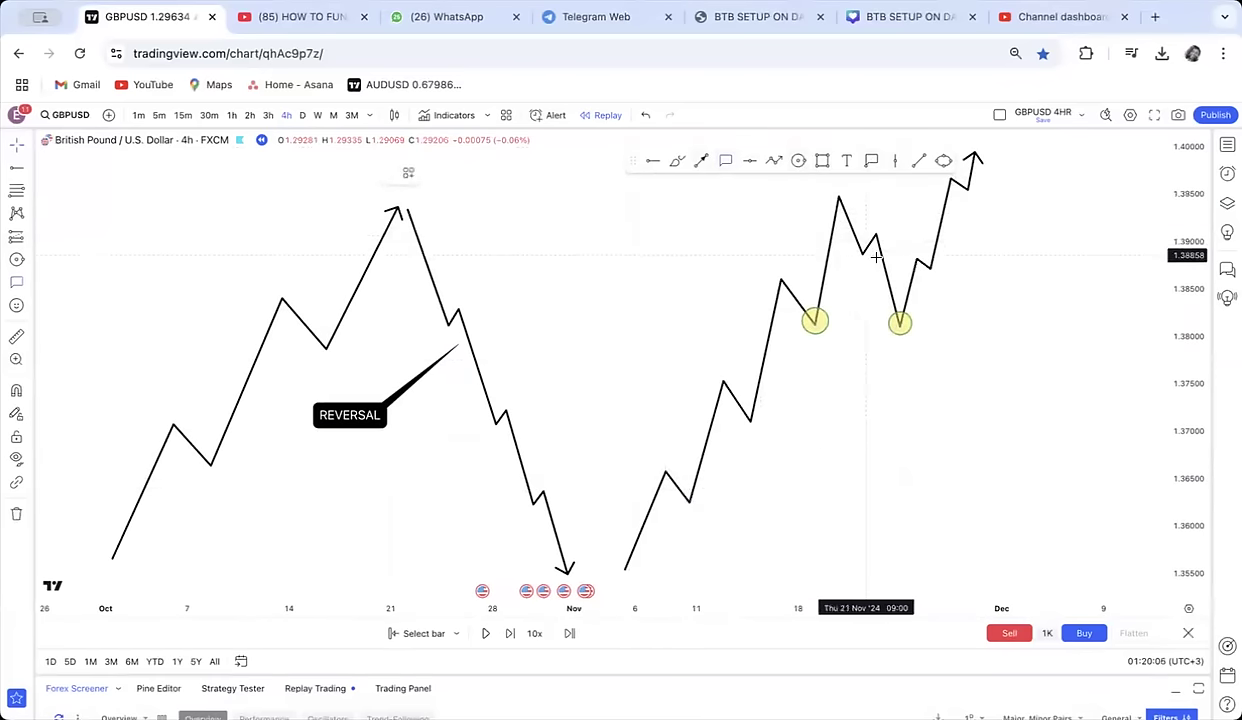
left_click(878, 257)
left_click(657, 272)
type("RETEST")
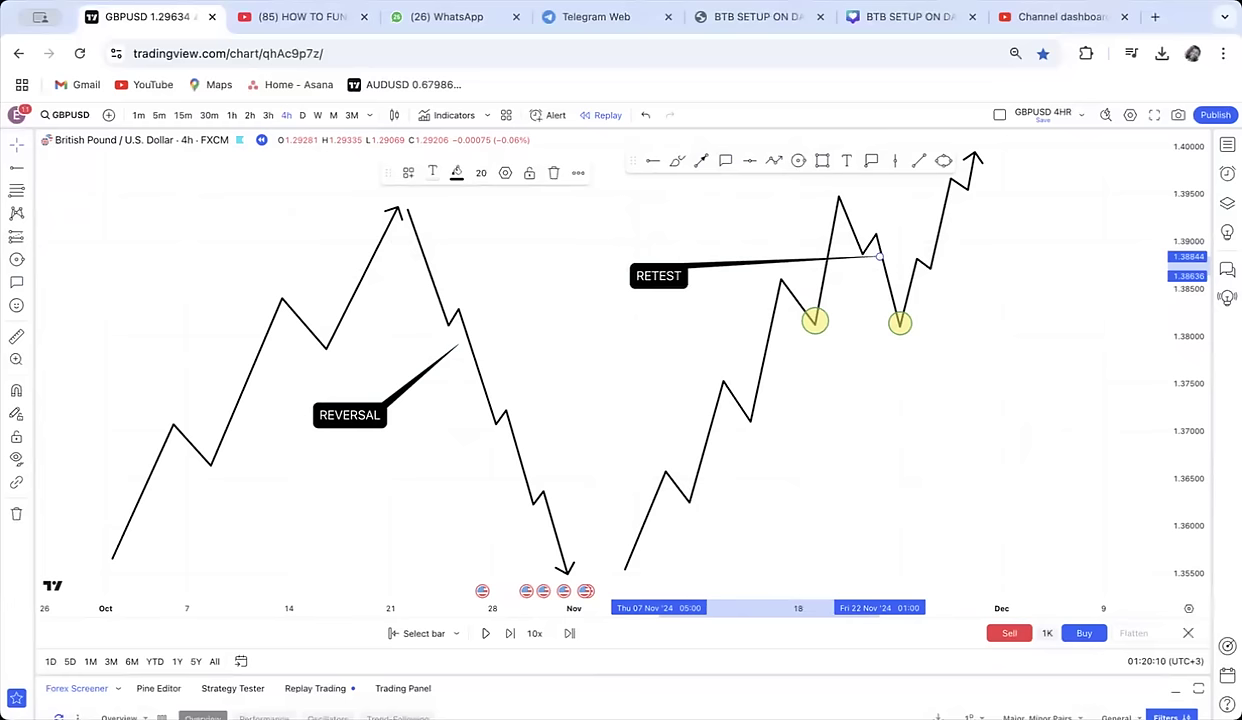
left_click_drag(680, 277, 757, 227)
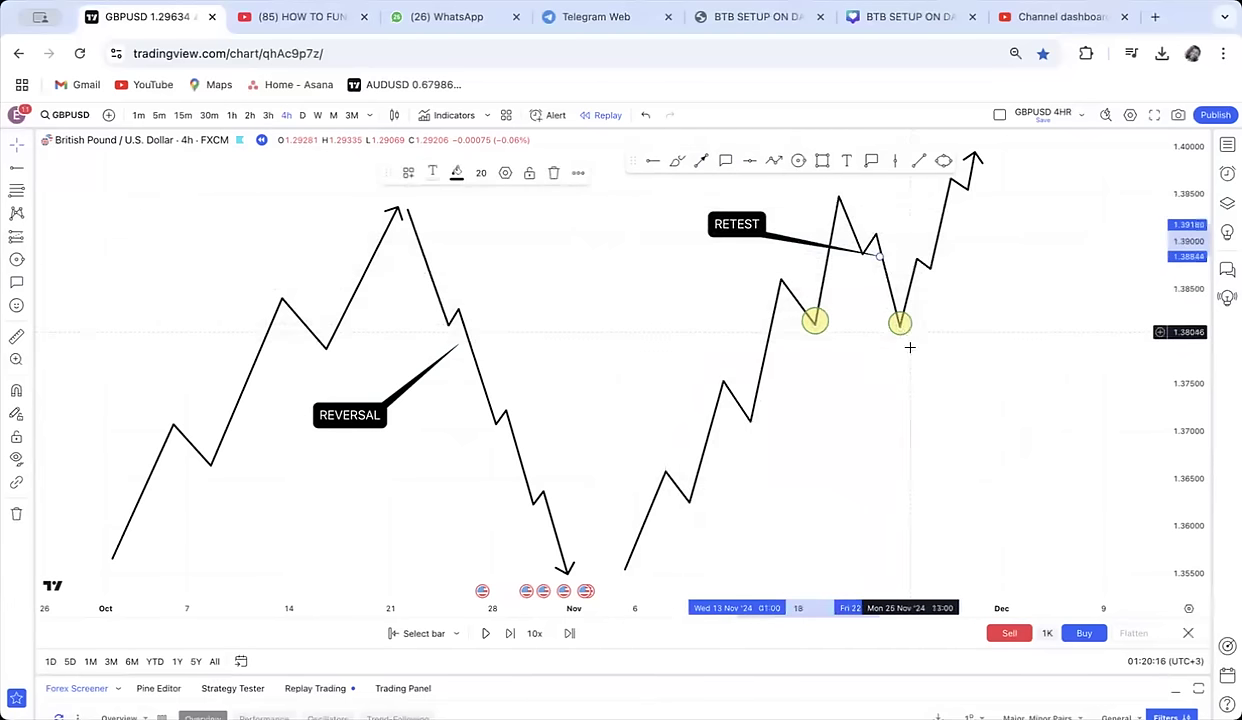
Try to add a text note reading "RETEST = D/B D/T" between the two sketches
left_click_drag(548, 352, 568, 408)
left_click(846, 161)
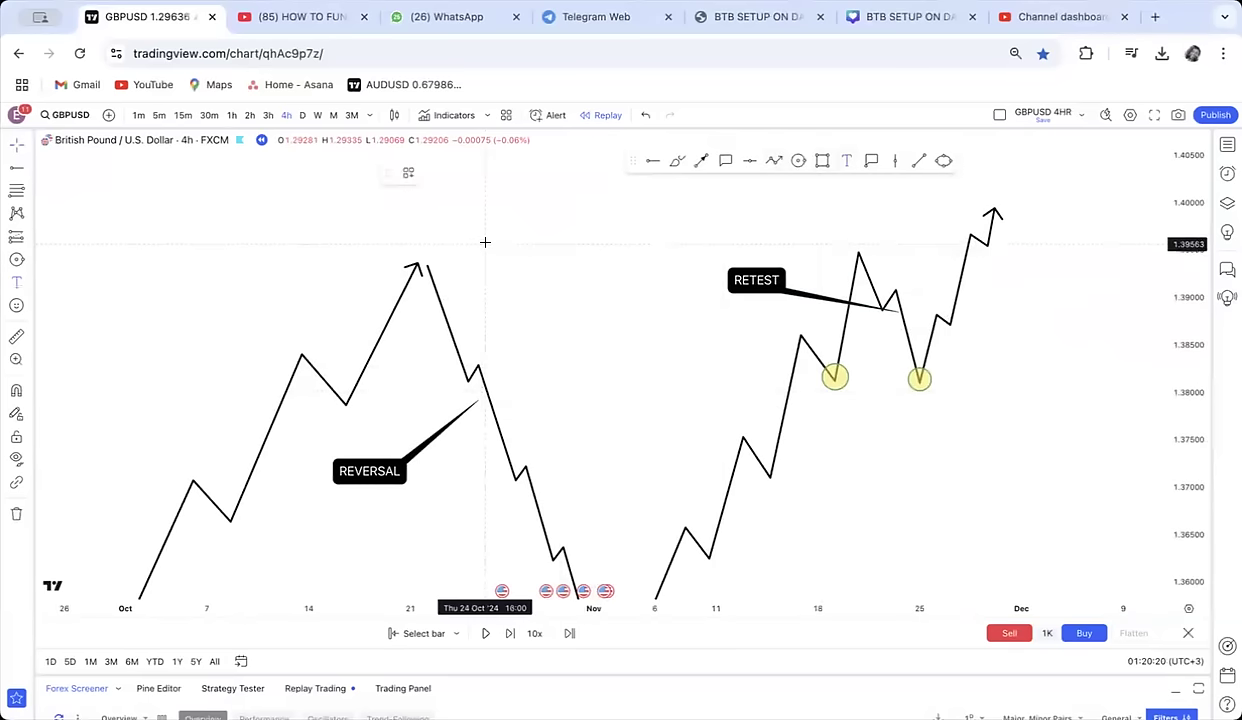
left_click(486, 245)
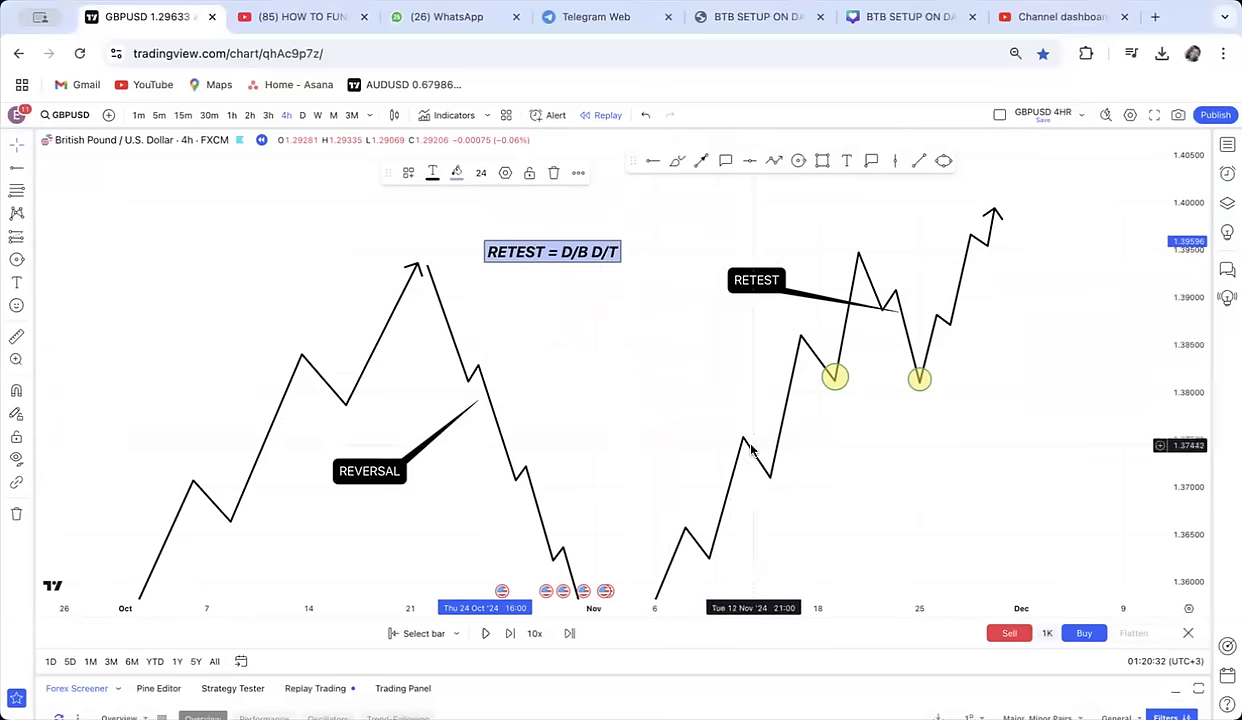
Draw a rectangular zone across the two circled lows, from about 1.3823 down to about 1.3801
left_click(822, 161)
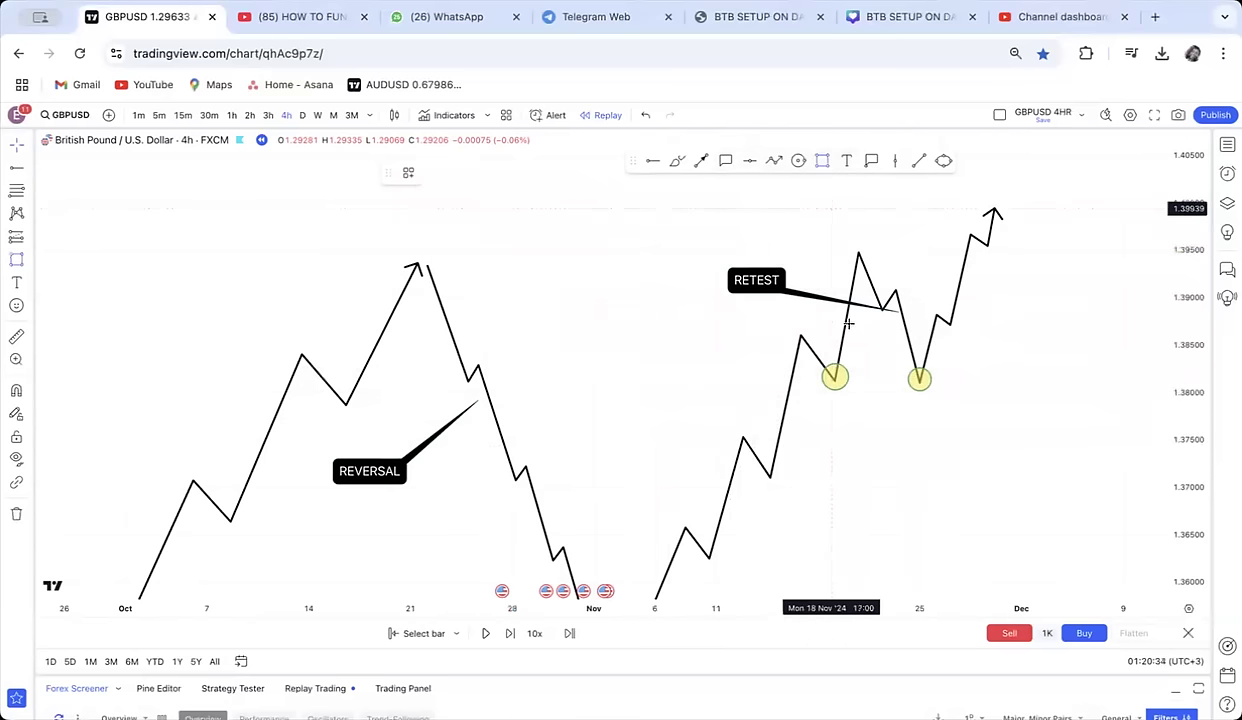
left_click_drag(821, 371, 937, 391)
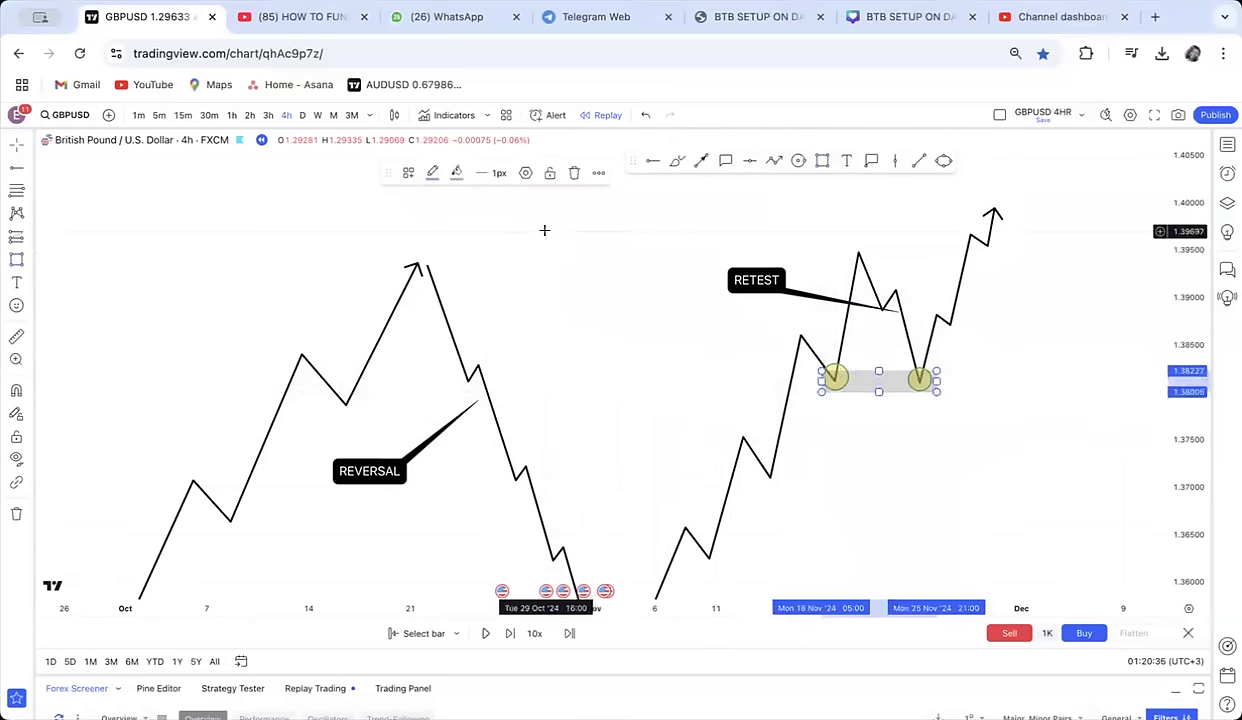
left_click(543, 230)
Add the text note "RETEST = D/B OR D/T" between the sketches and start a second note "REVERSAL =" below it
left_click(846, 161)
left_click(502, 214)
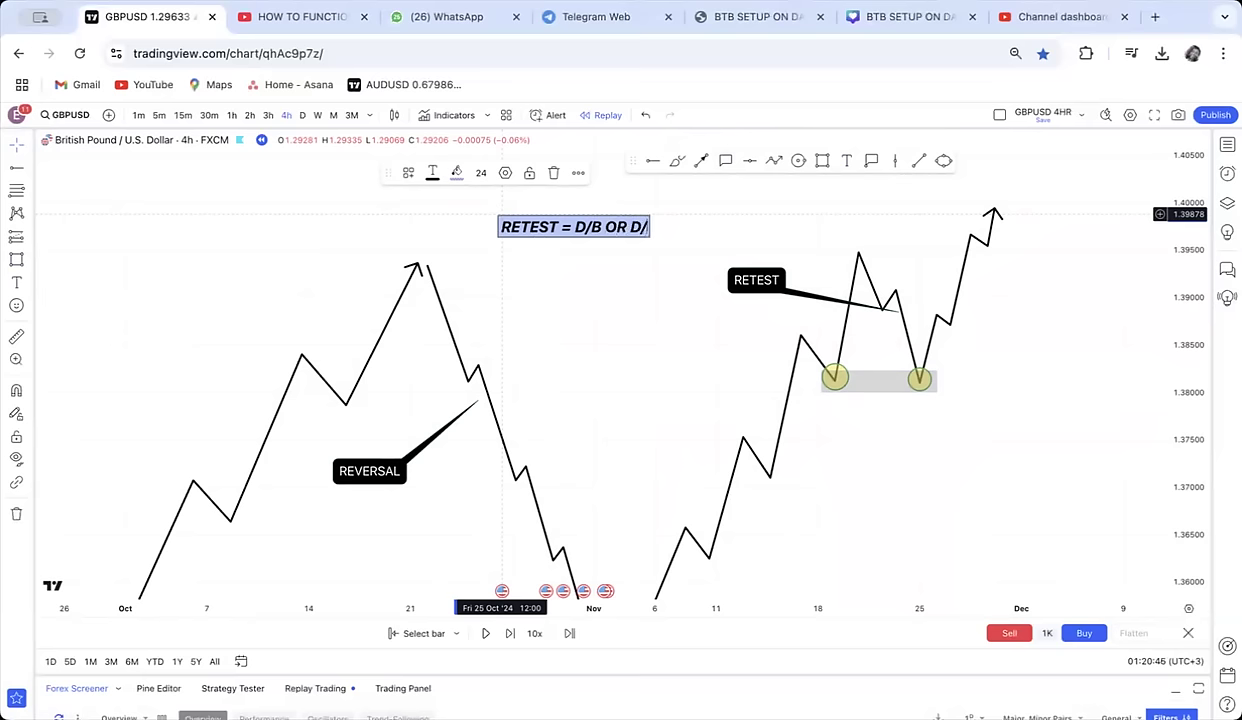
left_click(555, 283)
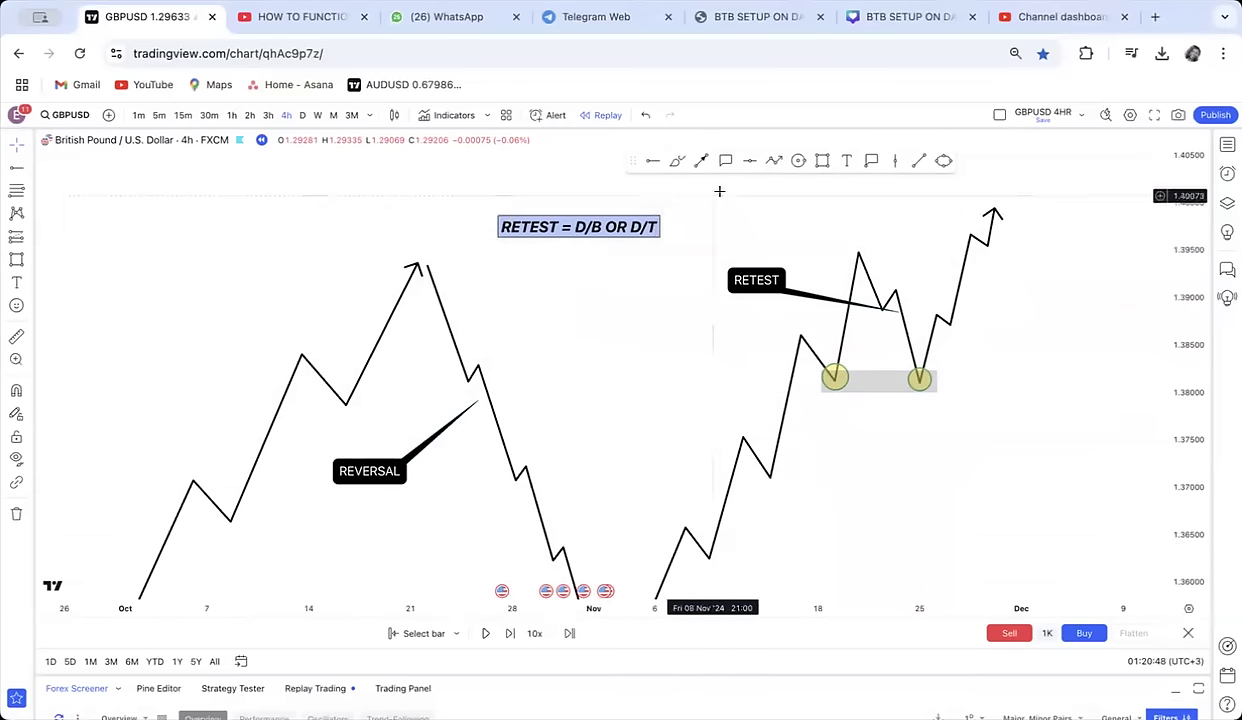
left_click(507, 252)
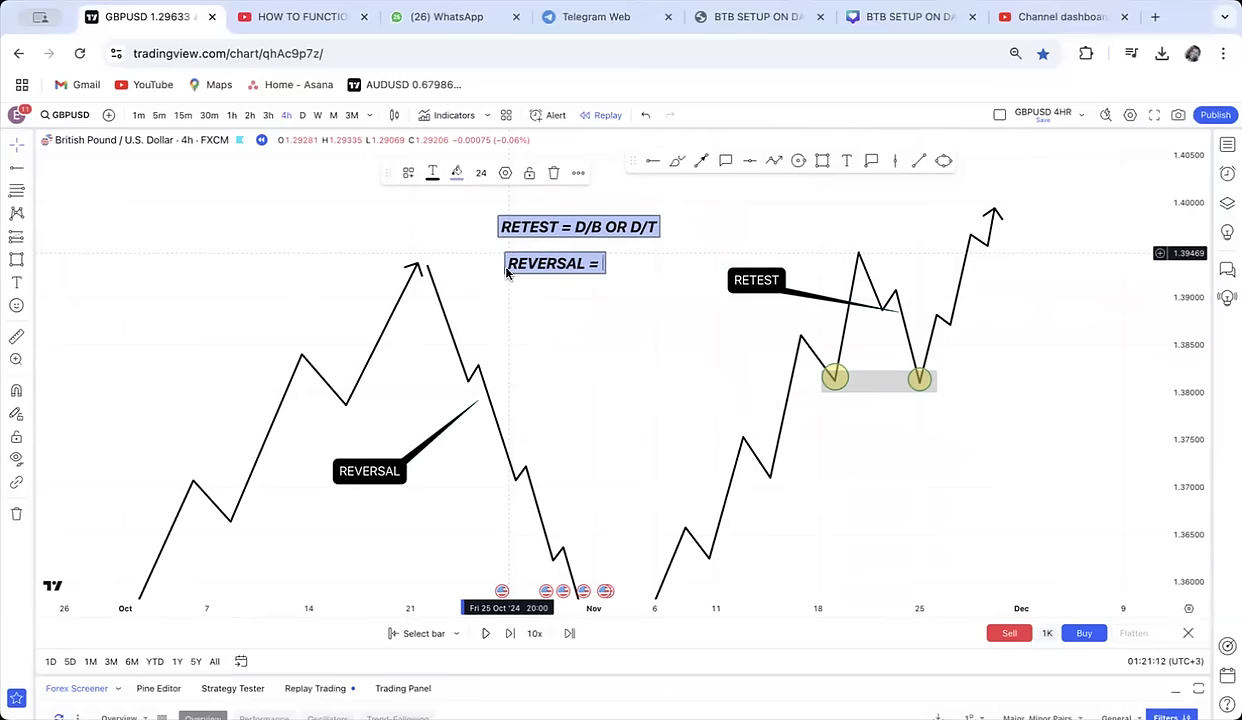
Move the "HOW TO TRADE REVERSALS" and "5 MIN" labels up into the empty area beside the October decline
left_click_drag(837, 515, 812, 158)
left_click_drag(449, 422, 467, 257)
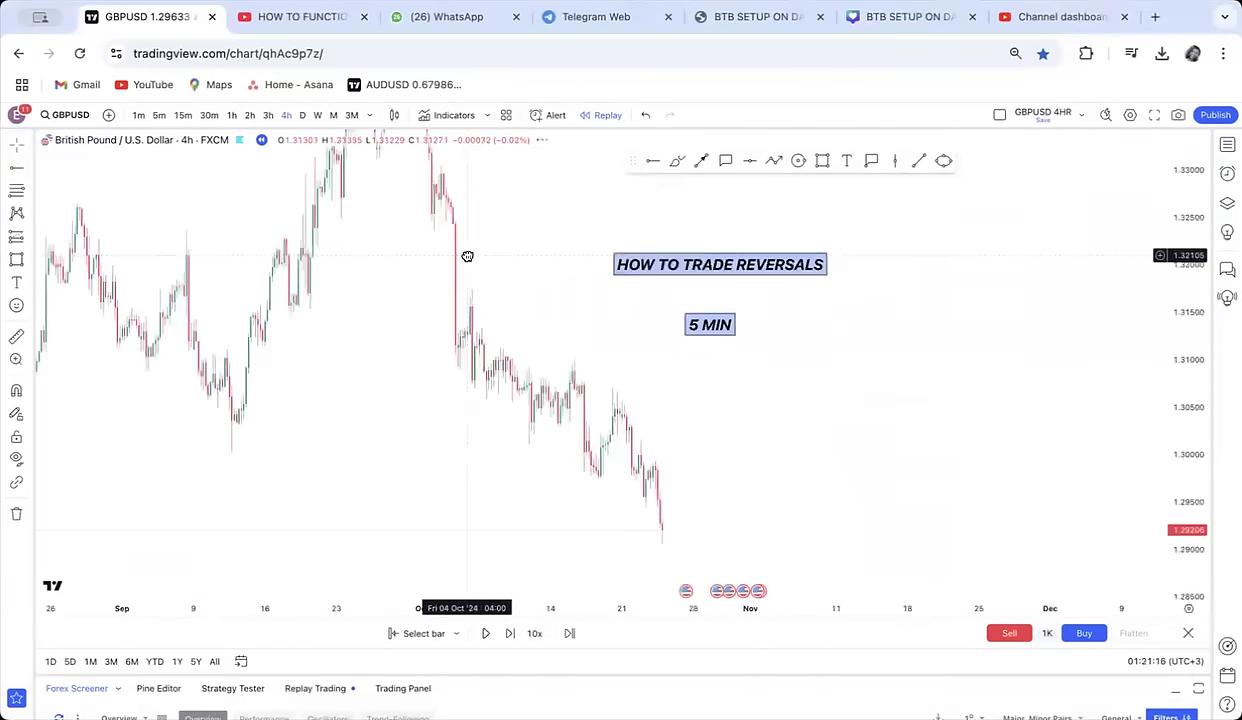
left_click_drag(1172, 276, 1162, 430)
left_click_drag(983, 434, 892, 451)
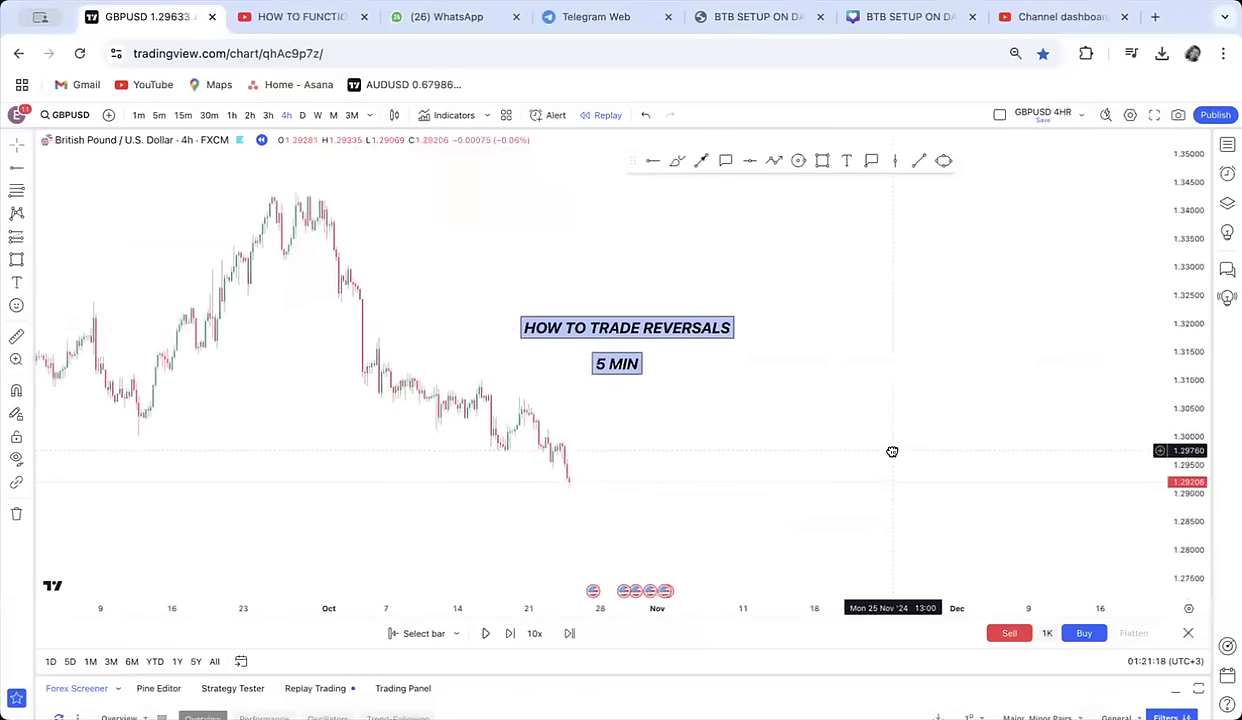
left_click_drag(650, 330, 633, 189)
left_click_drag(772, 292, 828, 330)
mouse_move(674, 370)
left_mouse_down()
mouse_move(695, 324)
mouse_move(802, 223)
left_mouse_up()
left_click_drag(785, 313, 826, 360)
Trace the October decline with a falling zigzag path from about 1.343 to about 1.289, and delete the path
left_click(773, 163)
left_click(377, 220)
left_click(424, 342)
left_click(446, 311)
left_click(469, 412)
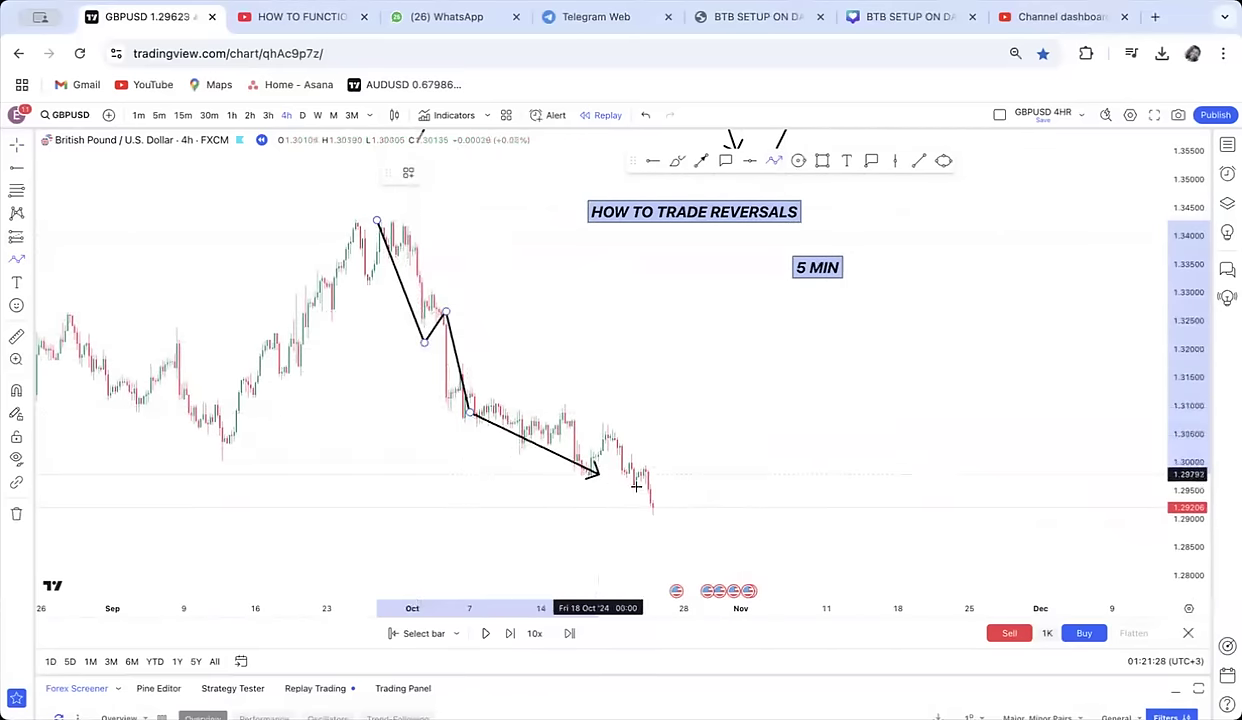
left_click(544, 430)
left_click(573, 484)
left_click(606, 441)
double_click(650, 527)
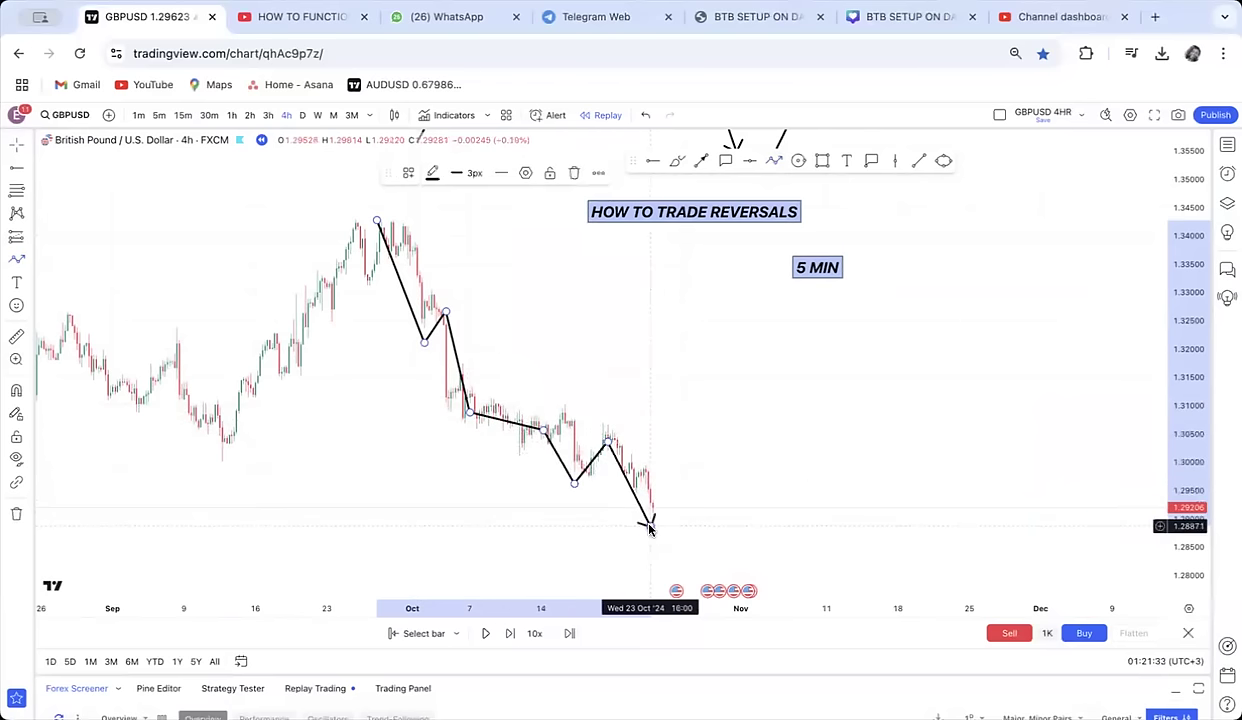
left_click(574, 173)
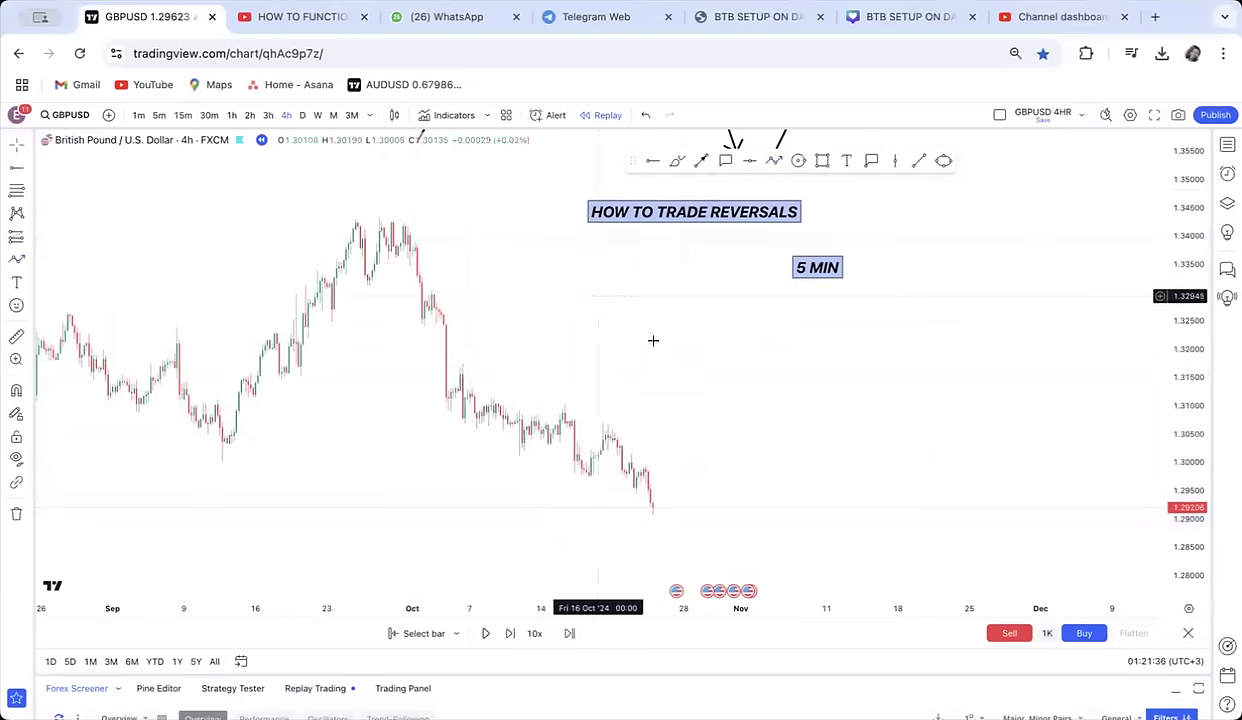
Draw an arrow along the rise from the April low to the late-September peak, and another down the decline to about 1.290
scroll(682, 350, "down", 2)
scroll(682, 351, "up", 3)
scroll(682, 351, "down", 2)
scroll(682, 349, "up", 3)
left_click_drag(599, 354, 676, 338)
scroll(676, 338, "left", 5)
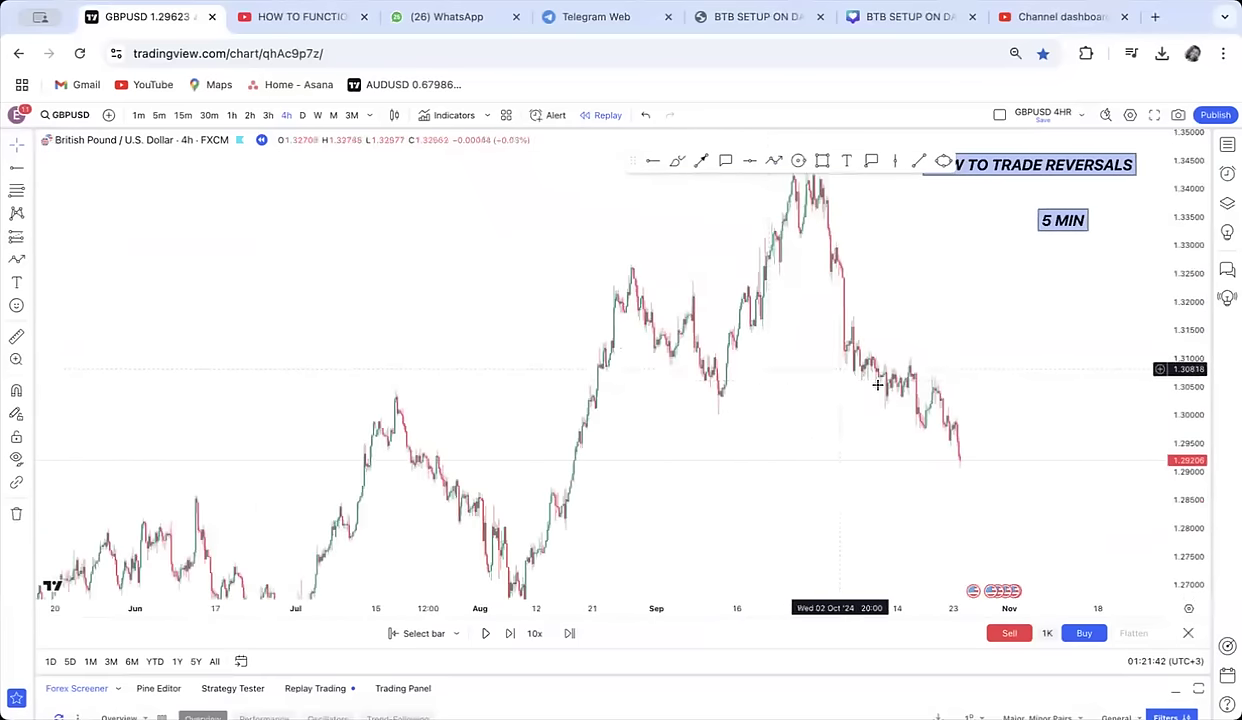
scroll(769, 380, "left", 5)
scroll(891, 362, "left", 5)
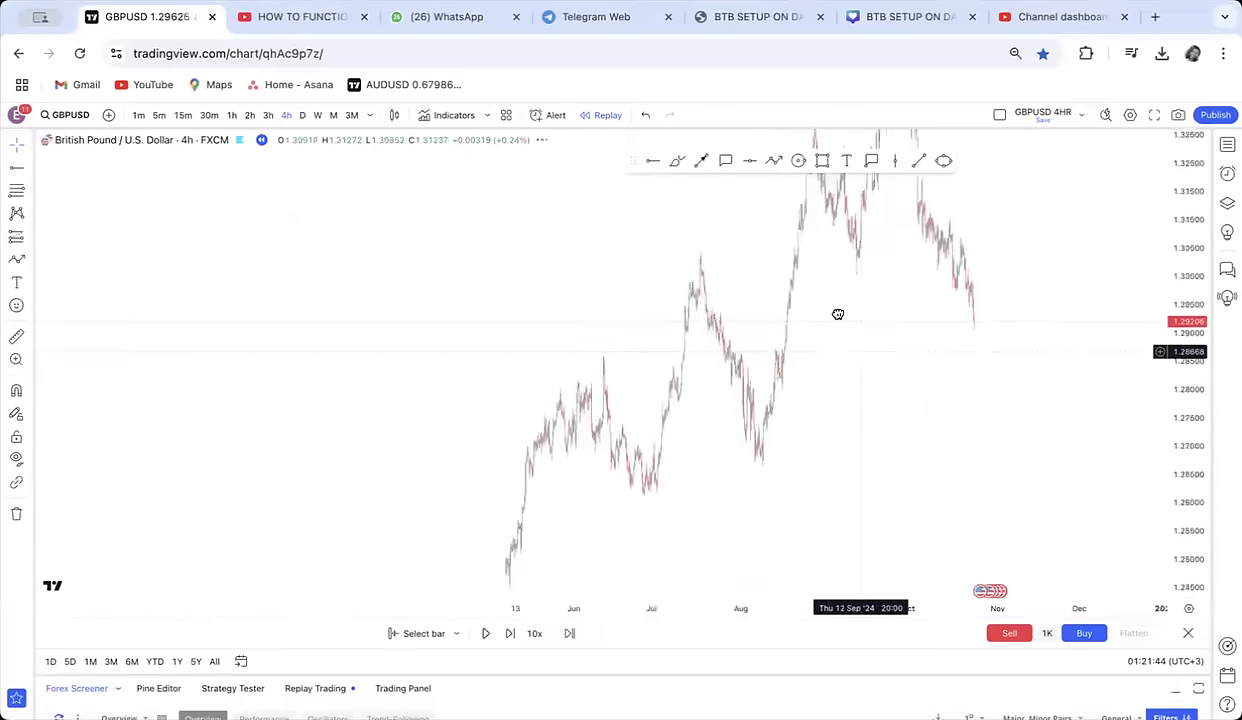
left_click_drag(1178, 330, 987, 474)
left_click_drag(963, 325, 934, 355)
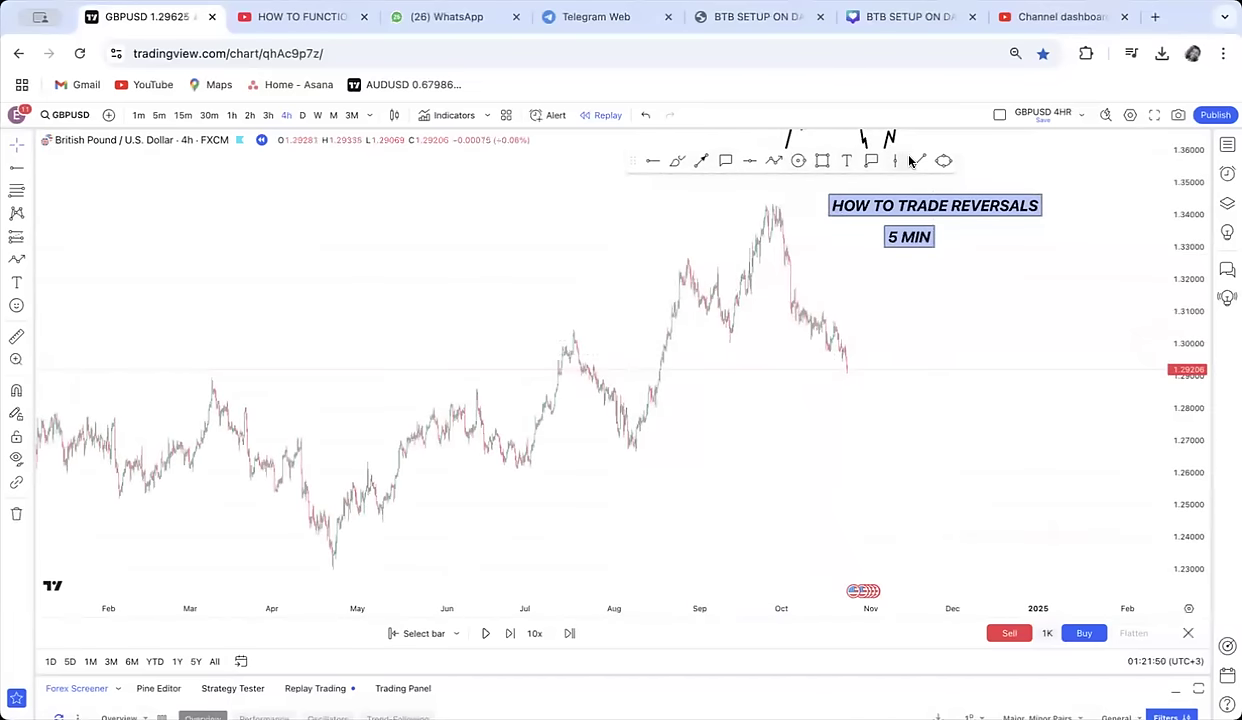
mouse_move(343, 580)
left_mouse_down()
mouse_move(767, 207)
mouse_move(840, 372)
left_mouse_up()
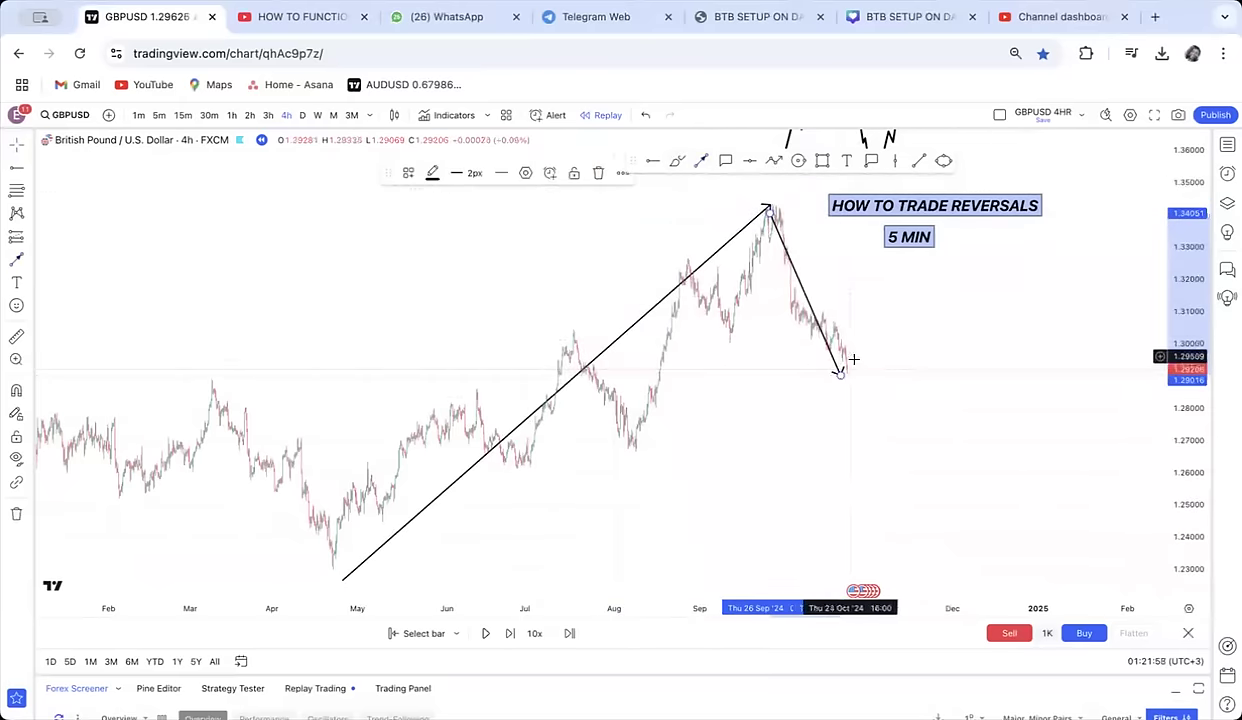
Remove all drawings from the chart
left_click(16, 514)
left_click(84, 512)
Place a vertical line on the rising price at 20 September 2024, 20:00
left_click_drag(757, 396, 465, 435)
scroll(682, 393, "down", 2)
scroll(682, 393, "up", 5)
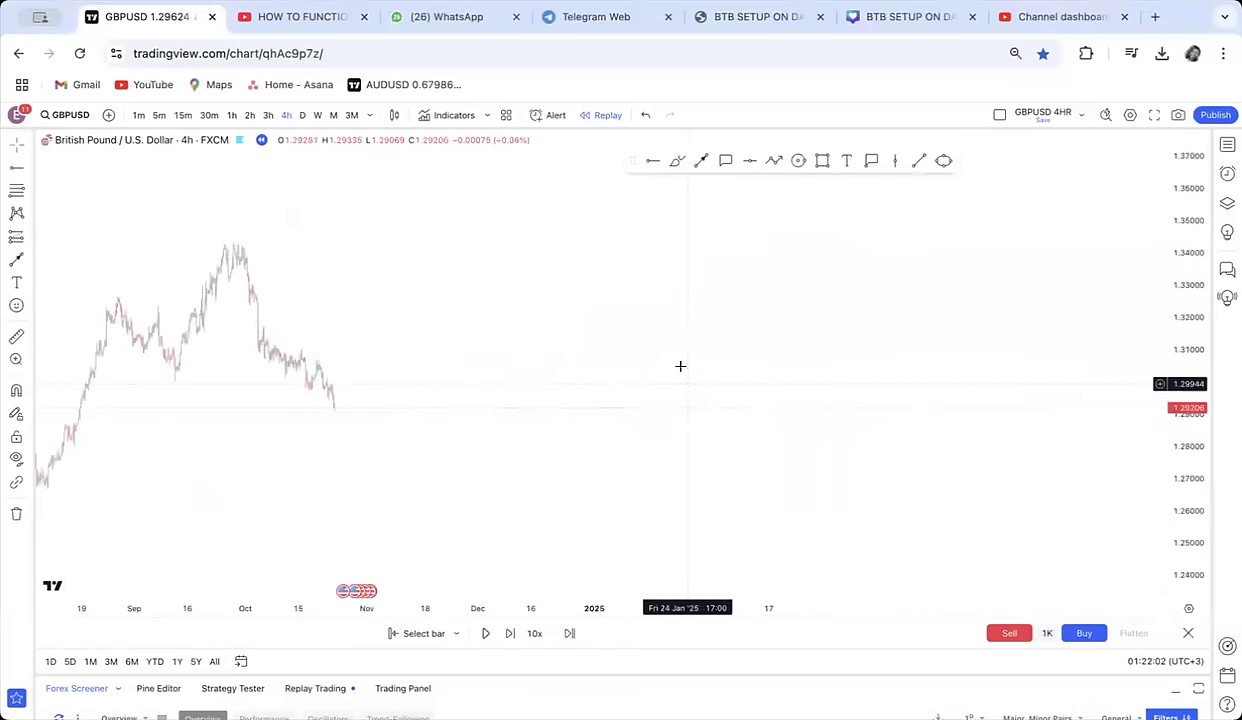
left_click_drag(450, 322, 832, 357)
left_click_drag(1162, 418, 1147, 382)
left_click_drag(1163, 545, 1187, 370)
left_click_drag(900, 313, 976, 432)
left_click(892, 164)
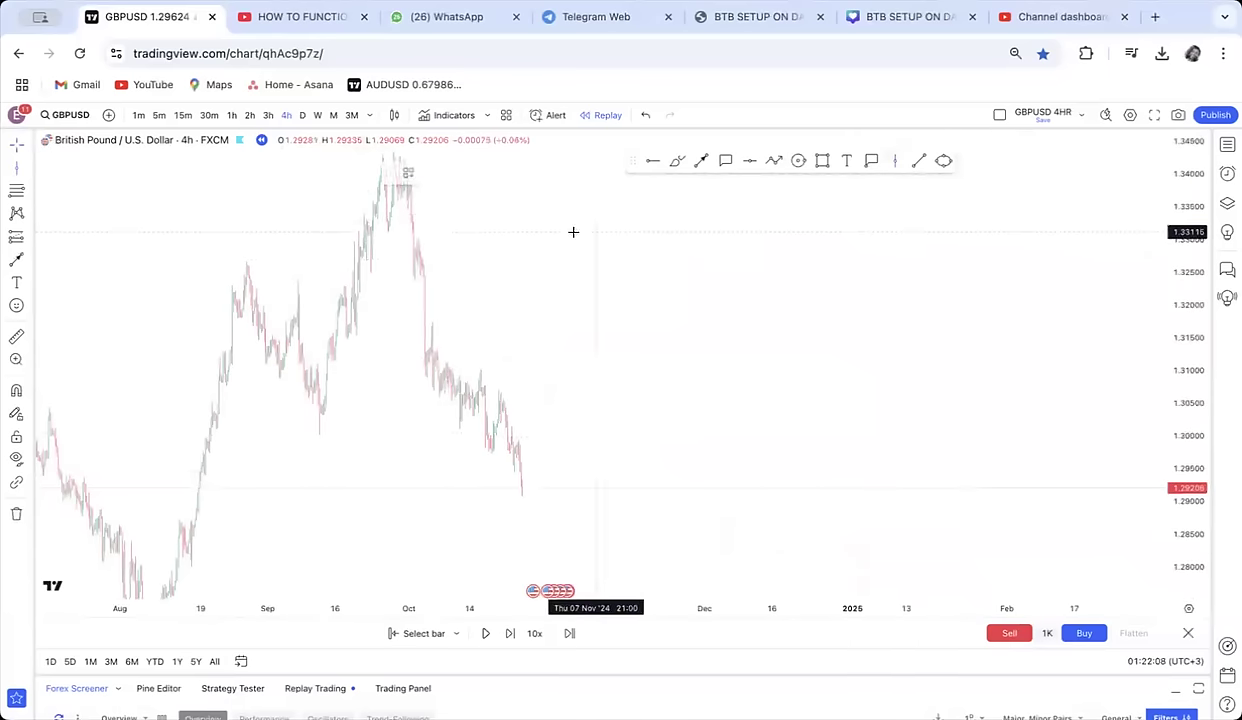
left_click(368, 232)
Sketch a falling path with one pullback from the peak near 1.342 to about 1.288, and delete it
scroll(615, 319, "up", 5)
left_click_drag(300, 328, 922, 391)
scroll(922, 391, "up", 3)
left_click_drag(804, 421, 934, 382)
scroll(915, 378, "up", 1)
left_click_drag(760, 336, 771, 363)
left_click_drag(1178, 323, 1175, 425)
left_click(773, 161)
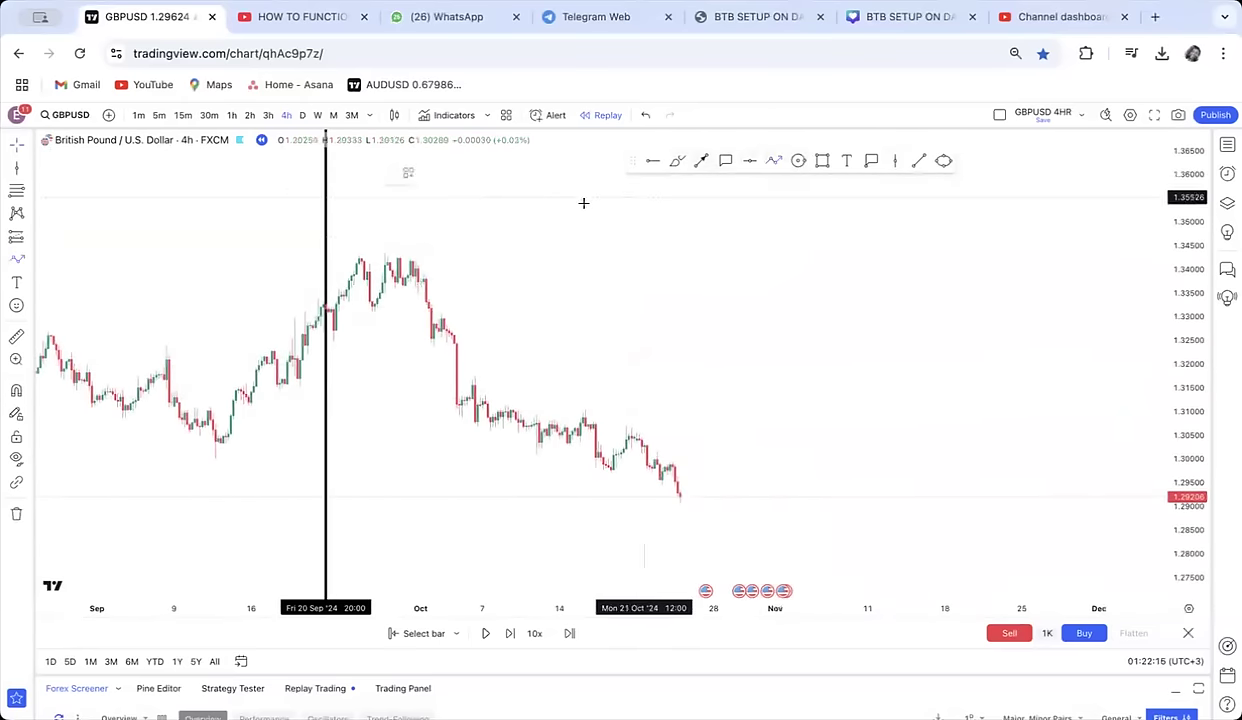
left_click(388, 259)
left_click(421, 437)
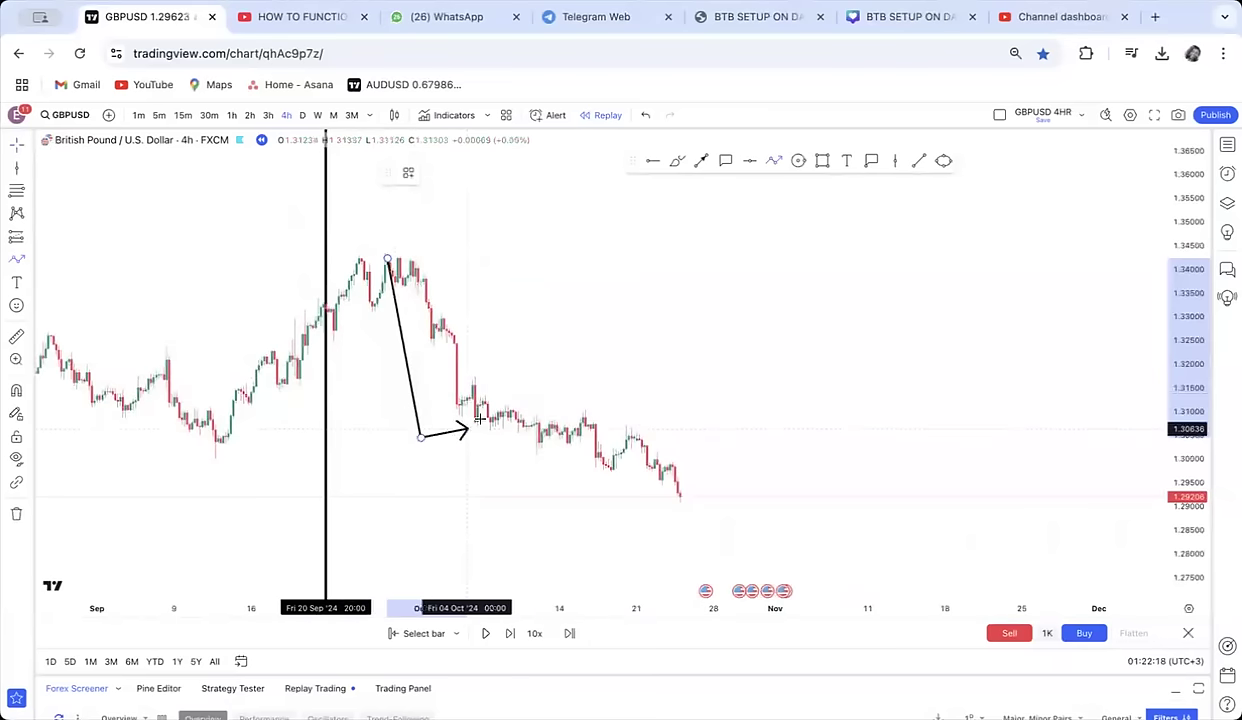
left_click(523, 403)
double_click(586, 517)
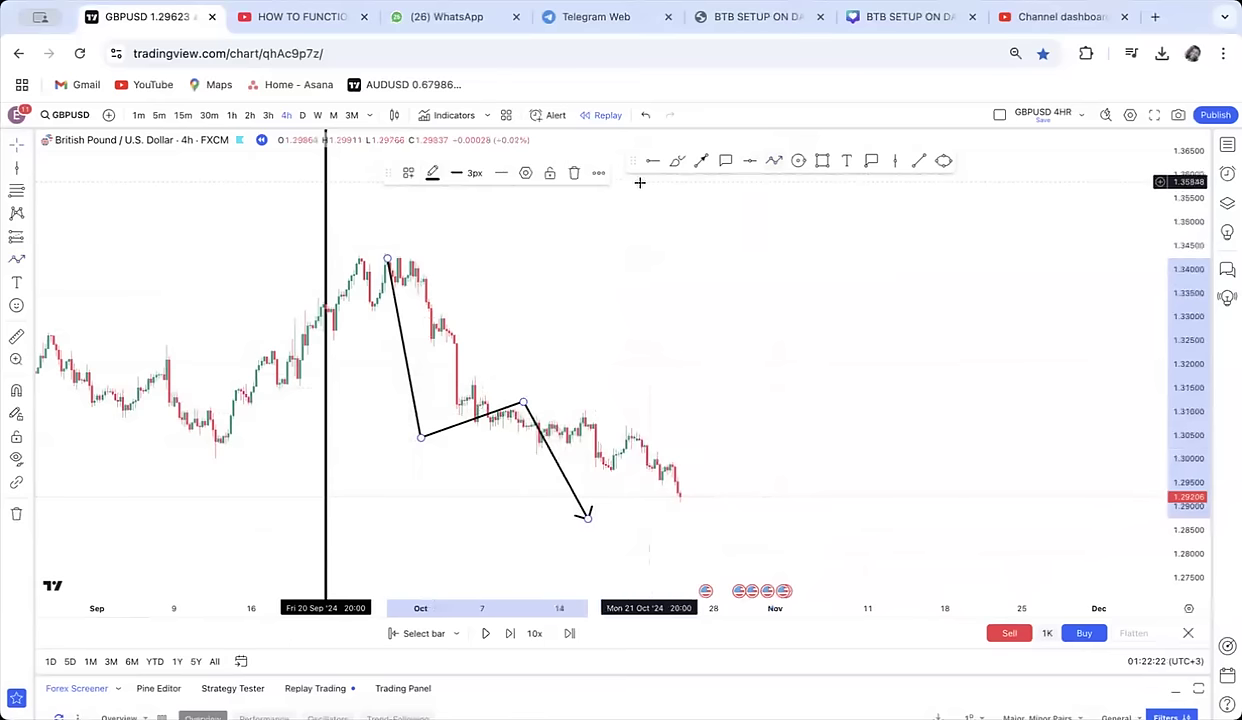
left_click(574, 173)
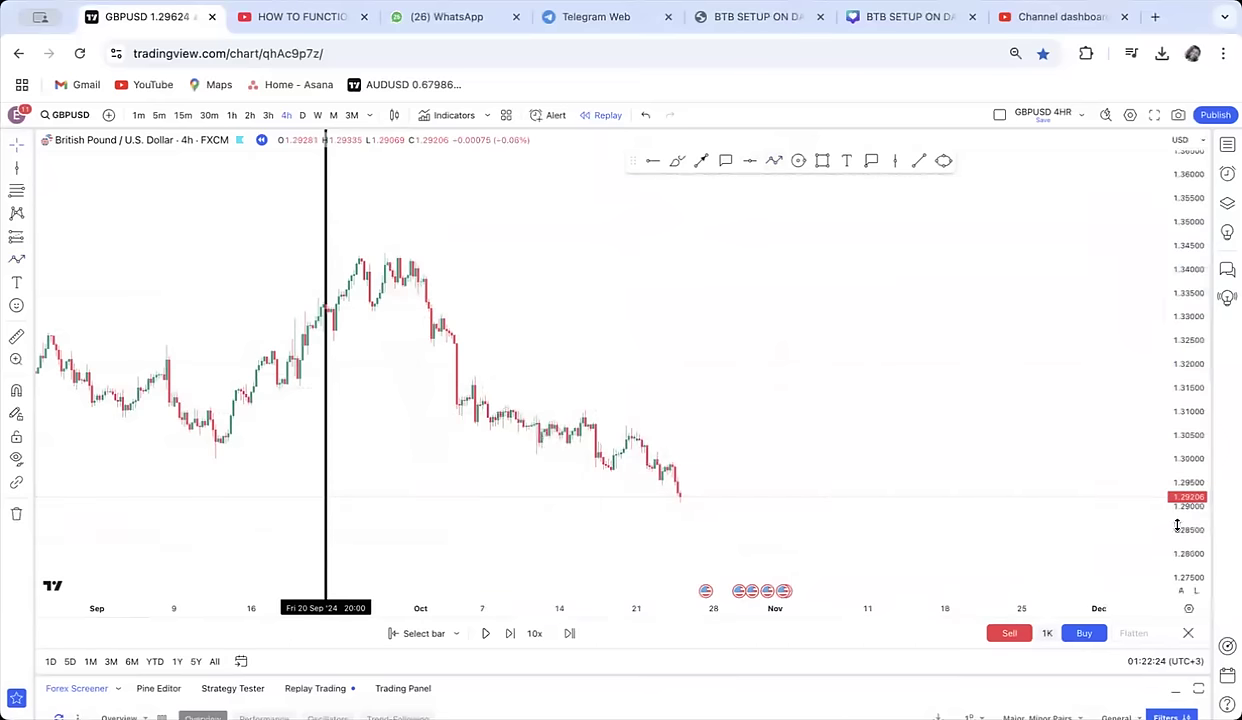
Draw two rectangular zones from the late-October decline into mid-November, at about 1.2999–1.3016 and about 1.3049–1.3071
left_click_drag(1177, 525, 1177, 430)
left_click_drag(1006, 485, 923, 367)
left_click_drag(1190, 493, 1176, 423)
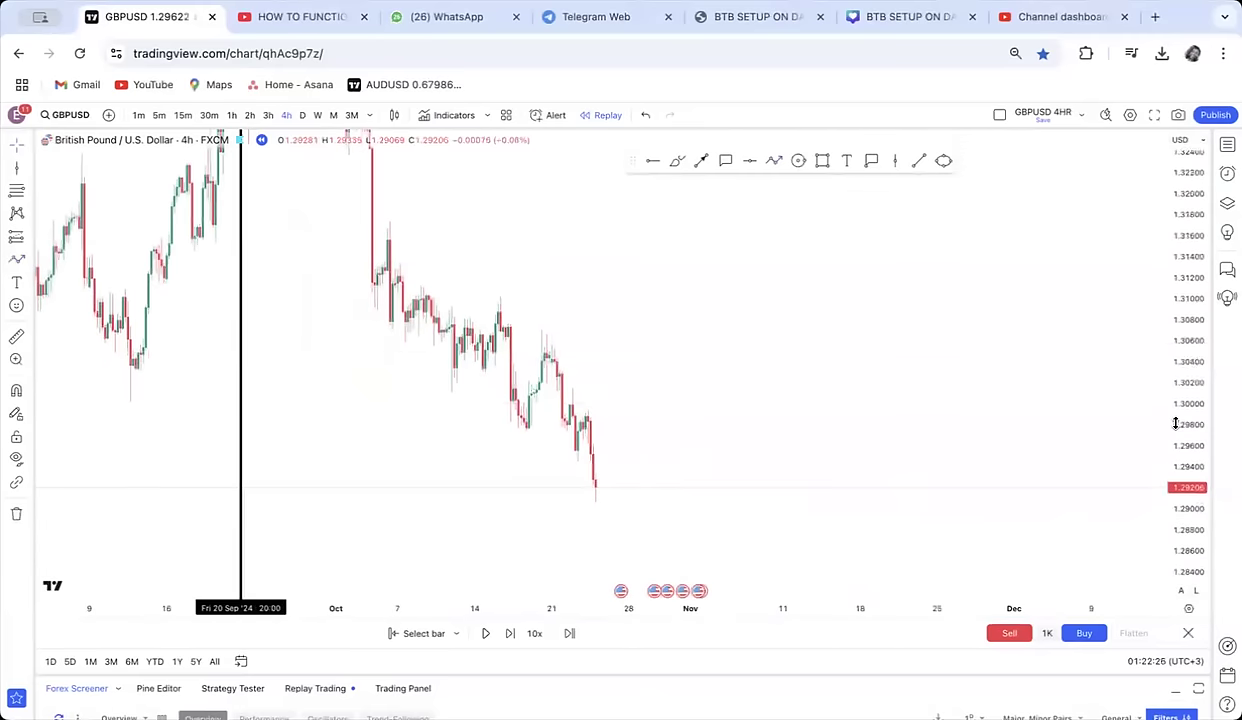
left_click(822, 161)
left_click_drag(554, 386, 841, 404)
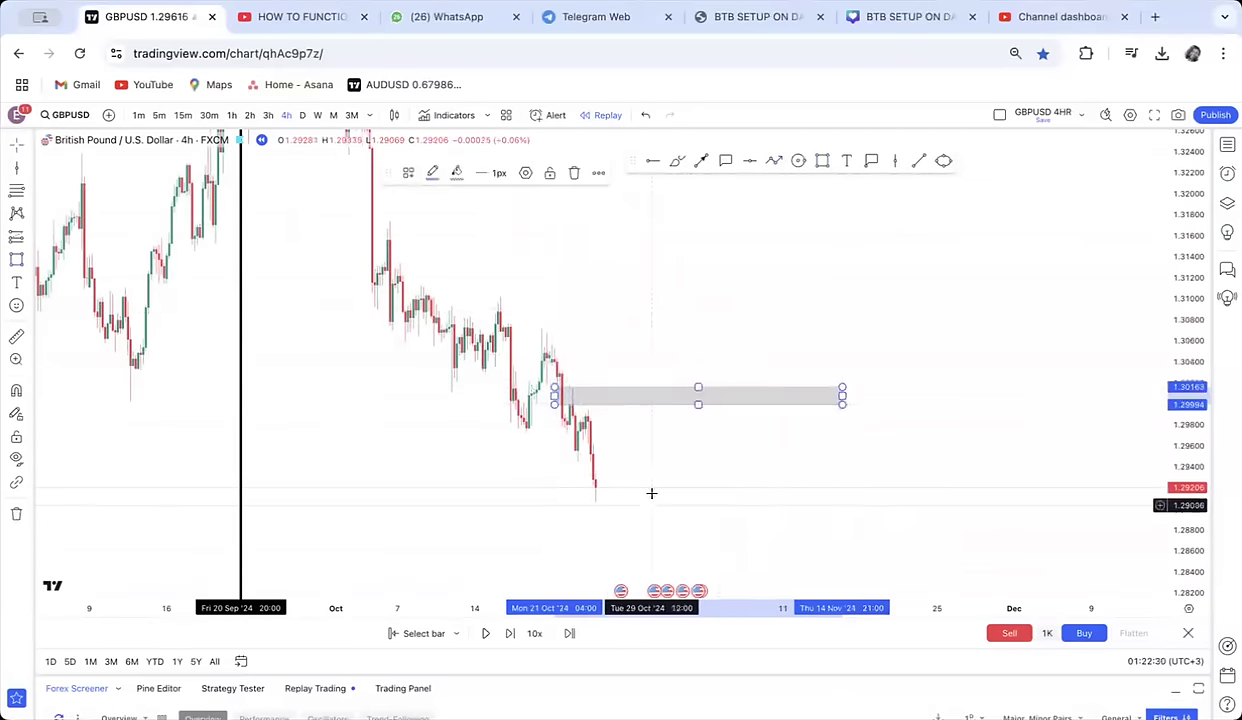
left_click(821, 164)
left_click_drag(522, 329, 819, 353)
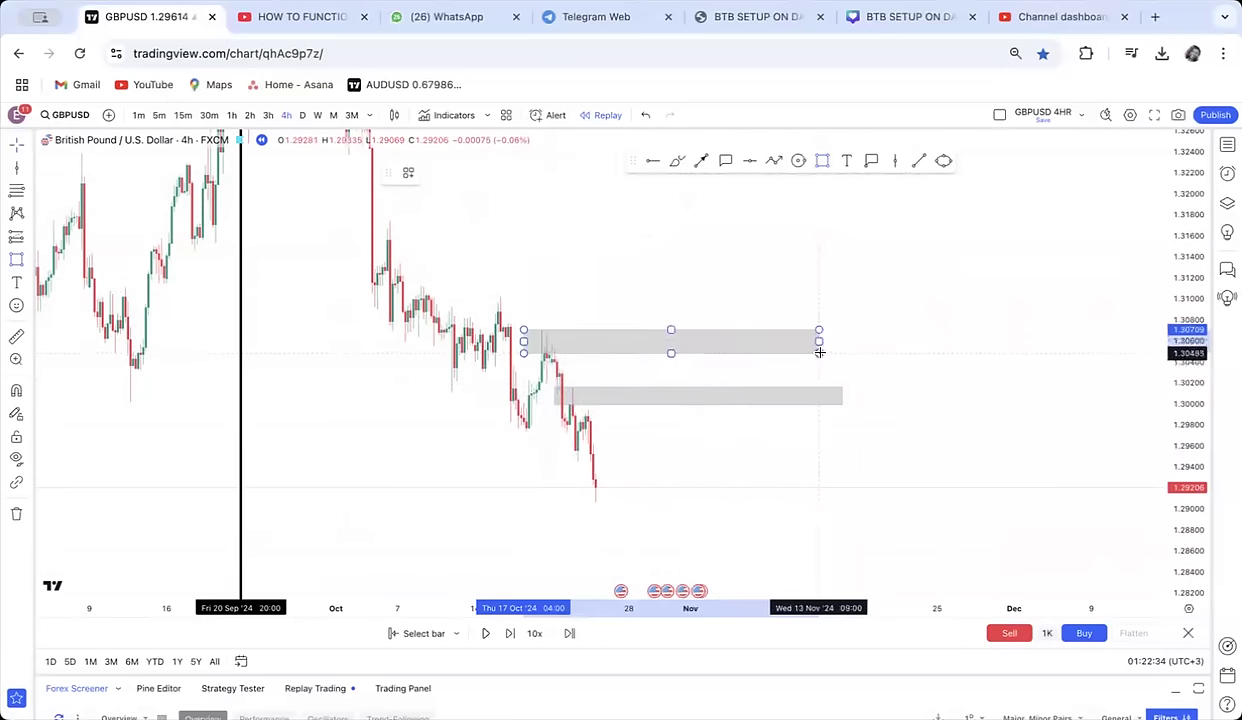
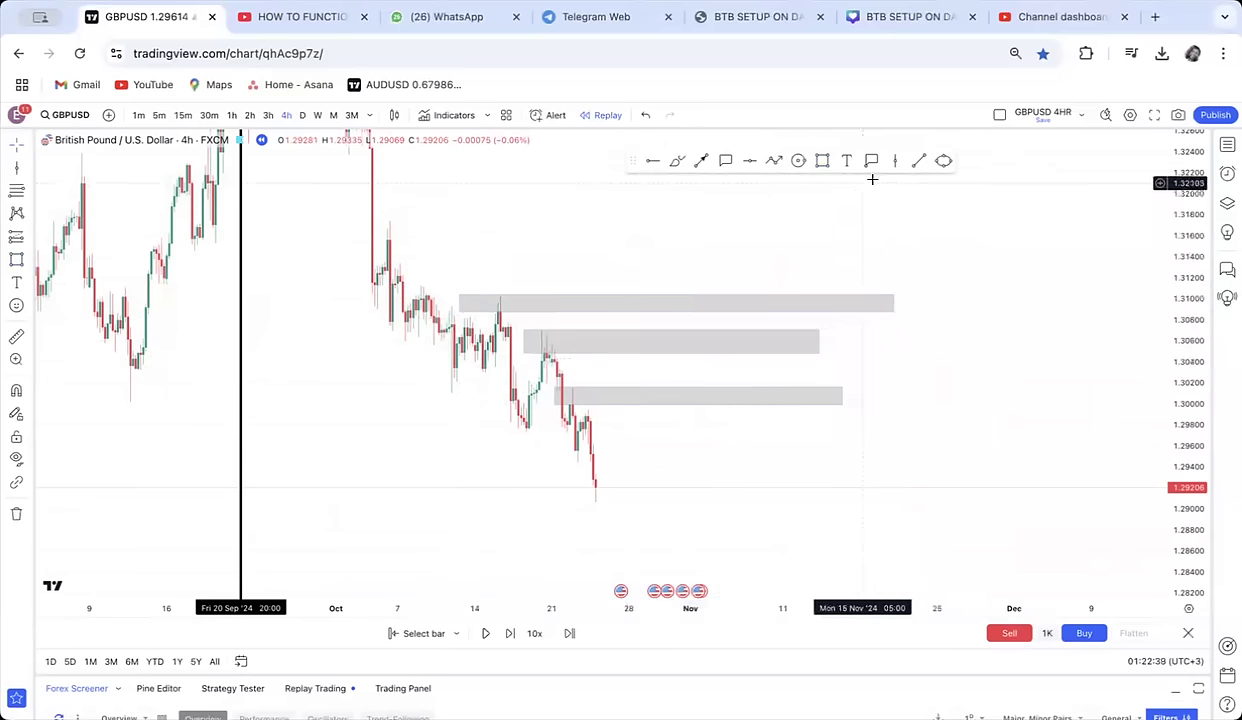
Sketch a price path from the latest candle near 1.292 up to the lowest zone, about 1.3007, falling in waves to about 1.286
left_click(774, 161)
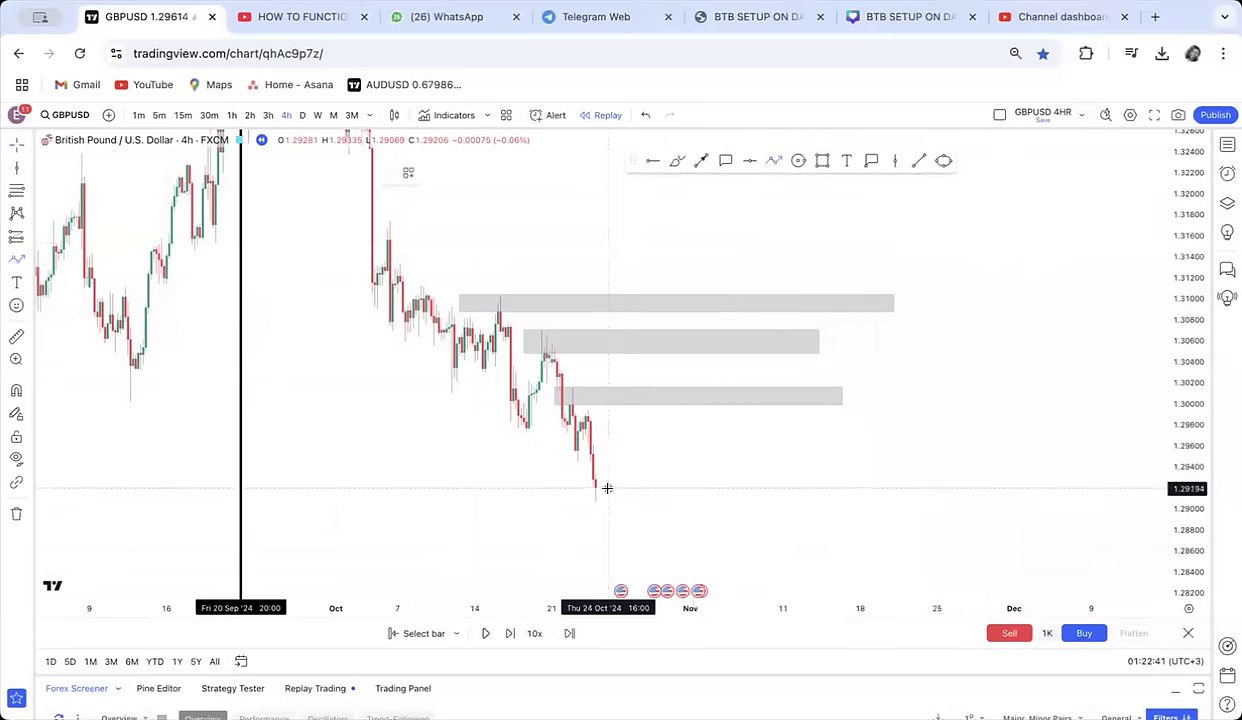
left_click(608, 488)
left_click(618, 397)
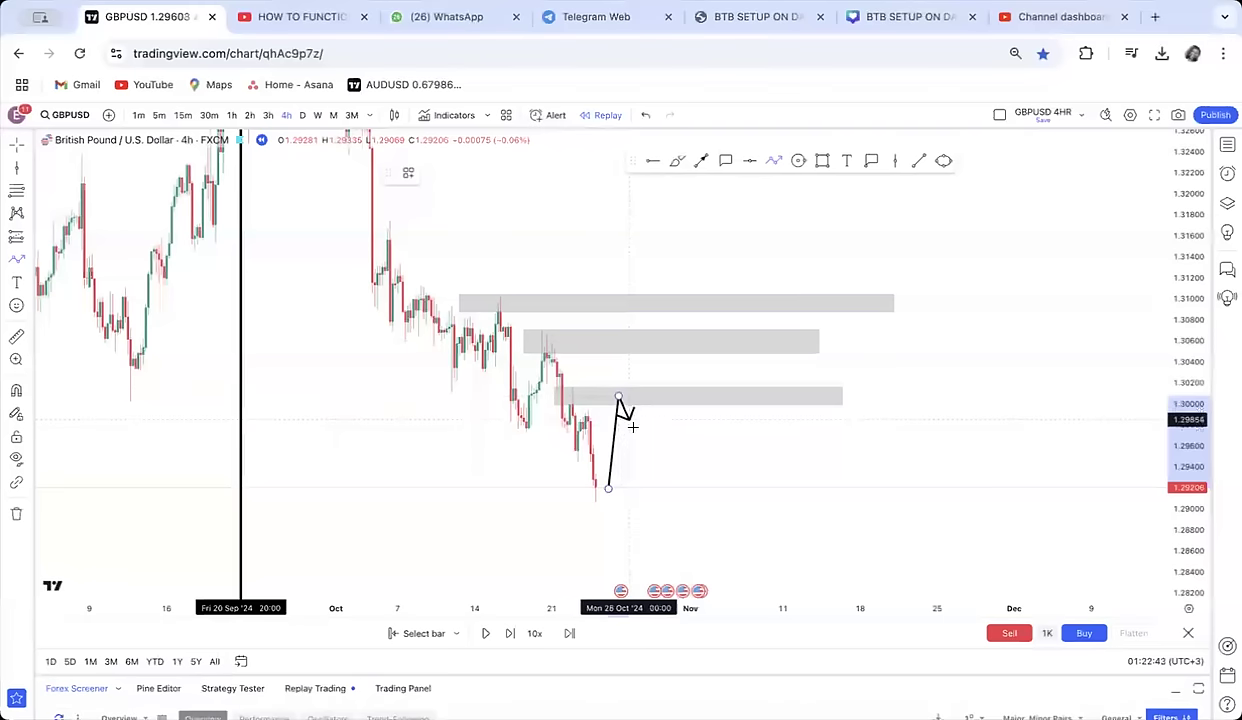
left_click(641, 443)
left_click(657, 428)
left_click(685, 513)
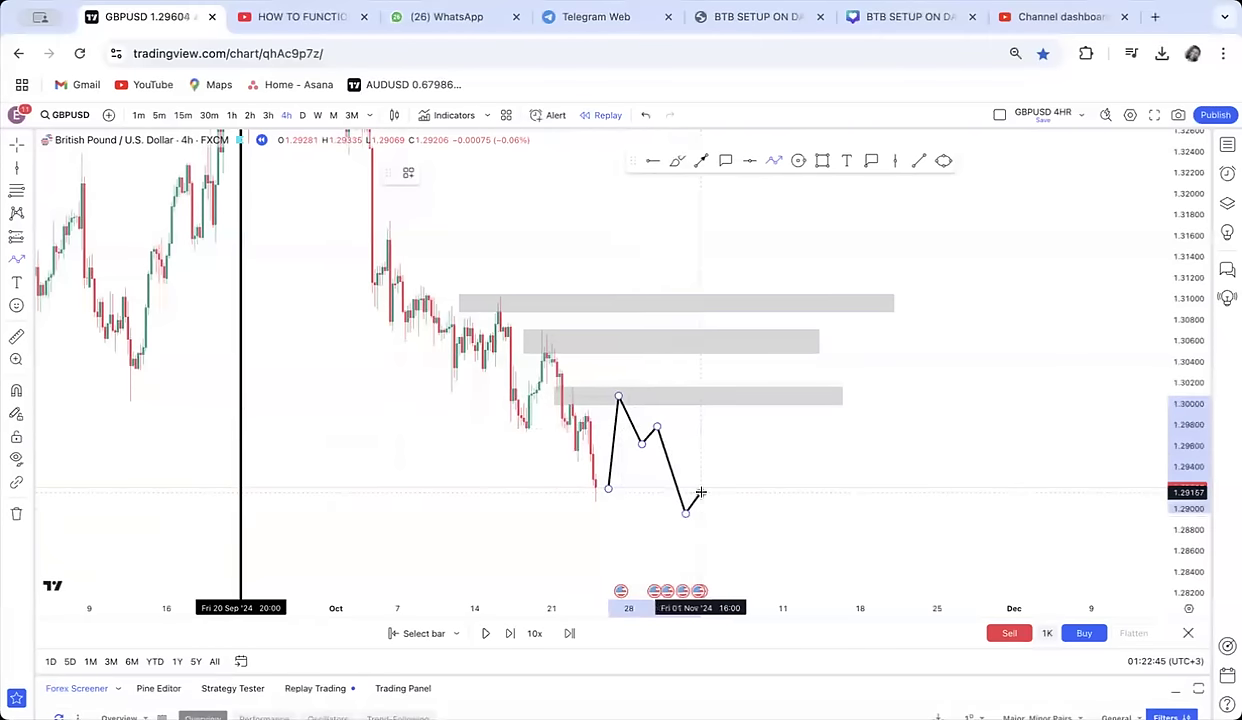
left_click(700, 493)
double_click(731, 553)
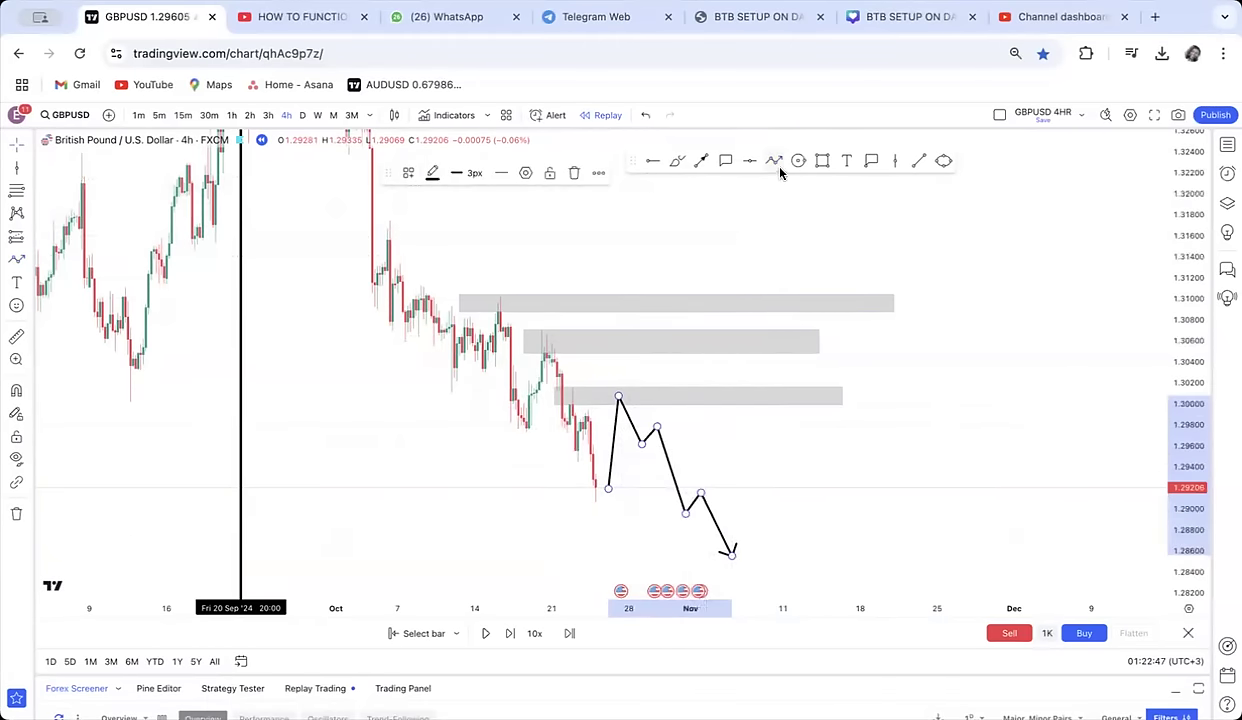
Sketch a second path rising from about 1.292 at early November to the highest zone near 1.309 and dropping to about 1.291
left_click(700, 484)
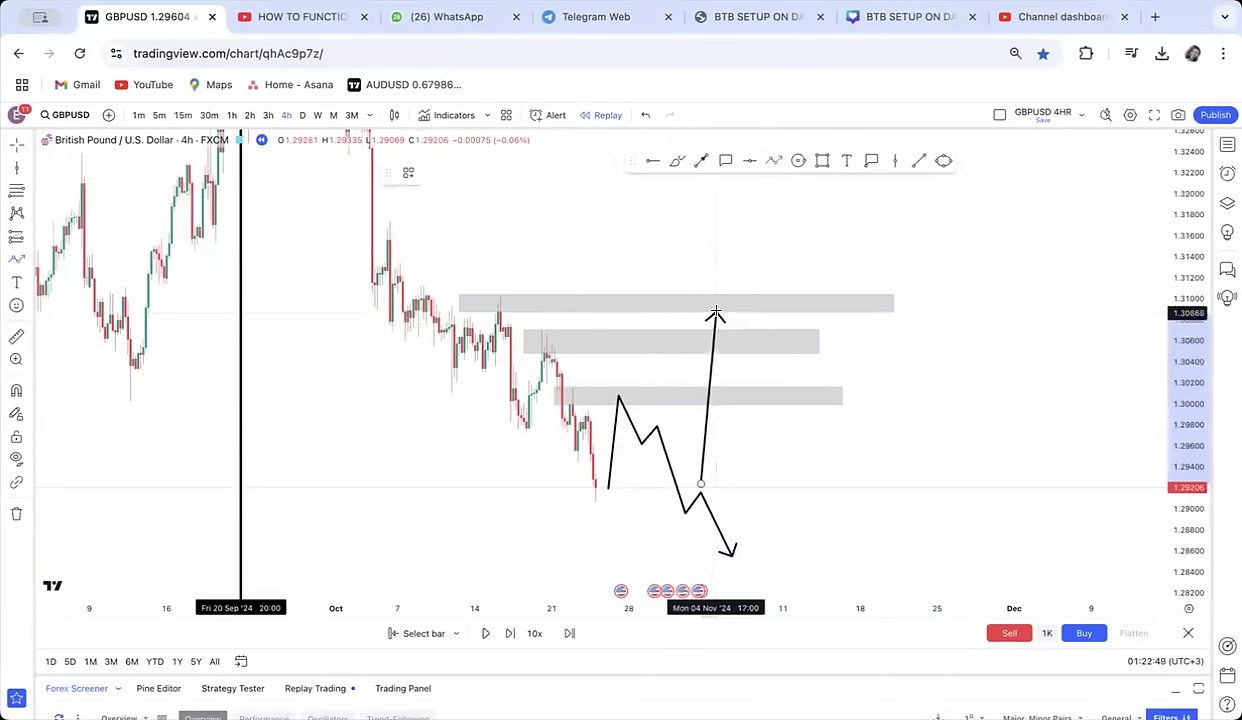
left_click(718, 306)
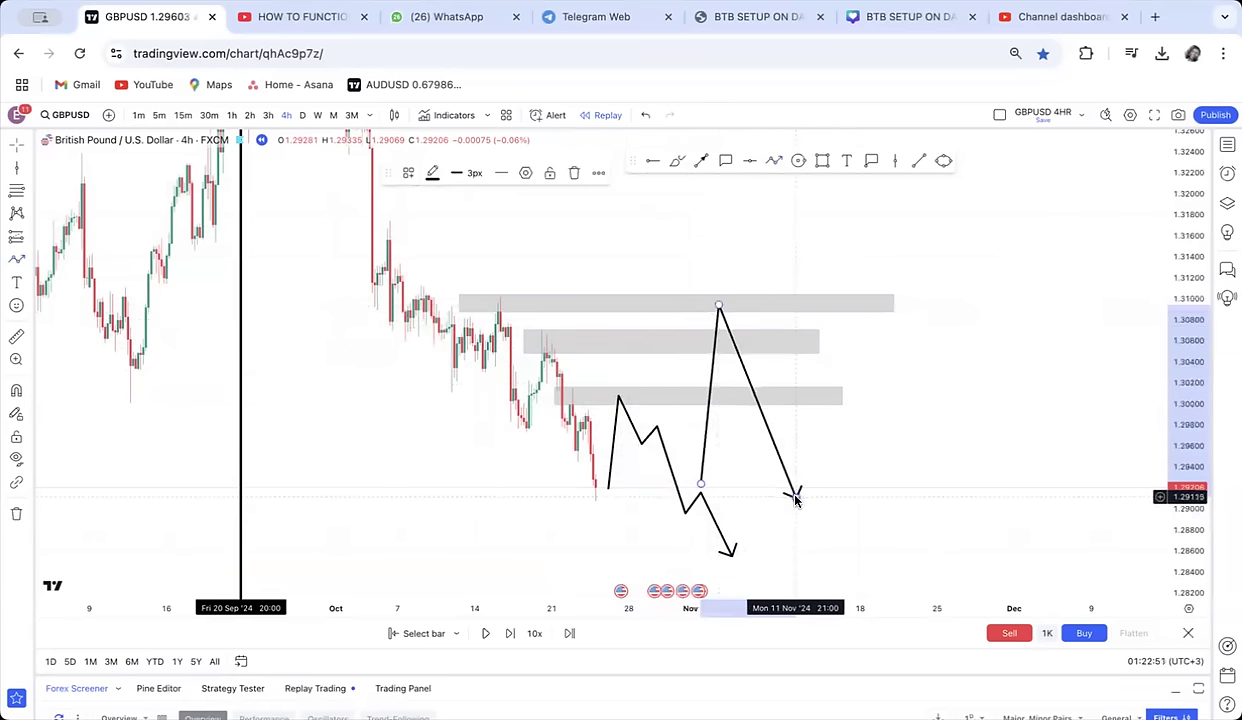
double_click(796, 500)
Sketch a rising path from about 1.289 through all three zones, with pullbacks, to about 1.337, and delete it
left_click_drag(893, 429, 906, 531)
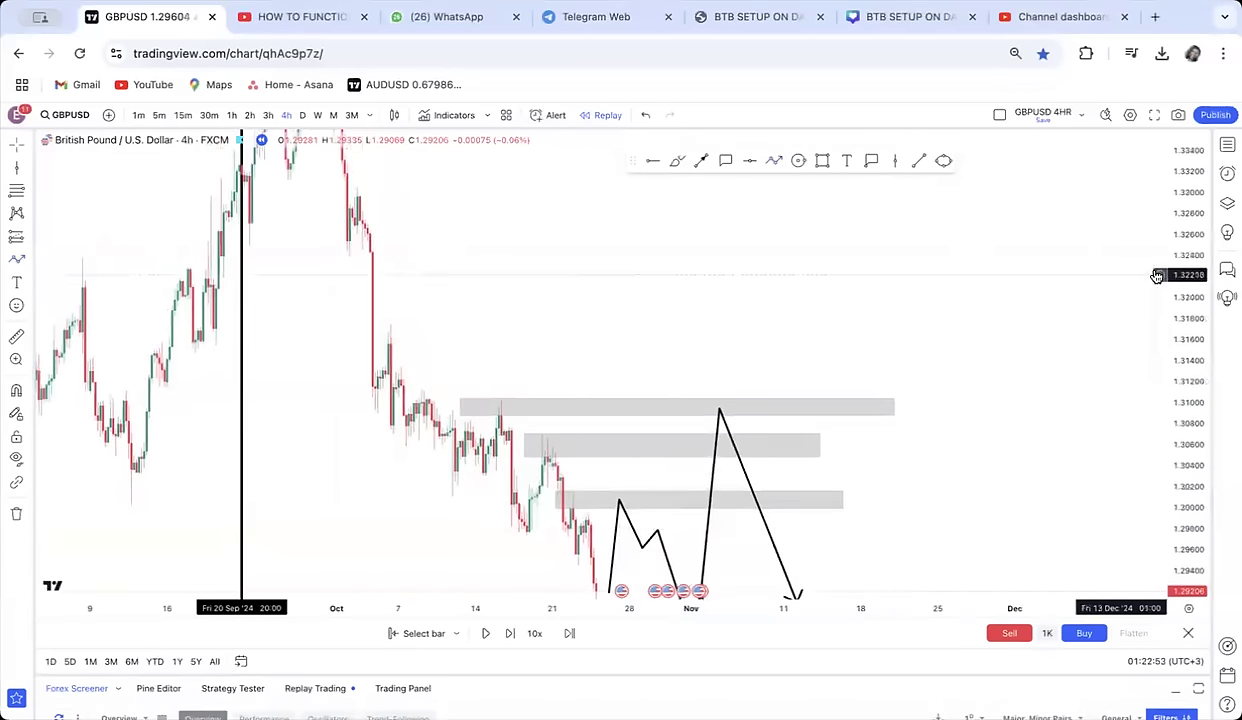
left_click_drag(1157, 276, 1150, 357)
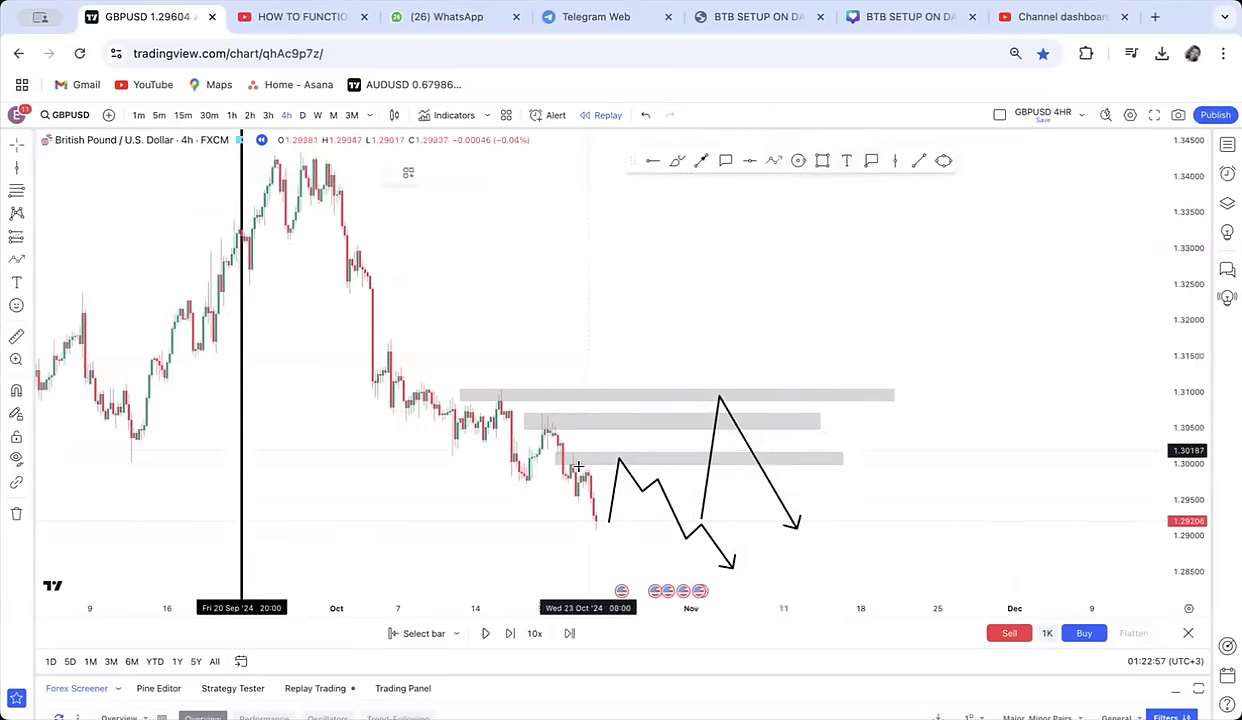
left_click(558, 540)
left_click(601, 397)
left_click(634, 367)
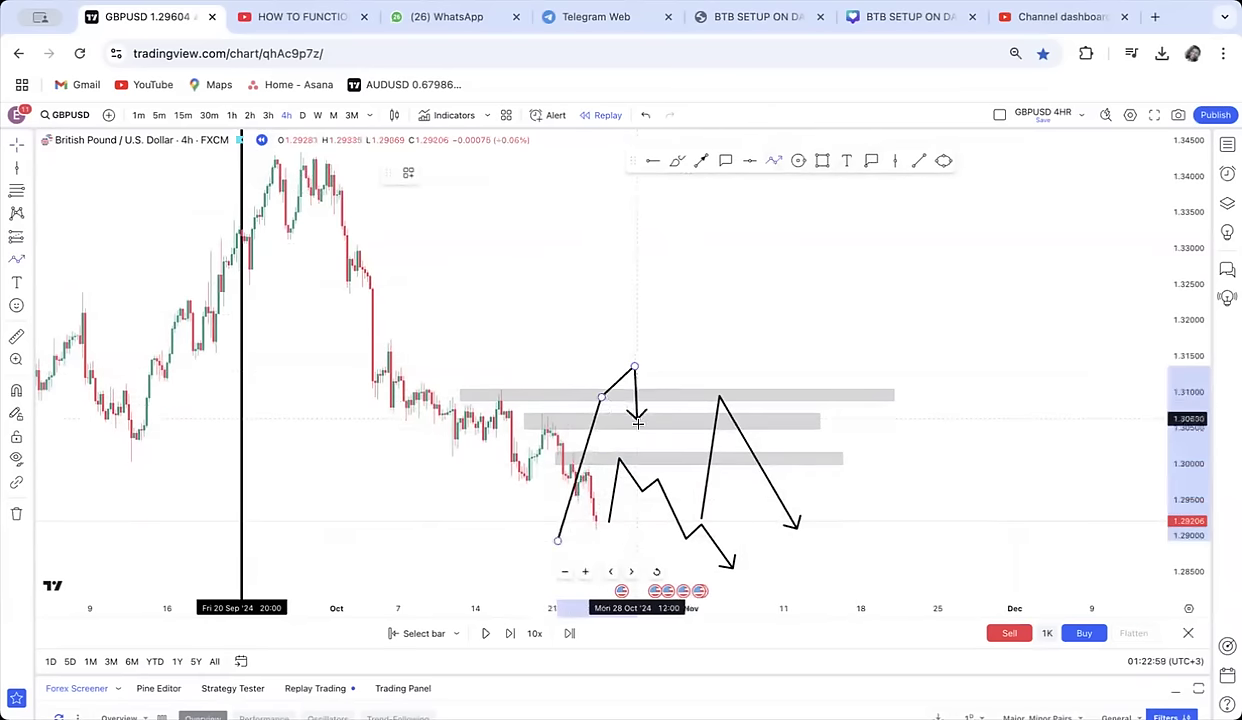
left_click(660, 413)
left_click(681, 249)
left_click(730, 307)
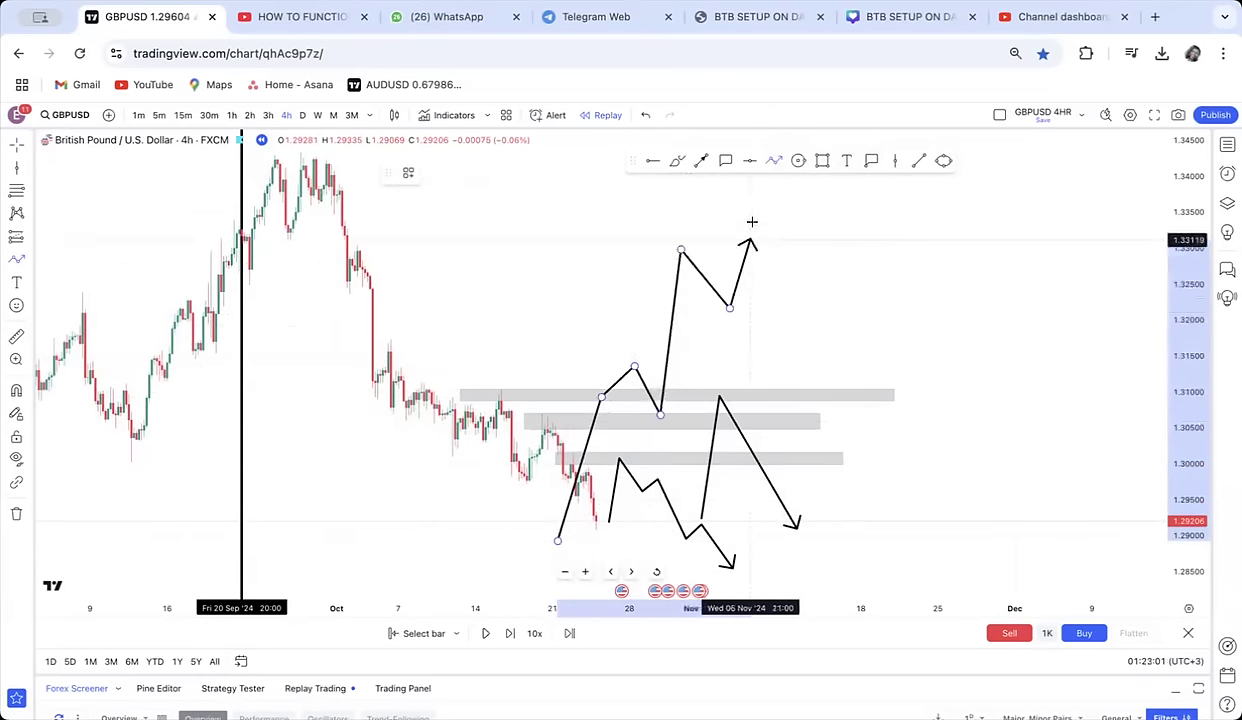
double_click(760, 199)
left_click_drag(770, 215, 790, 243)
left_click_drag(794, 319, 757, 301)
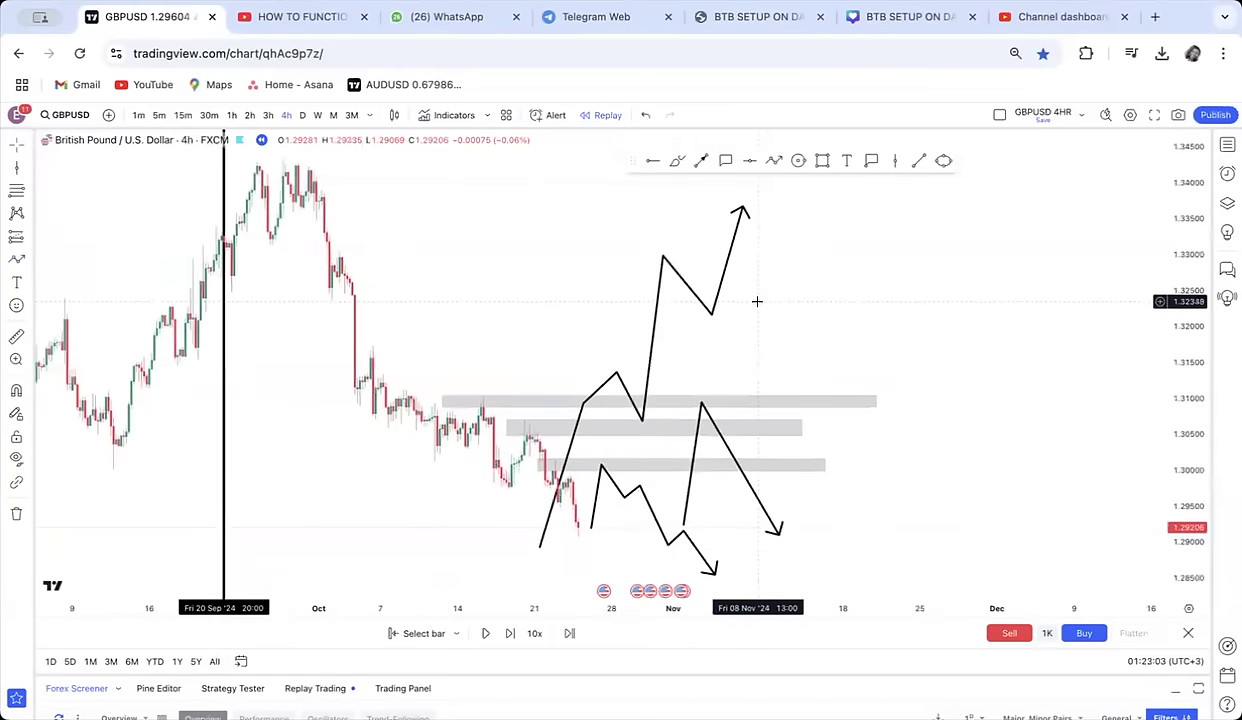
left_click(700, 303)
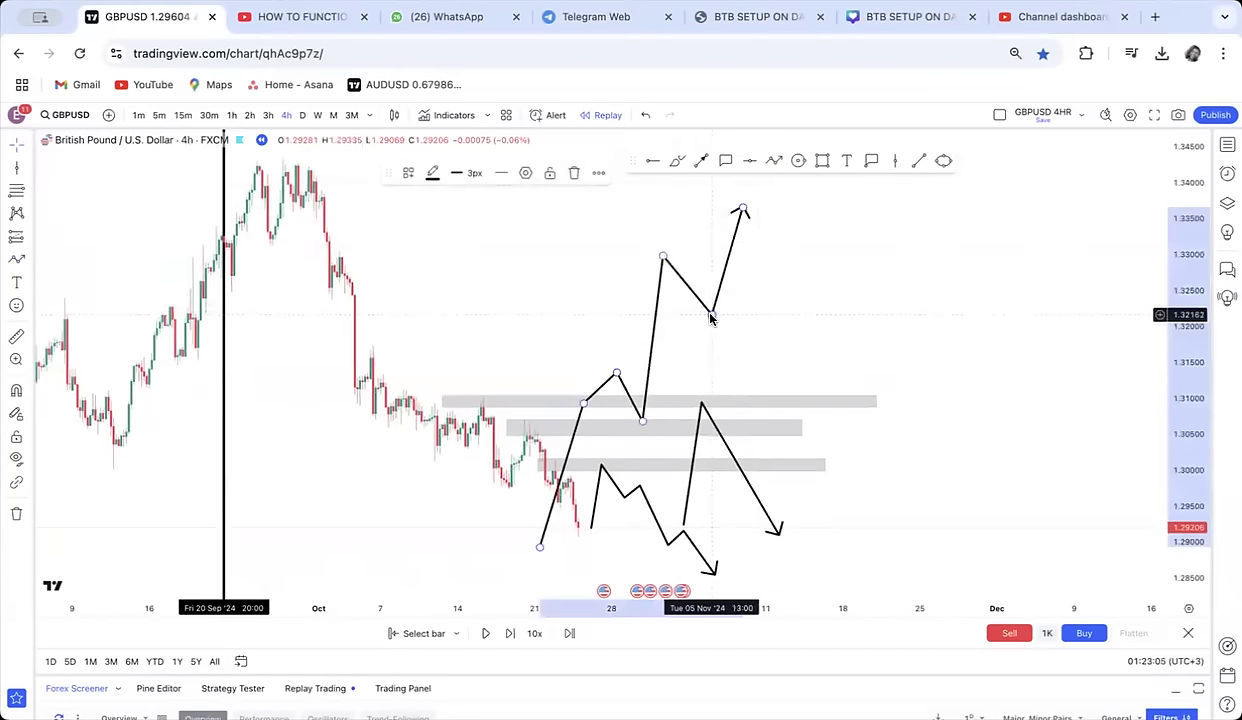
left_click(571, 178)
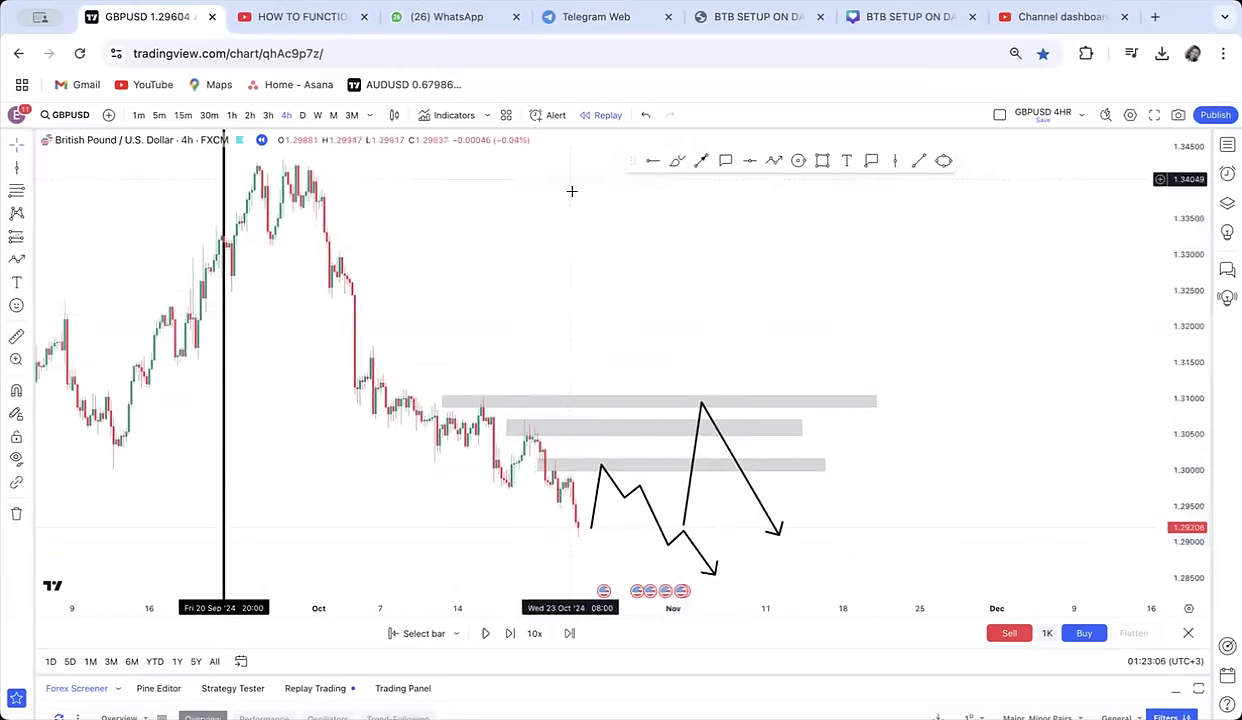
Remove all drawings and add a two-line text note near 1.325 in the empty space after the candles: "HAMMER" and "5 MIN = BULLISH ENGULF"
left_click(18, 515)
left_click(75, 514)
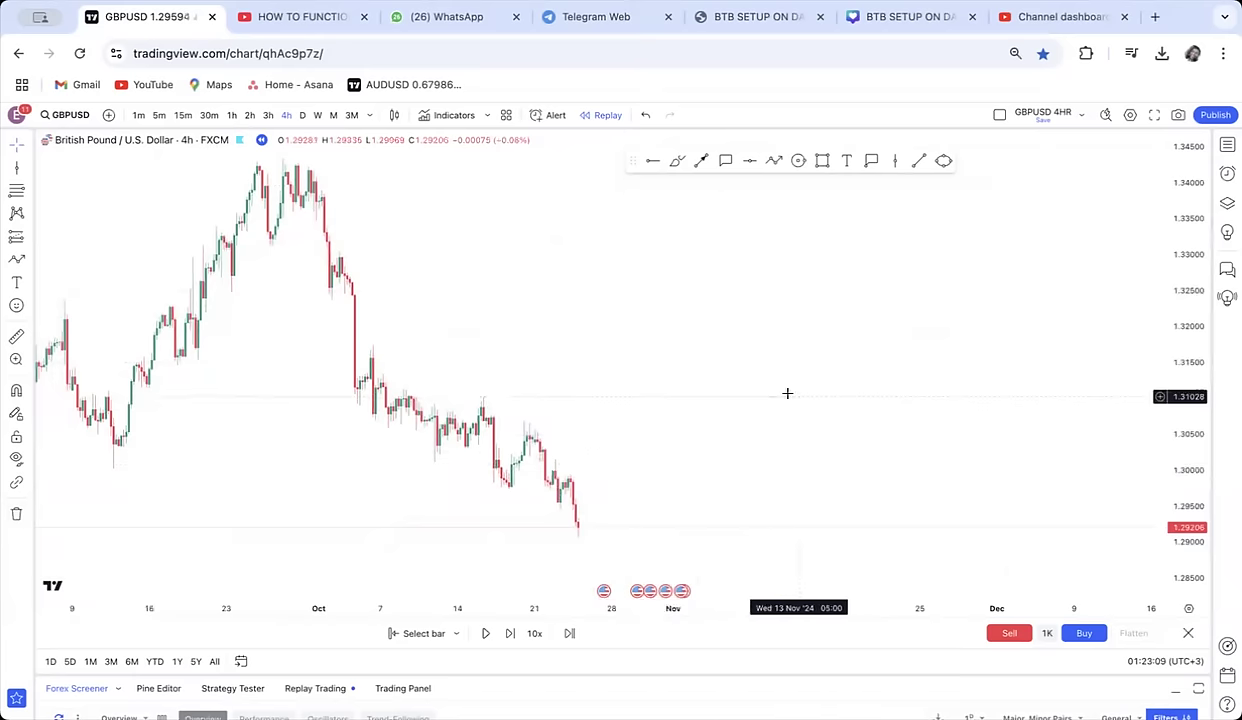
scroll(775, 320, "right", 3)
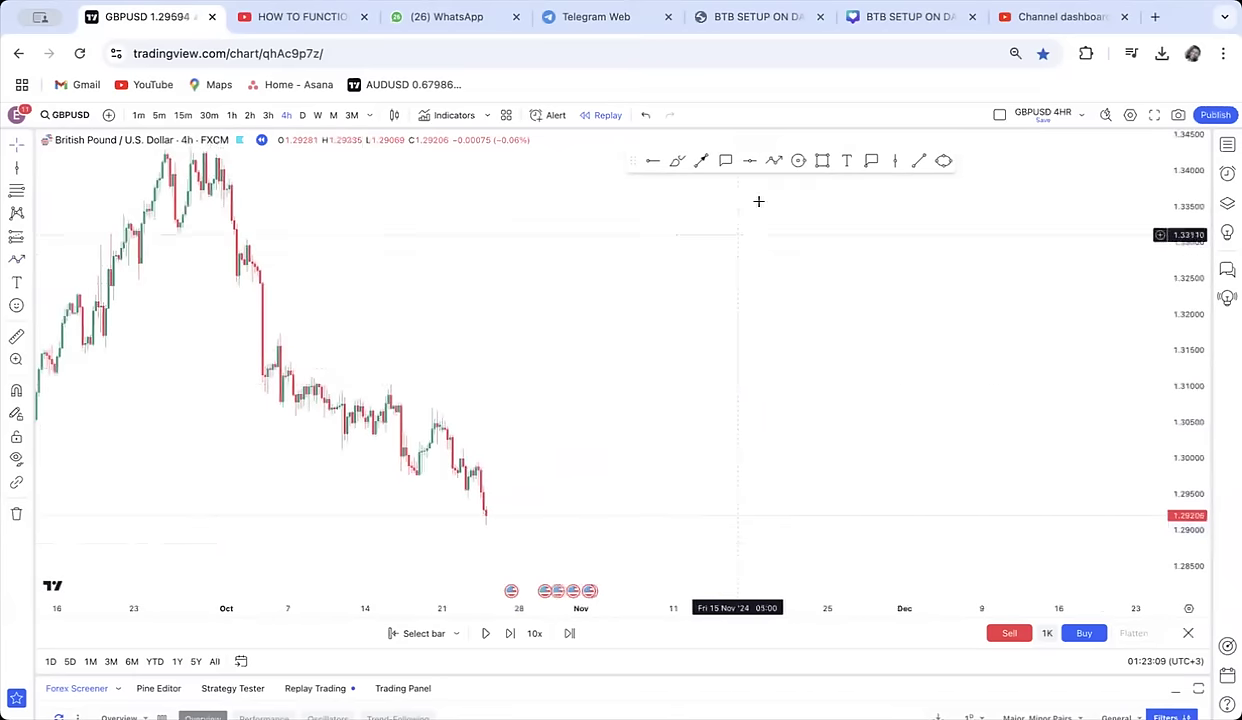
left_click(847, 161)
left_click(564, 280)
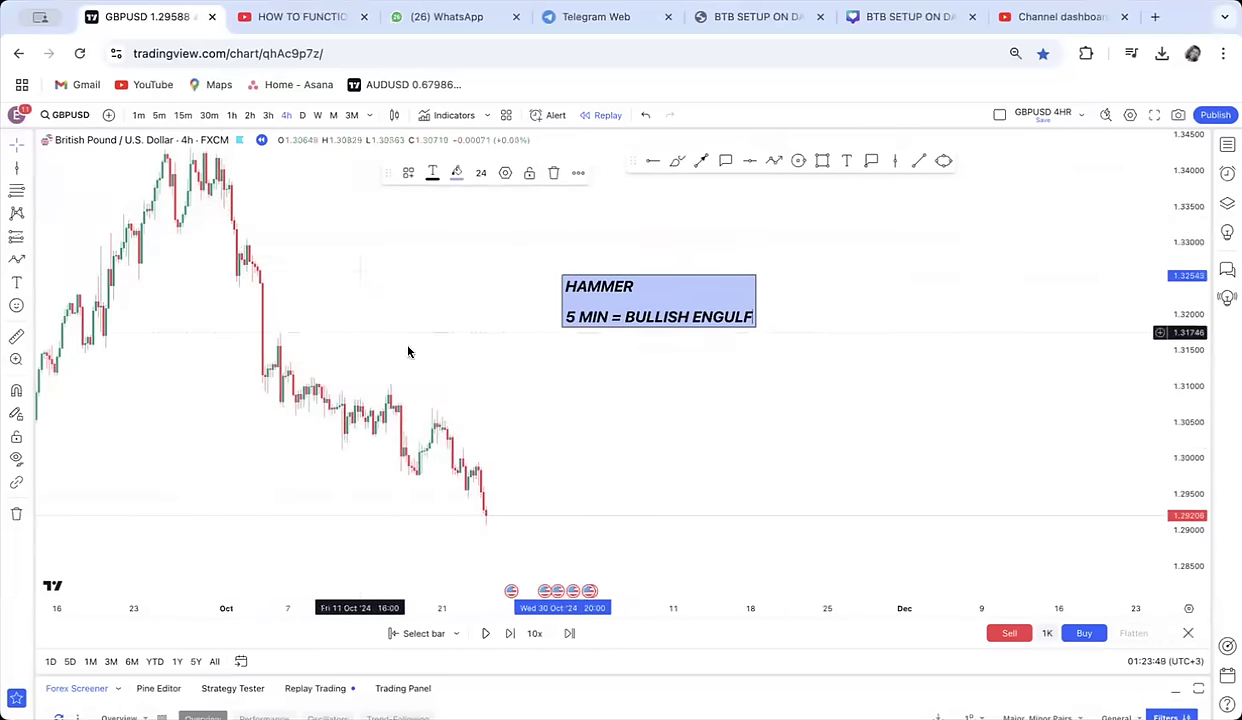
Label the 3 October 2024 candle near 1.311, at the foot of the long drop, with a "HAMMER" callout and circle it
left_click_drag(407, 352, 752, 362)
scroll(752, 362, "down", 1)
scroll(754, 362, "up", 6)
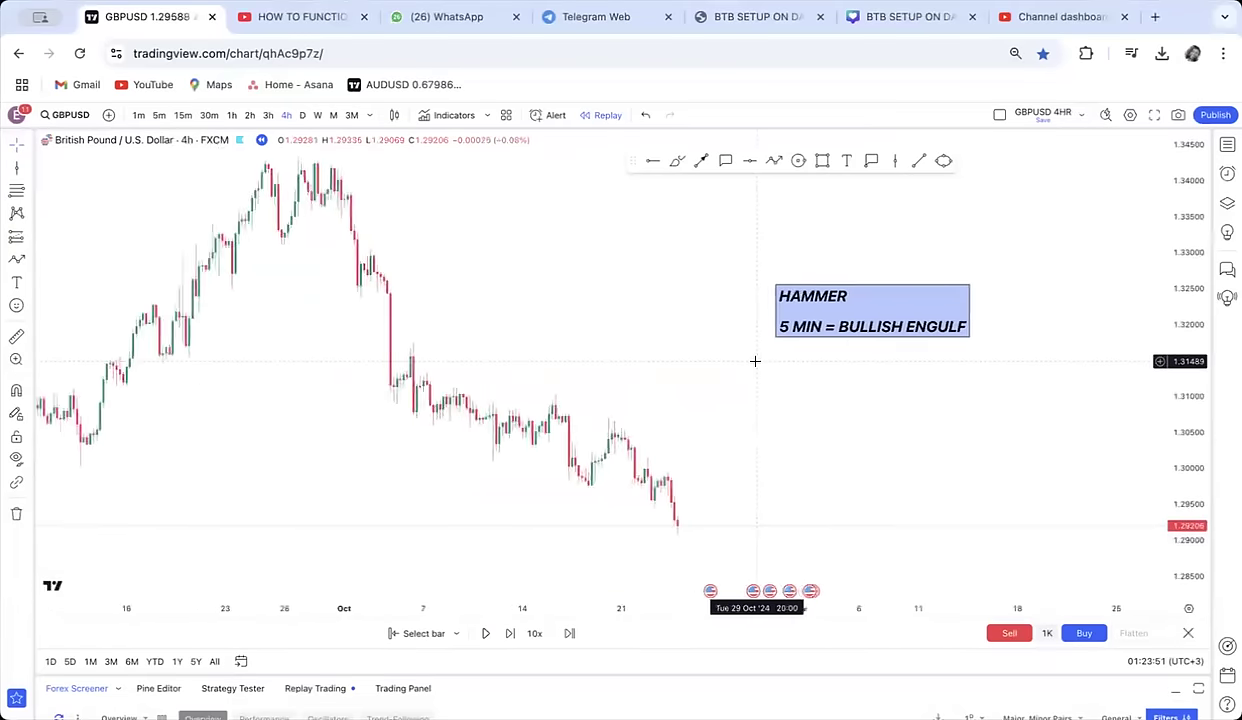
left_click_drag(560, 358, 844, 304)
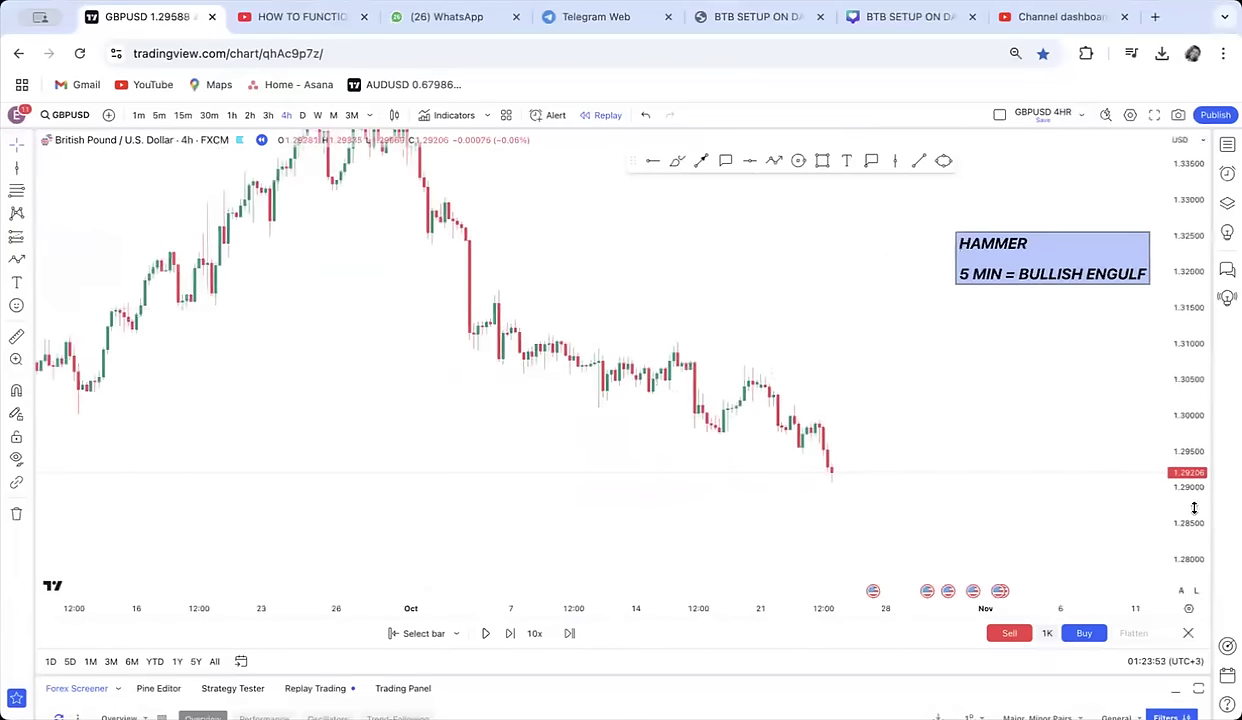
left_click_drag(1194, 508, 1167, 322)
left_click_drag(852, 308, 979, 388)
scroll(979, 388, "up", 3)
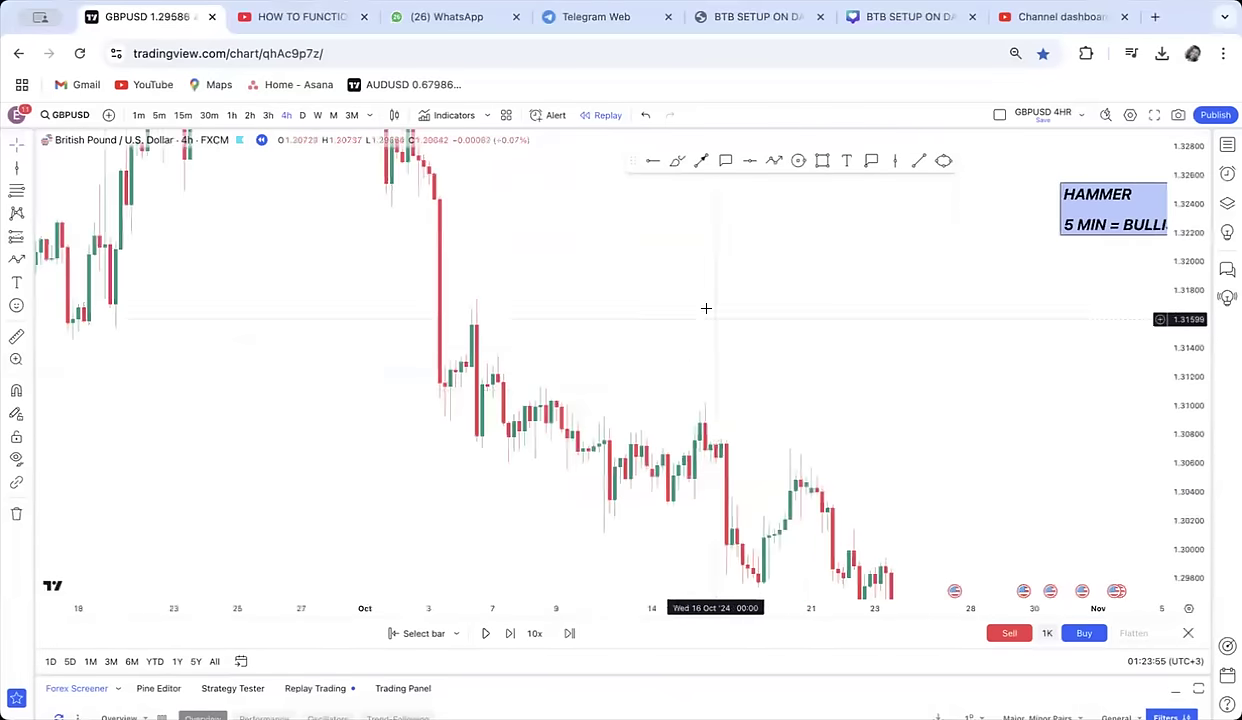
left_click_drag(706, 308, 807, 506)
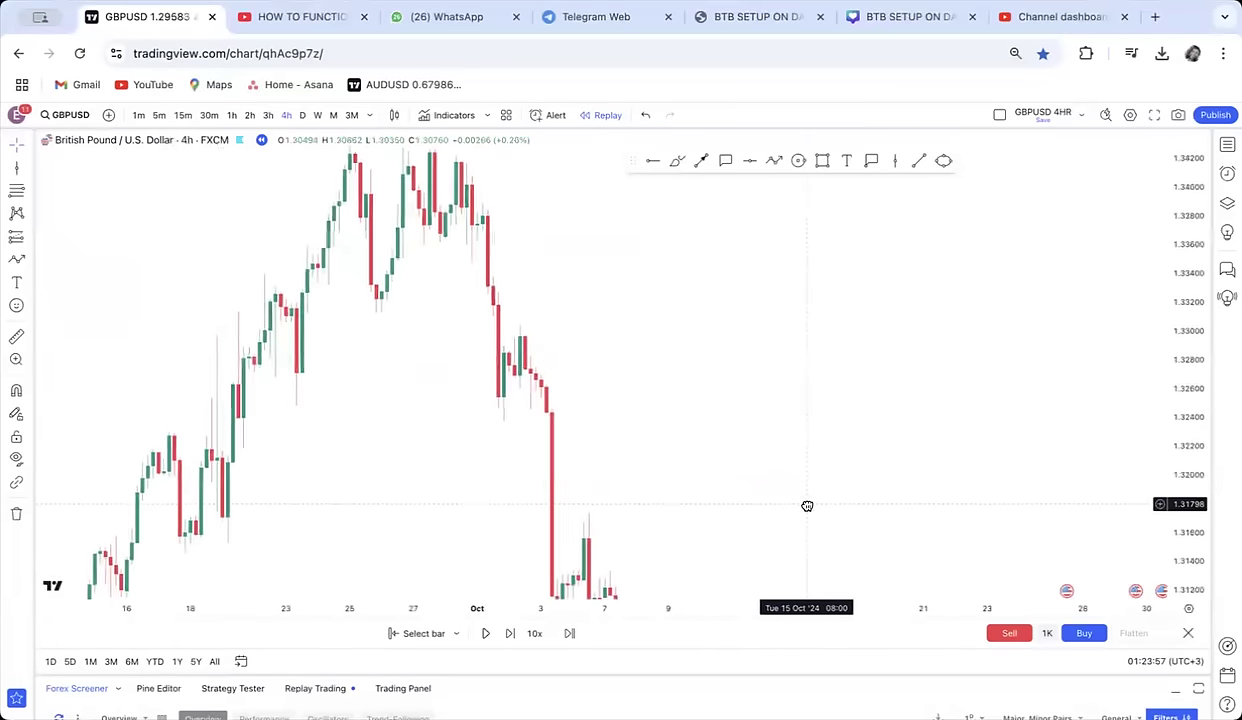
left_click_drag(697, 449, 687, 273)
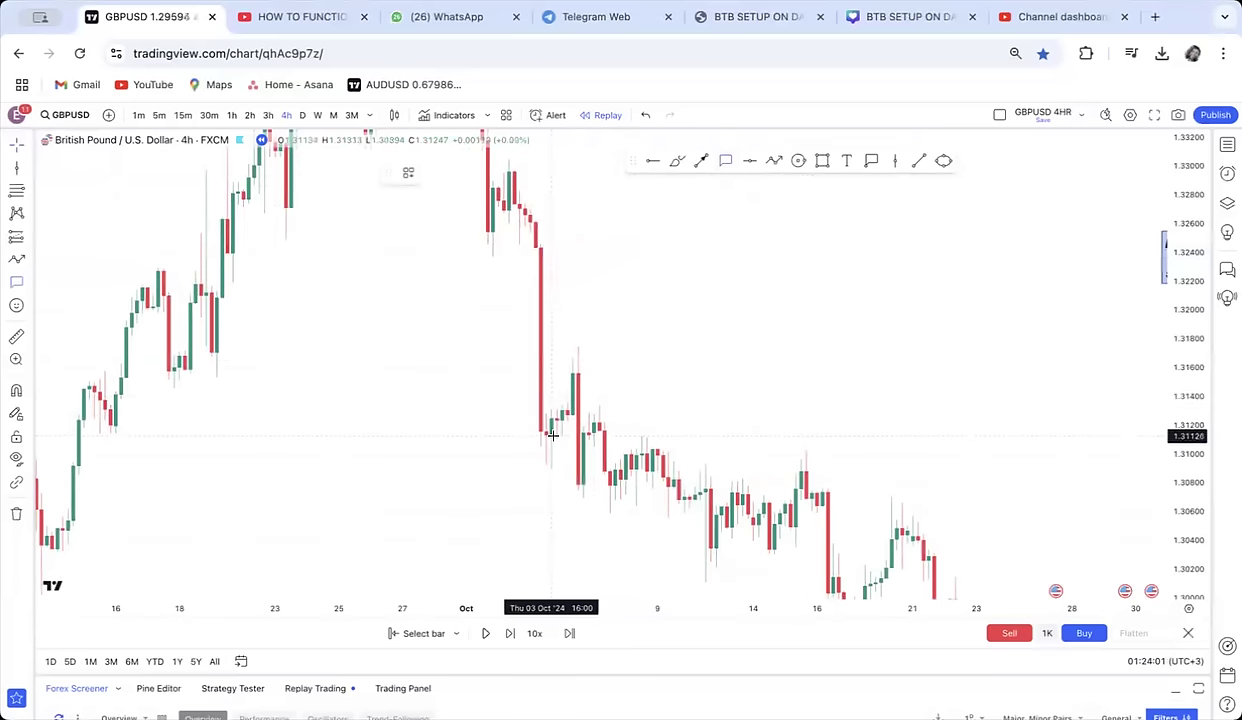
left_click_drag(551, 436, 472, 465)
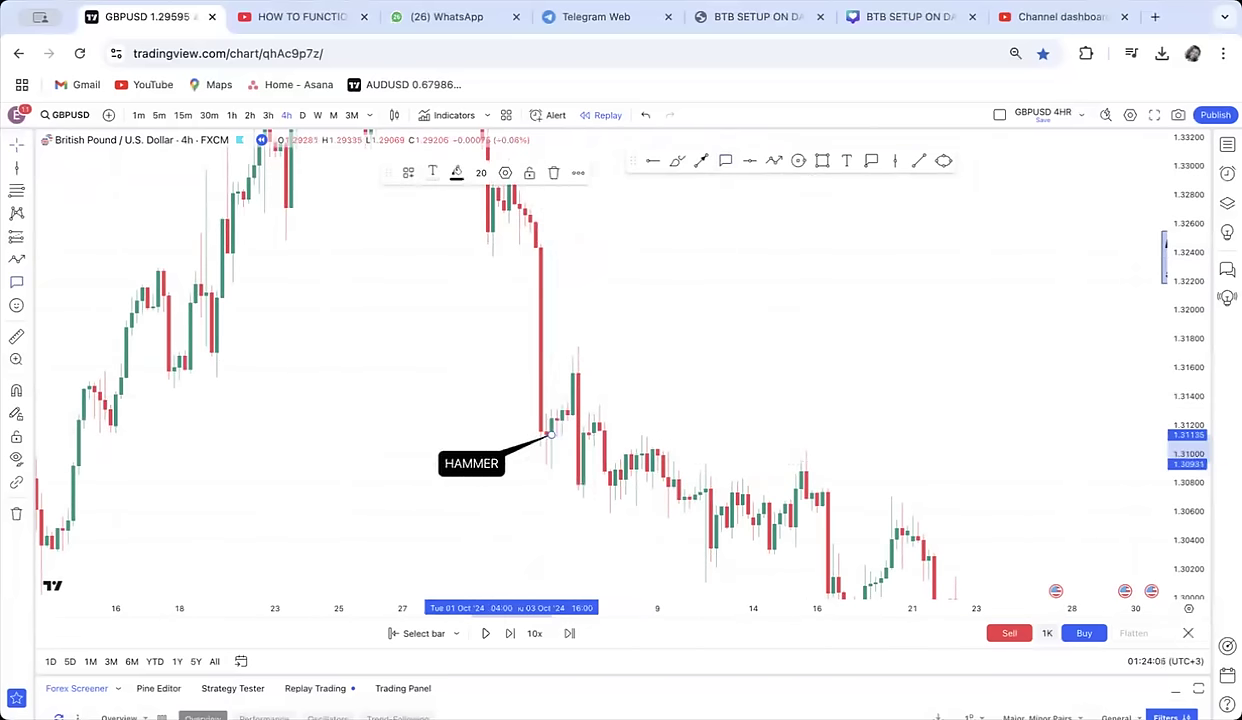
left_click(513, 410)
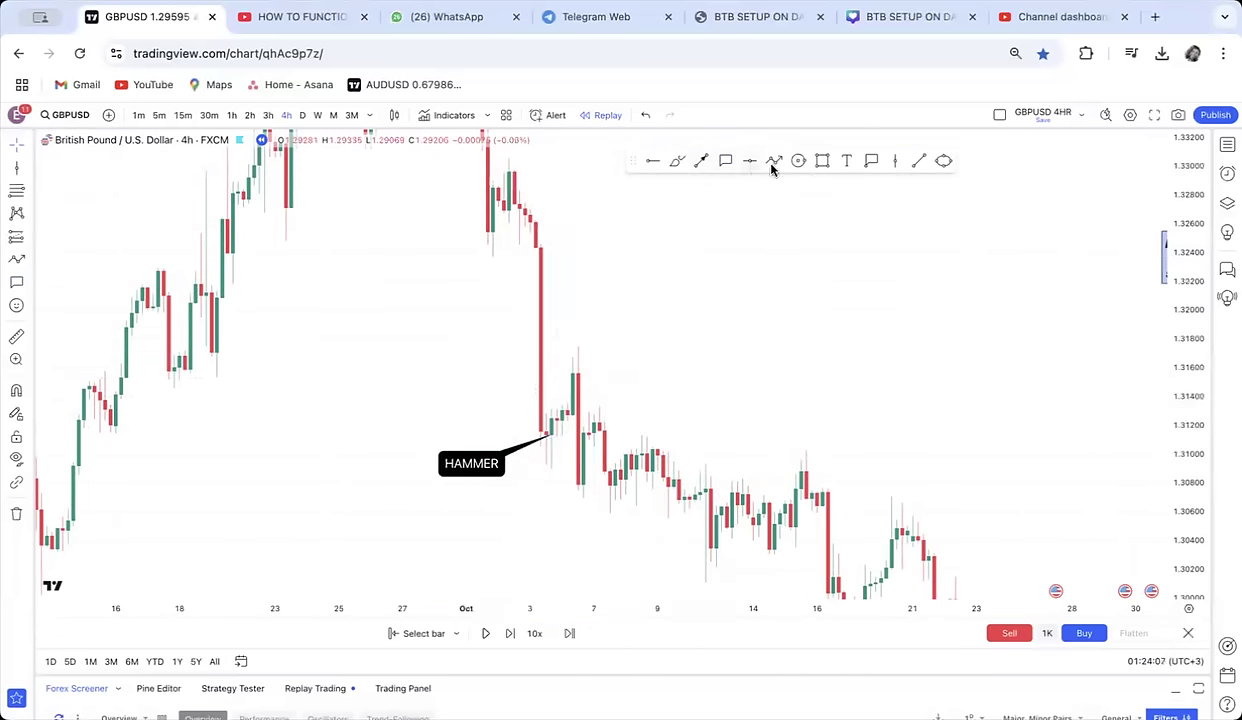
left_click(546, 423)
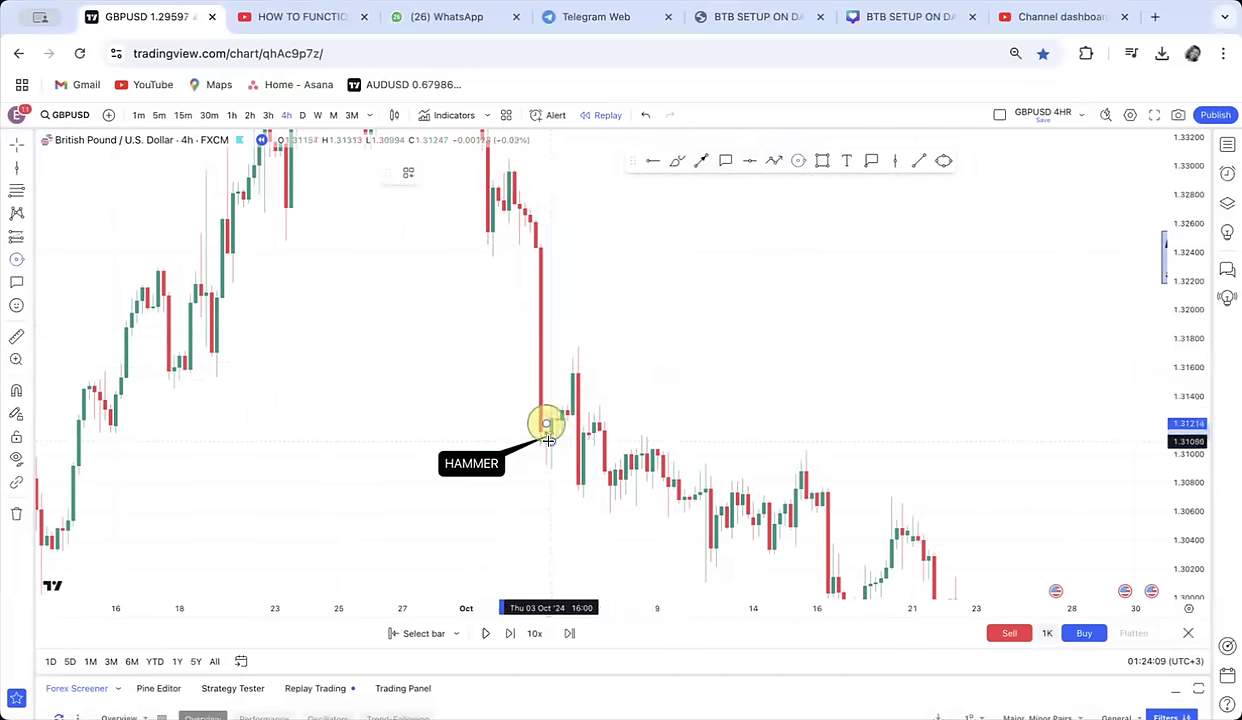
Circle the 7 October 2024 candle near 1.308 and label it with a "HAMMER" callout
left_click_drag(682, 386, 644, 274)
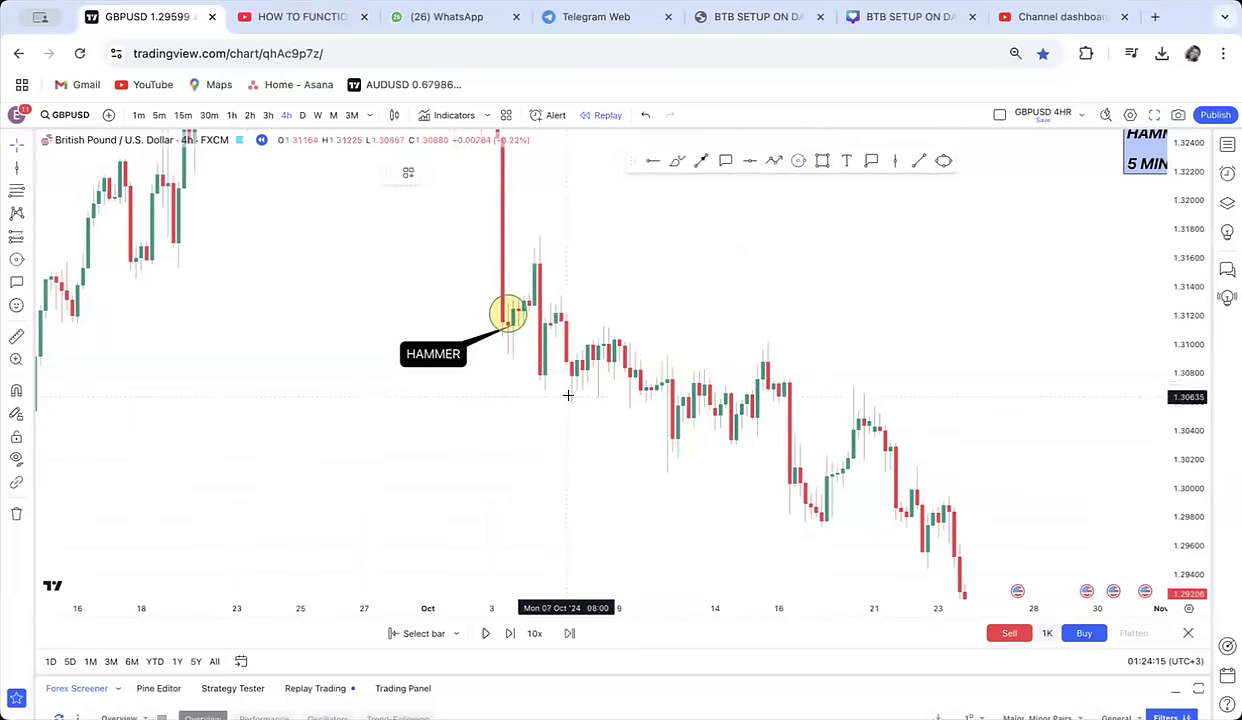
left_click_drag(571, 376, 587, 383)
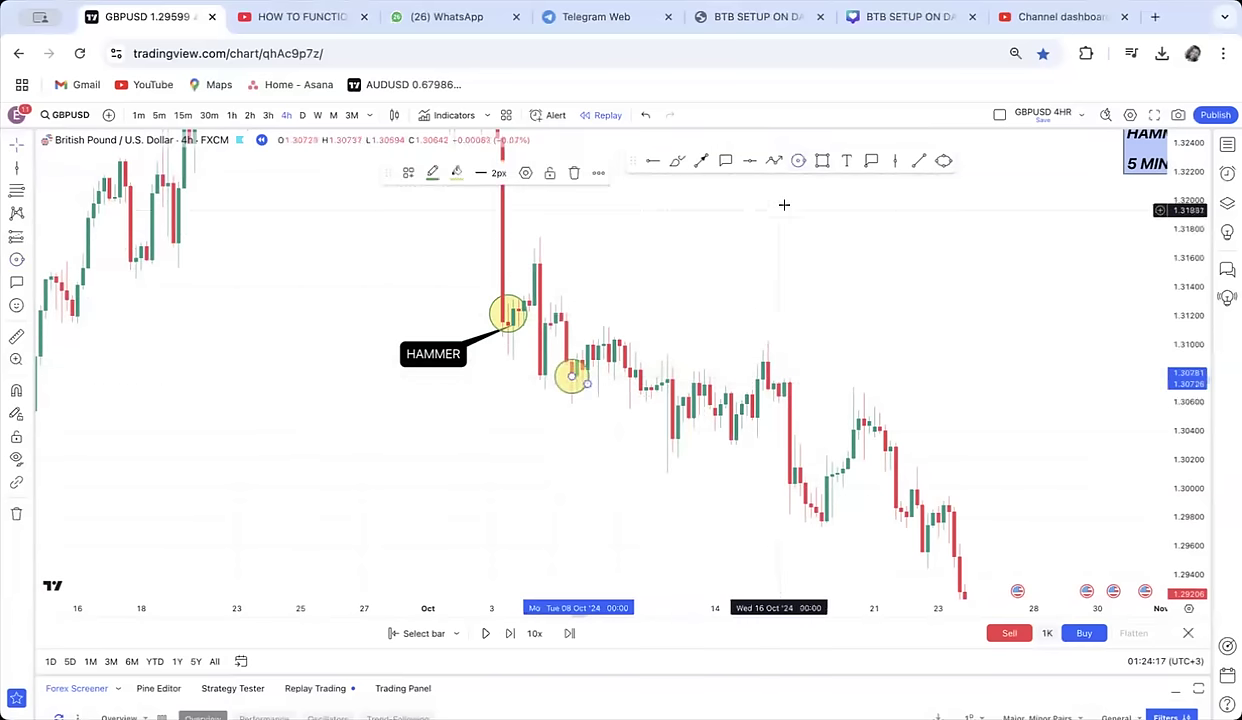
left_click(701, 161)
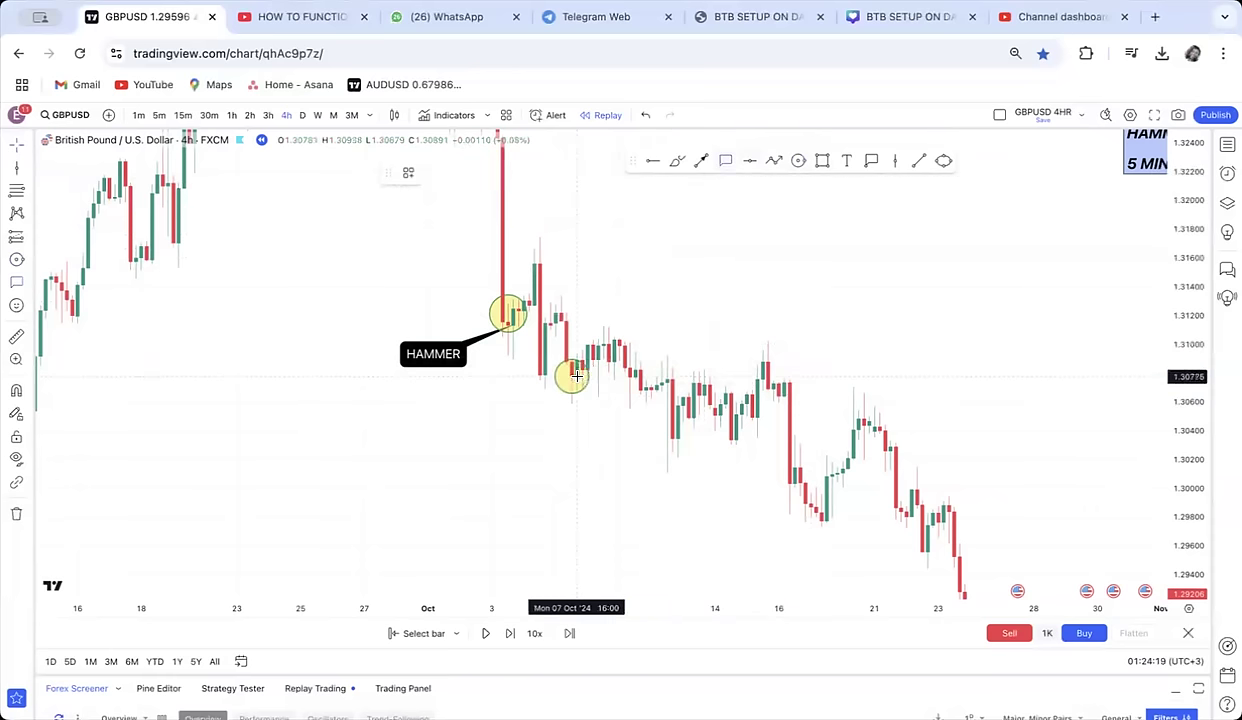
left_click_drag(572, 377, 508, 440)
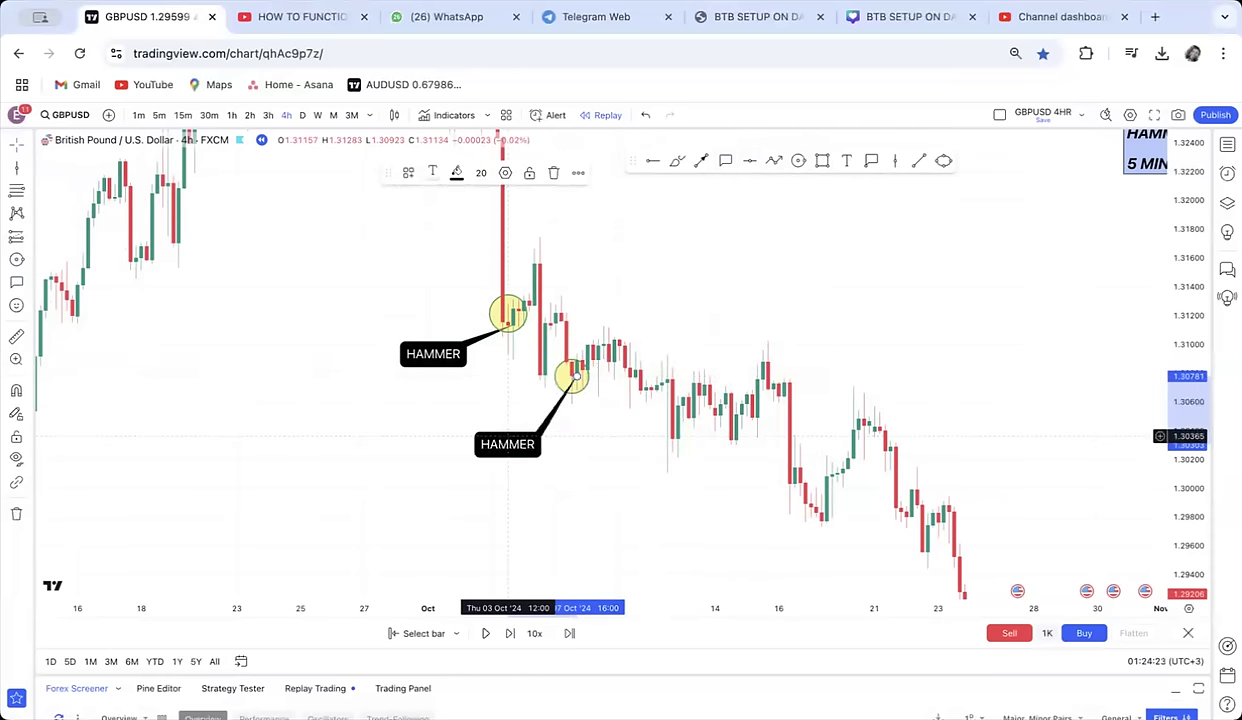
left_click(610, 521)
Circle the 21 October 2024 candle near 1.298 and label it with a "HAMMER" callout
left_click_drag(610, 521, 502, 401)
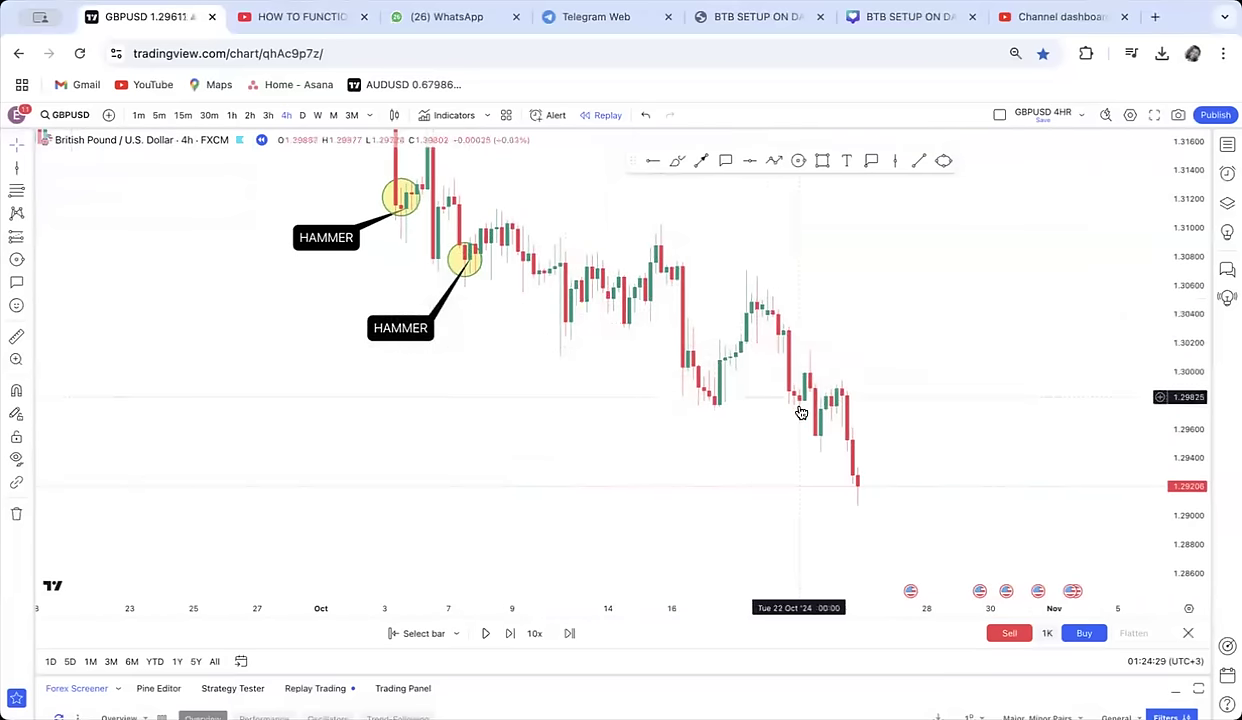
left_click_drag(801, 410, 686, 368)
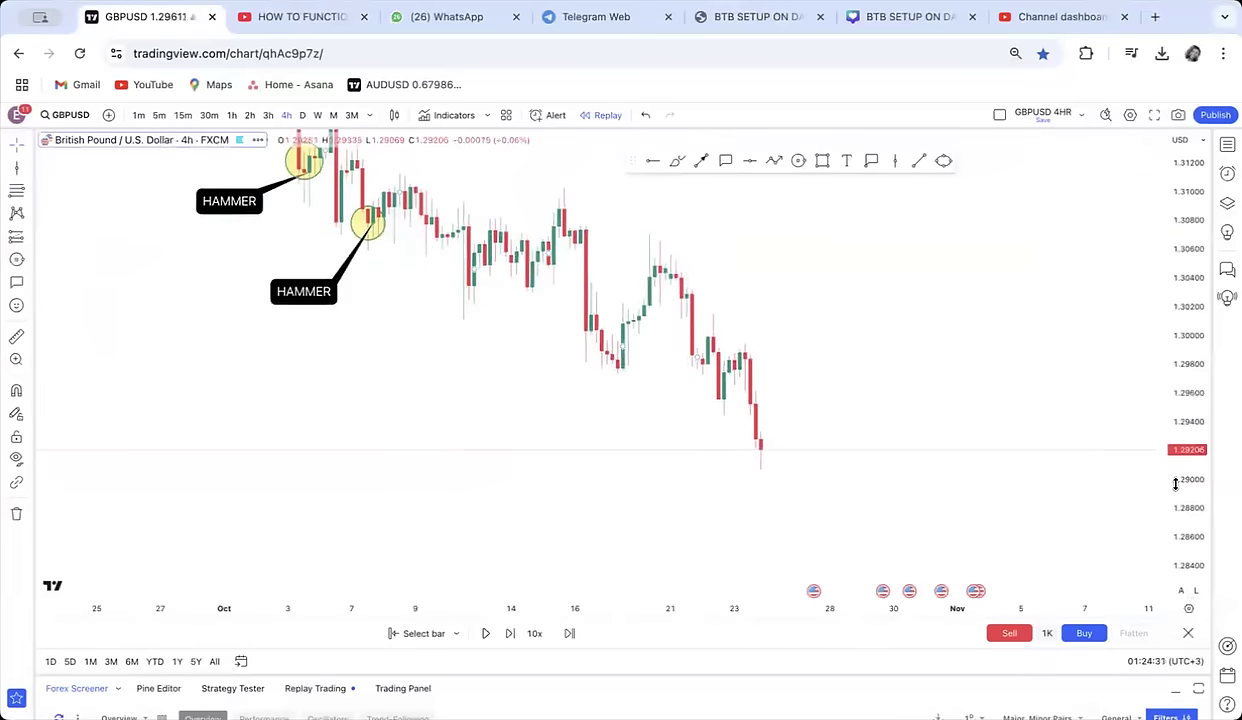
left_click_drag(1176, 484, 1174, 385)
scroll(1040, 400, "up", 3)
left_click_drag(856, 386, 894, 345)
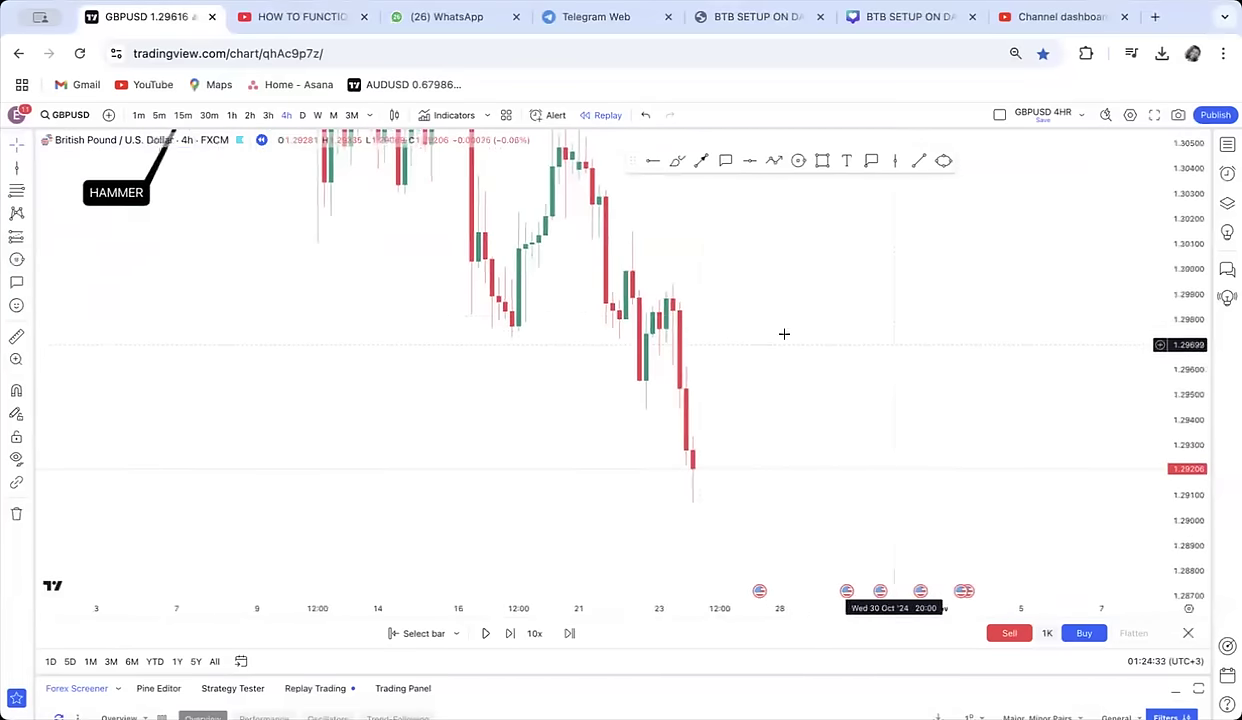
left_click(618, 317)
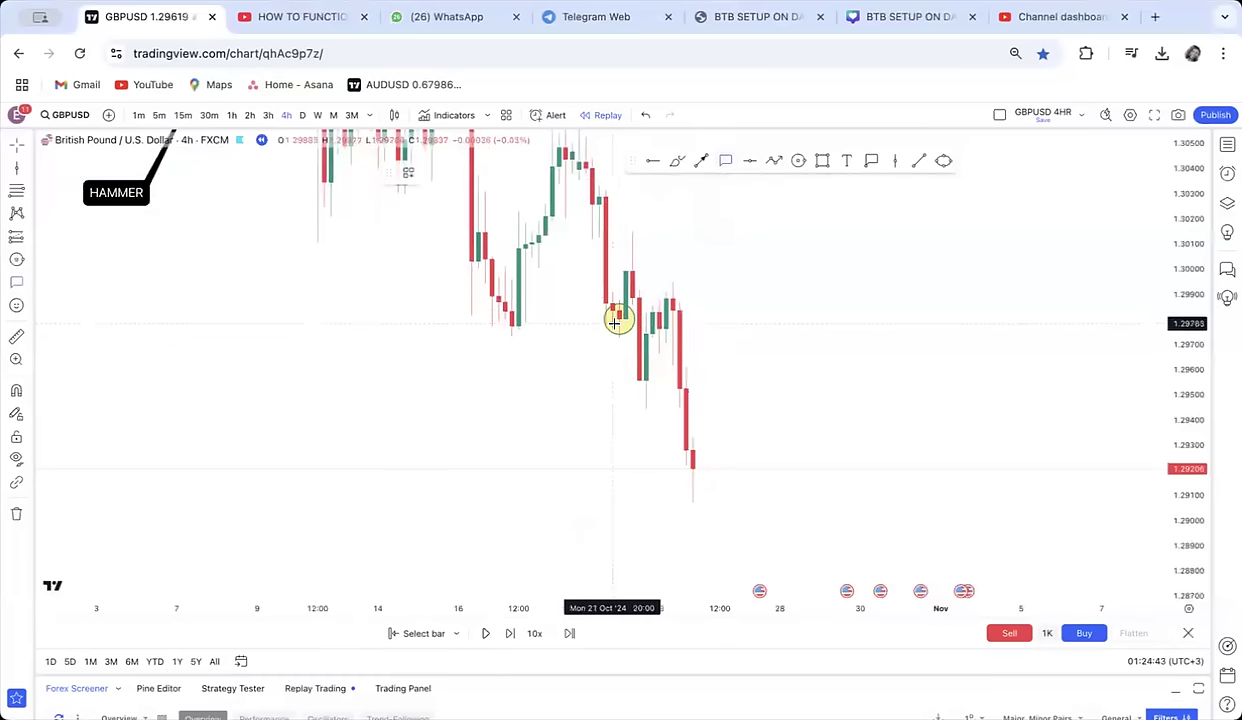
left_click_drag(614, 322, 531, 387)
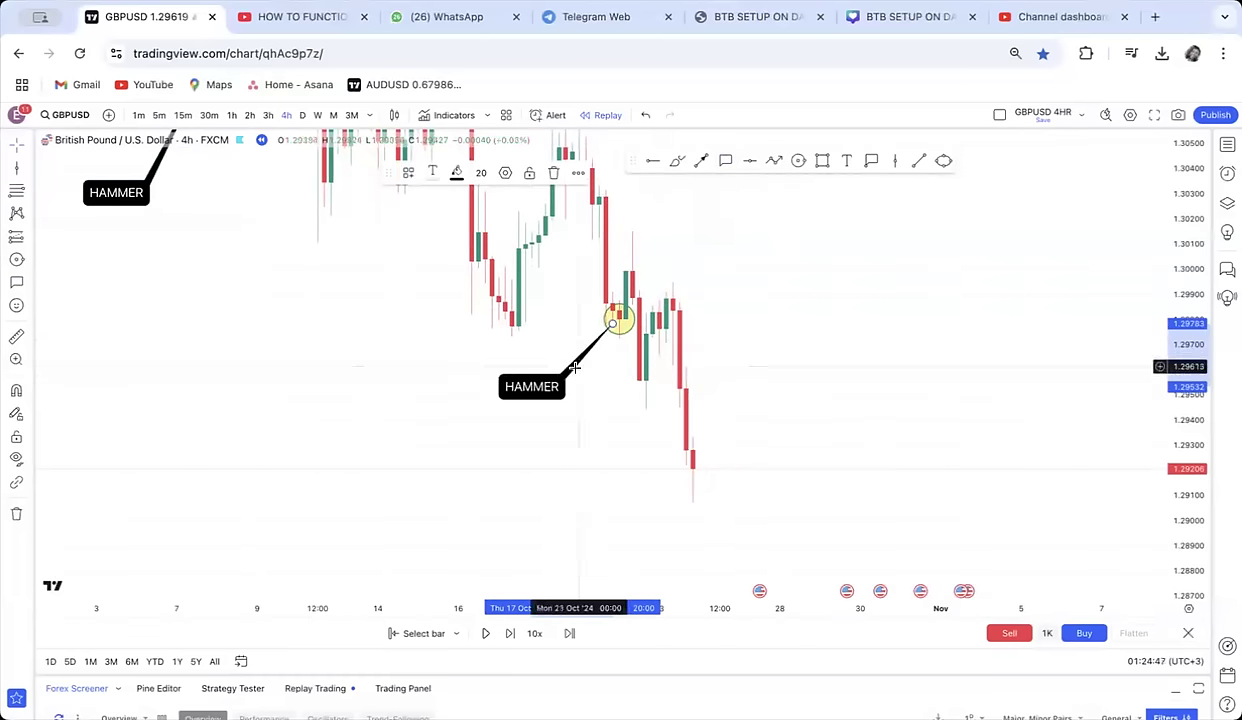
left_click_drag(771, 435, 722, 371)
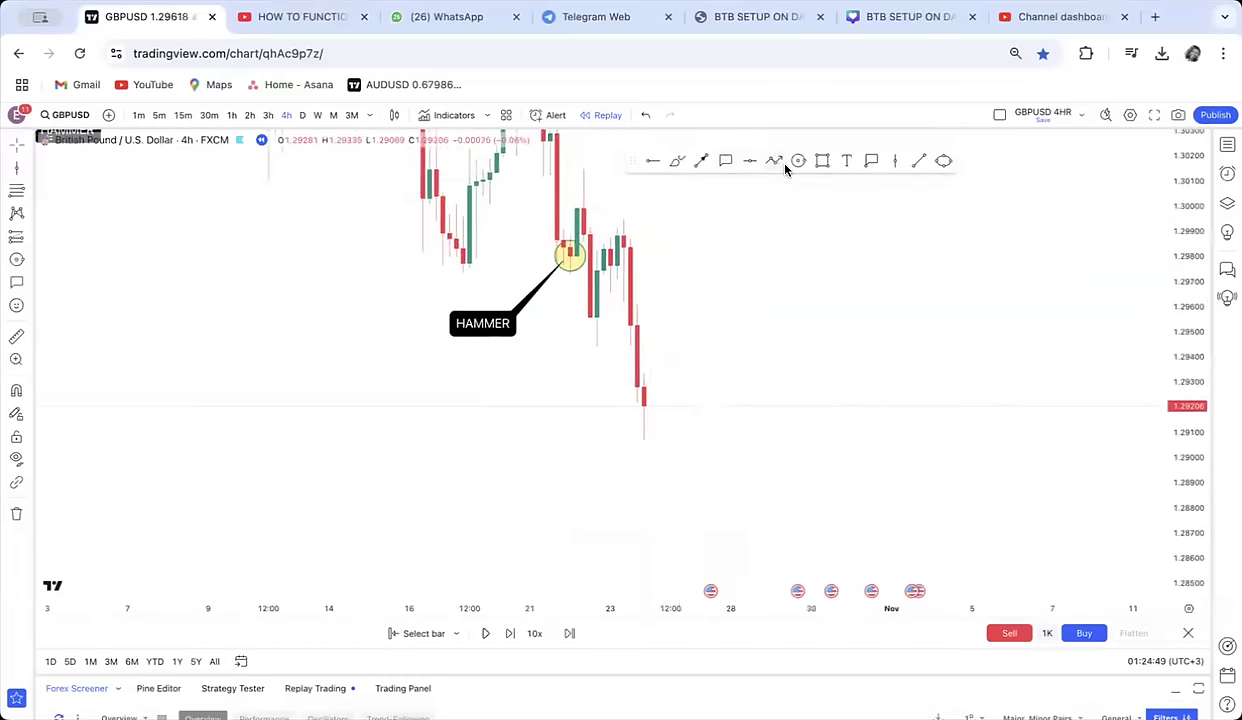
Circle the last candle near 1.292, at the end of the drop, and label it with a "HAMMER" callout
left_click(644, 402)
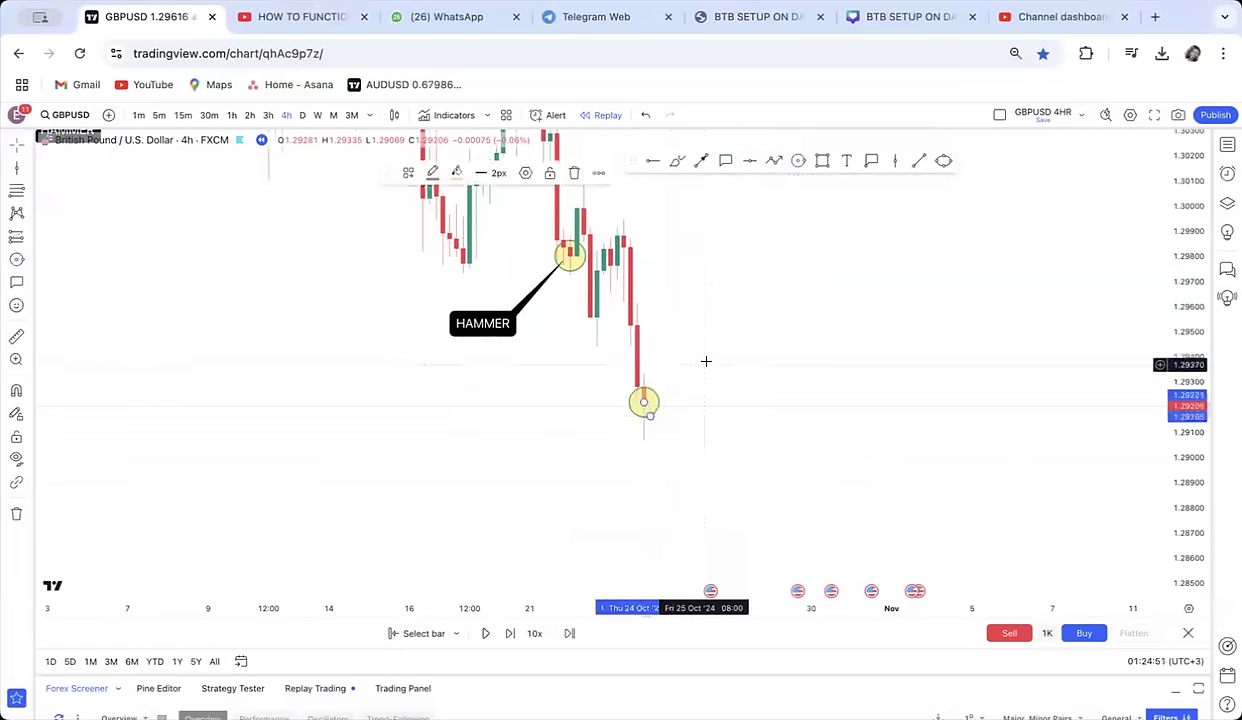
left_click(727, 161)
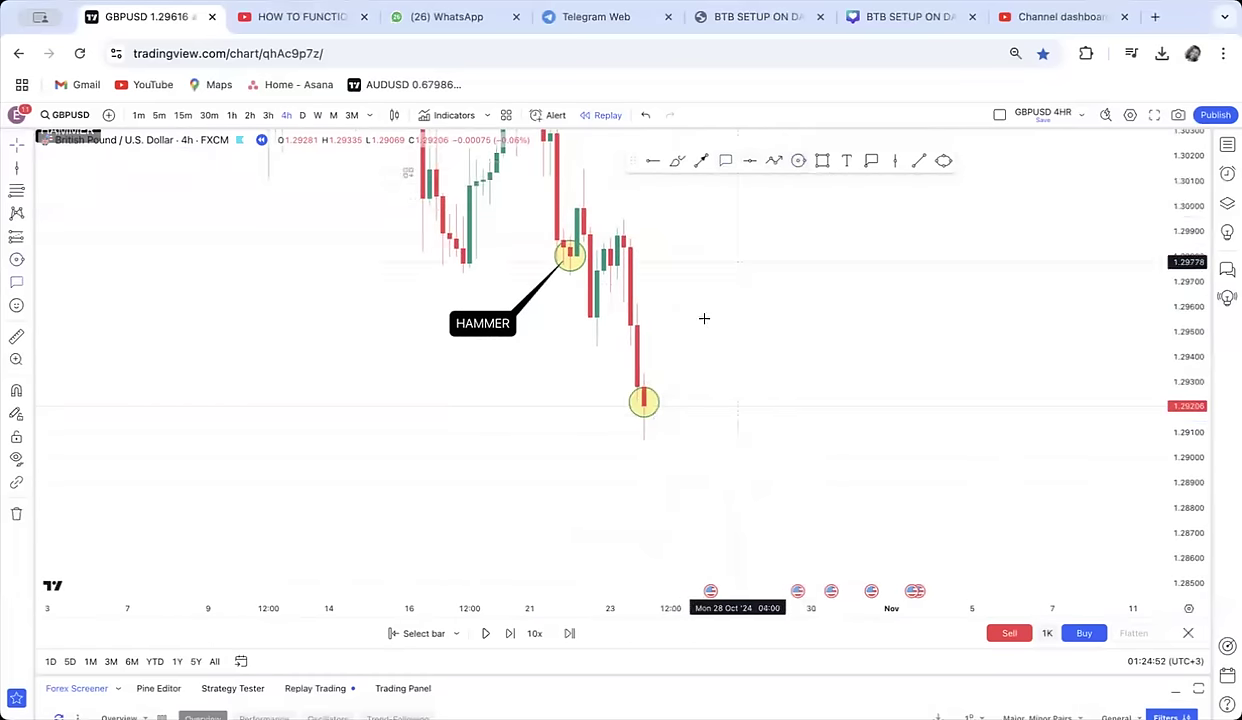
left_click(623, 411)
left_click(566, 458)
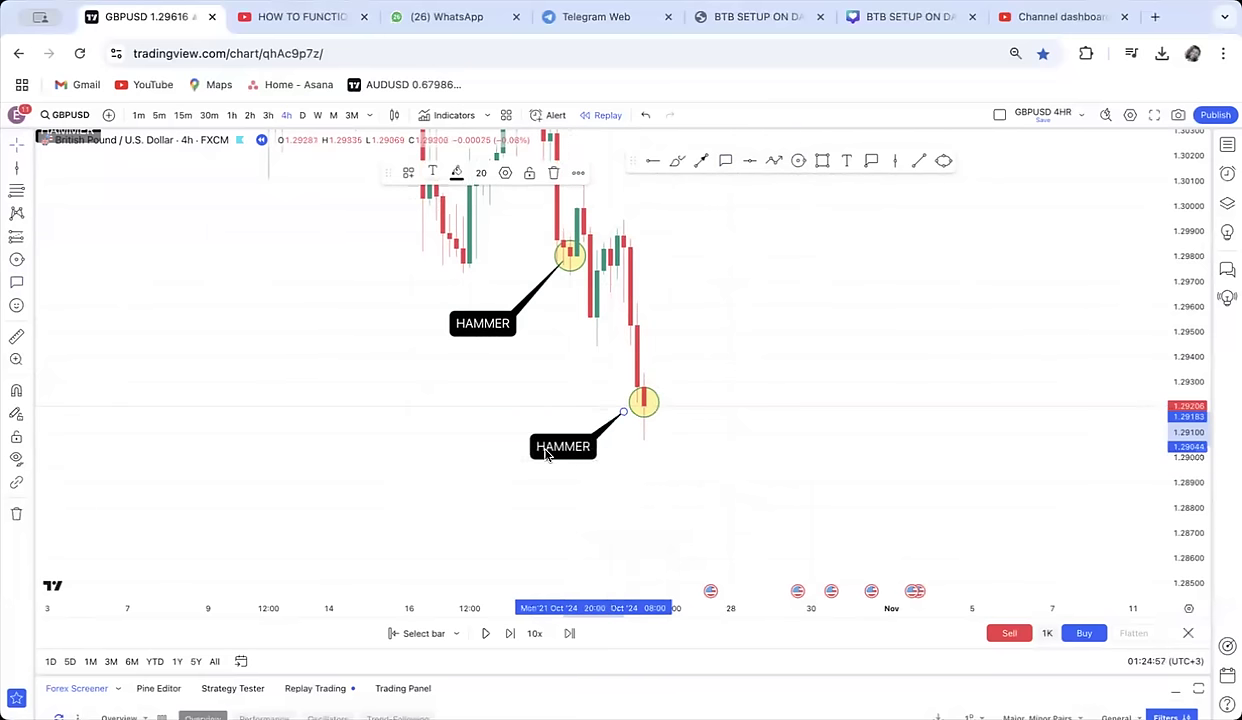
Draw a square candle body from about 1.3035 to 1.3009 in the empty space after the candles and fill it red at full opacity
left_click_drag(750, 355, 666, 485)
left_click_drag(684, 351, 682, 343)
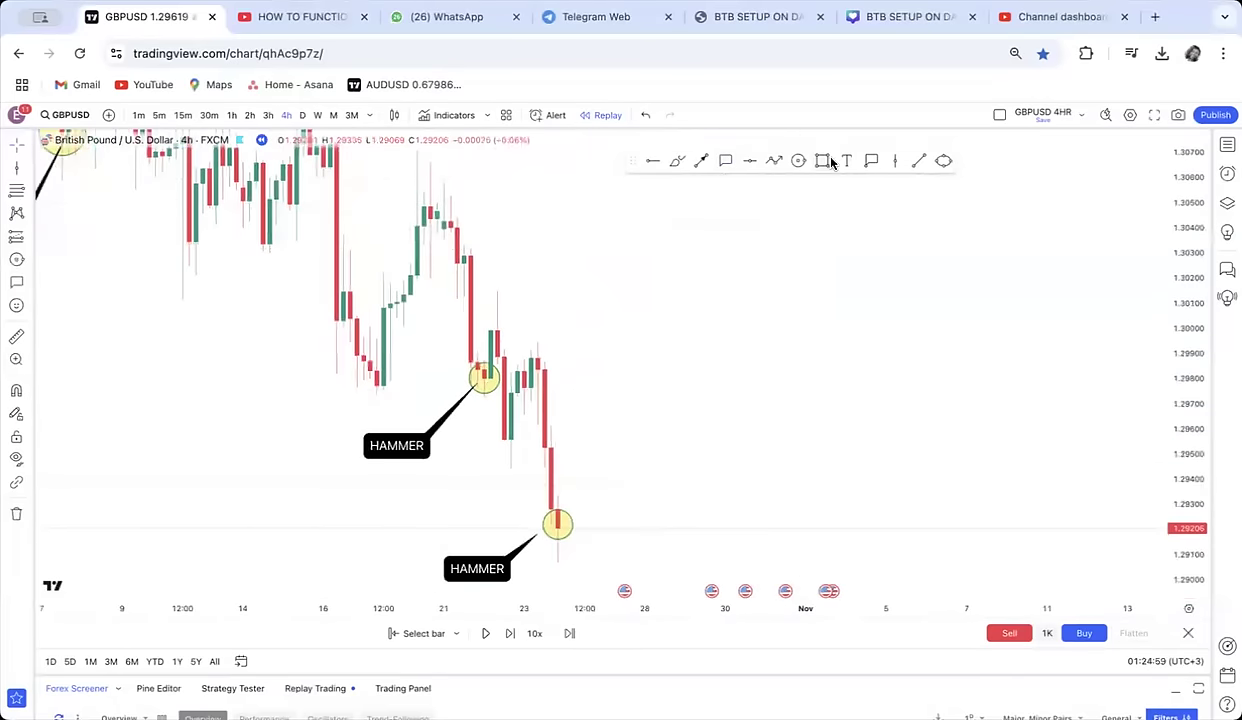
left_click(822, 161)
left_click(679, 239)
left_click(738, 306)
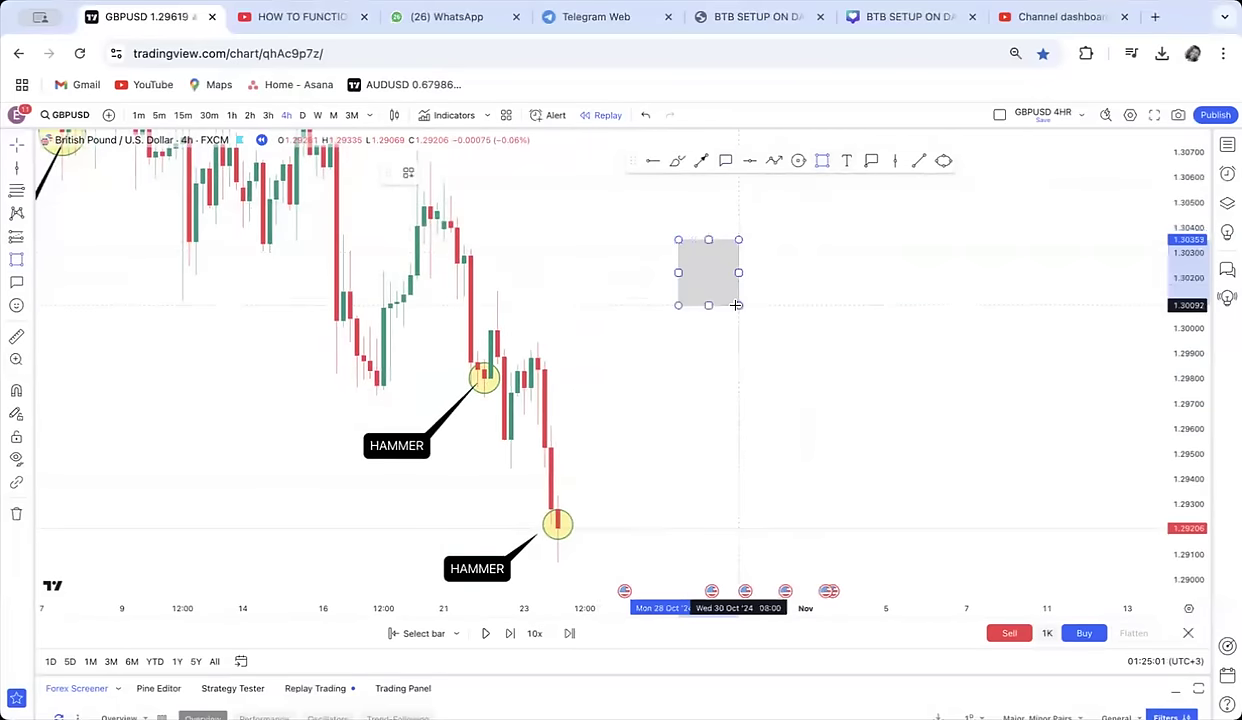
left_click(456, 173)
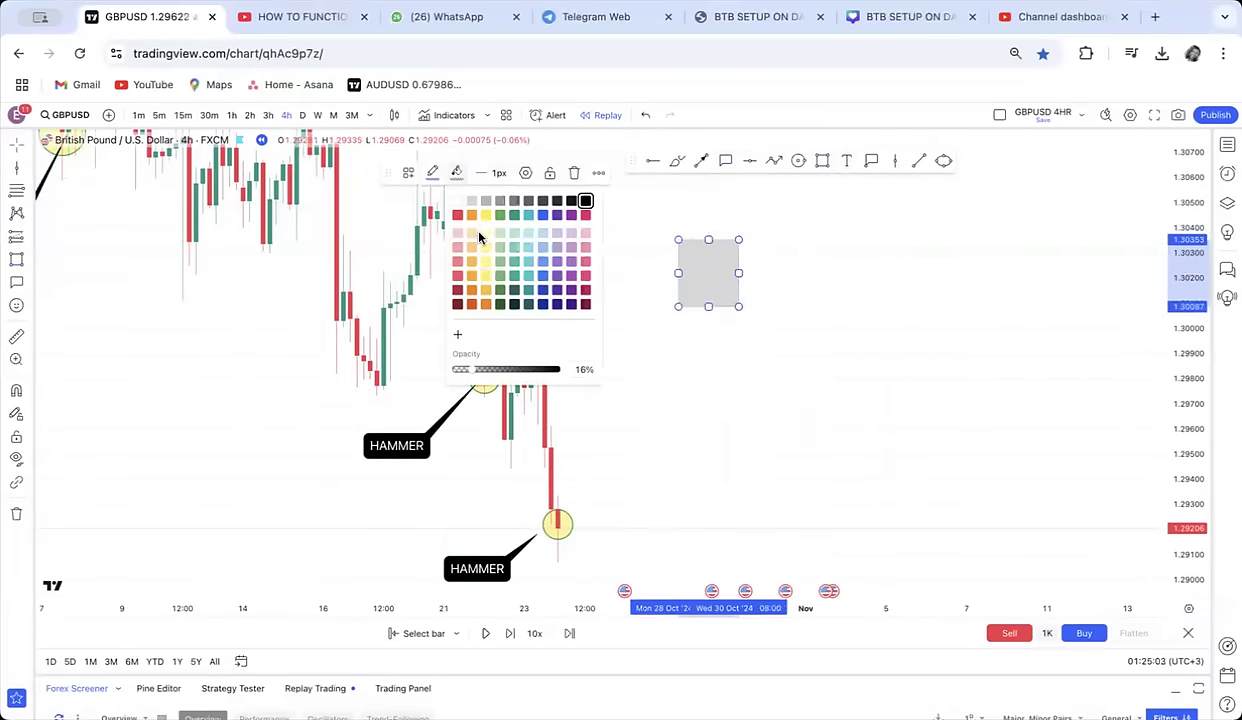
left_click_drag(476, 372, 561, 379)
left_click(458, 216)
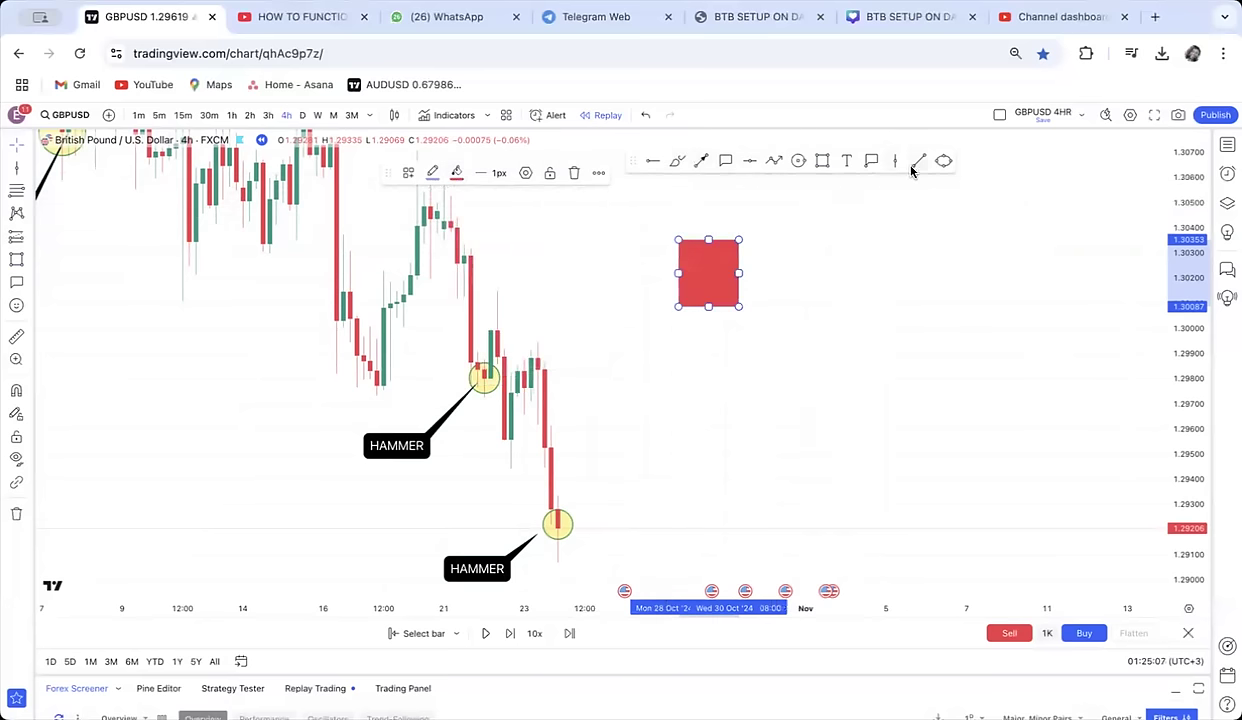
Give the red body a vertical red wick from about 1.3039 down to 1.2923, and widen the body slightly
key("Escape")
left_click_drag(713, 292, 711, 520)
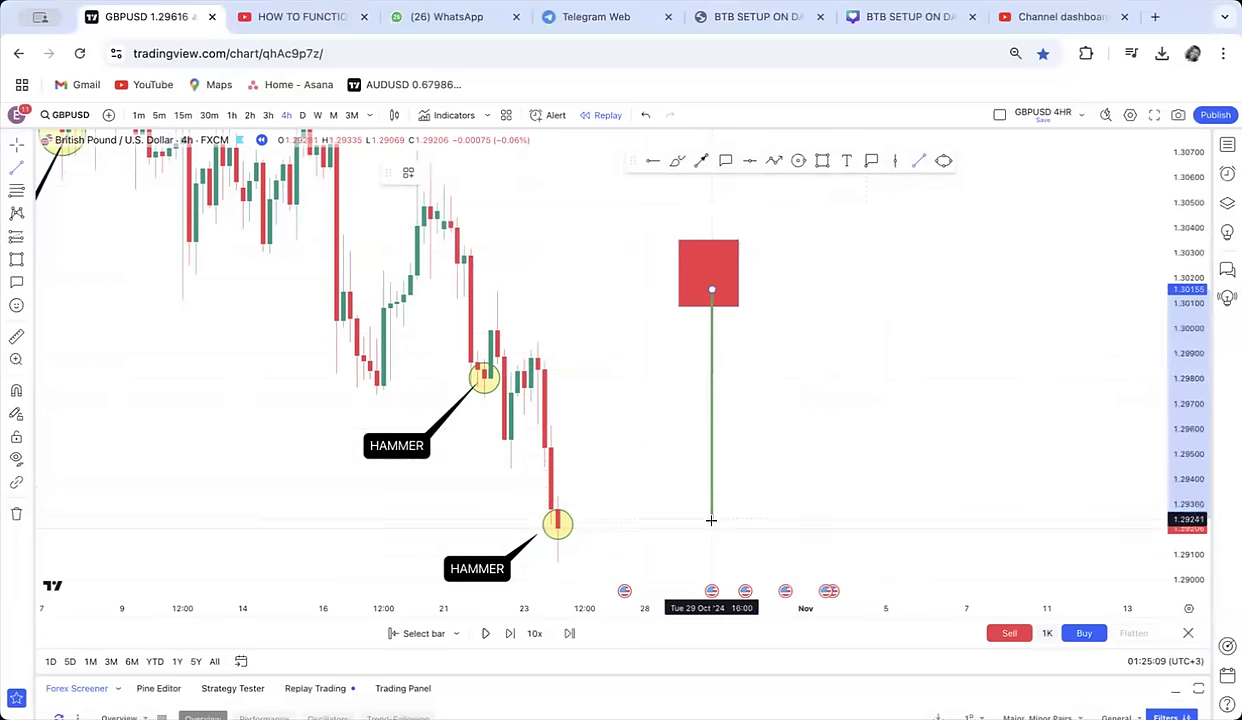
left_click(432, 172)
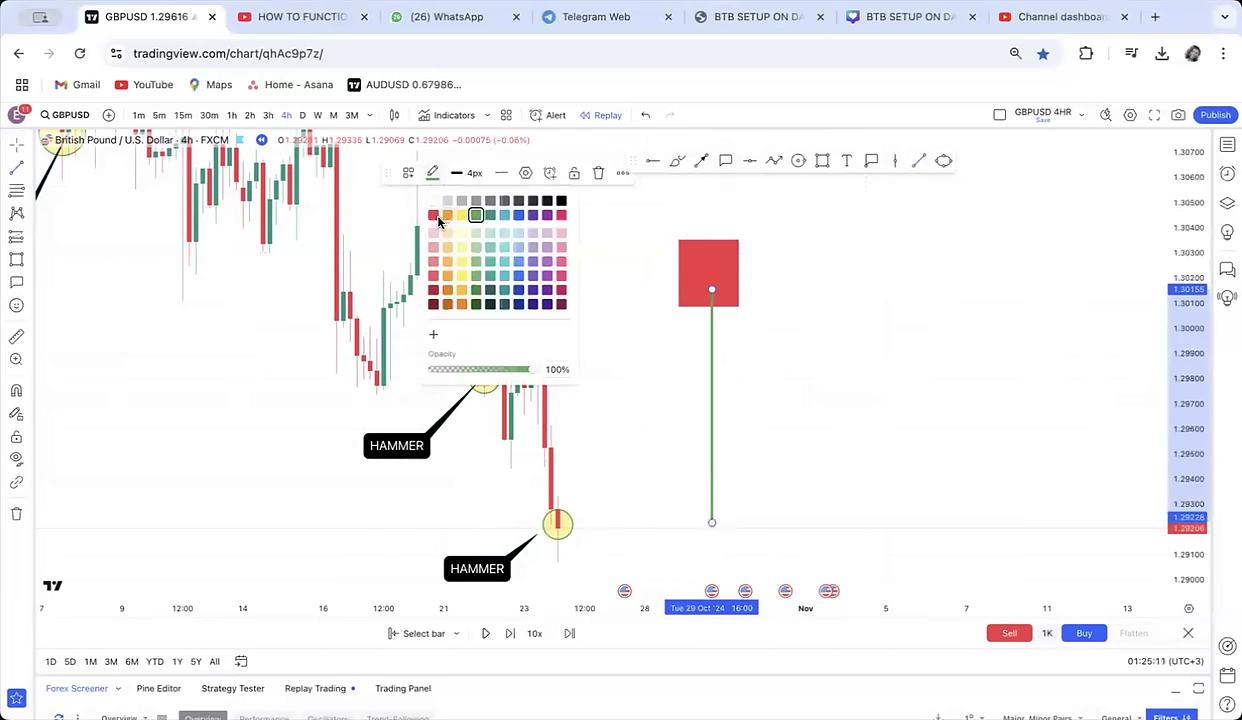
left_click(441, 230)
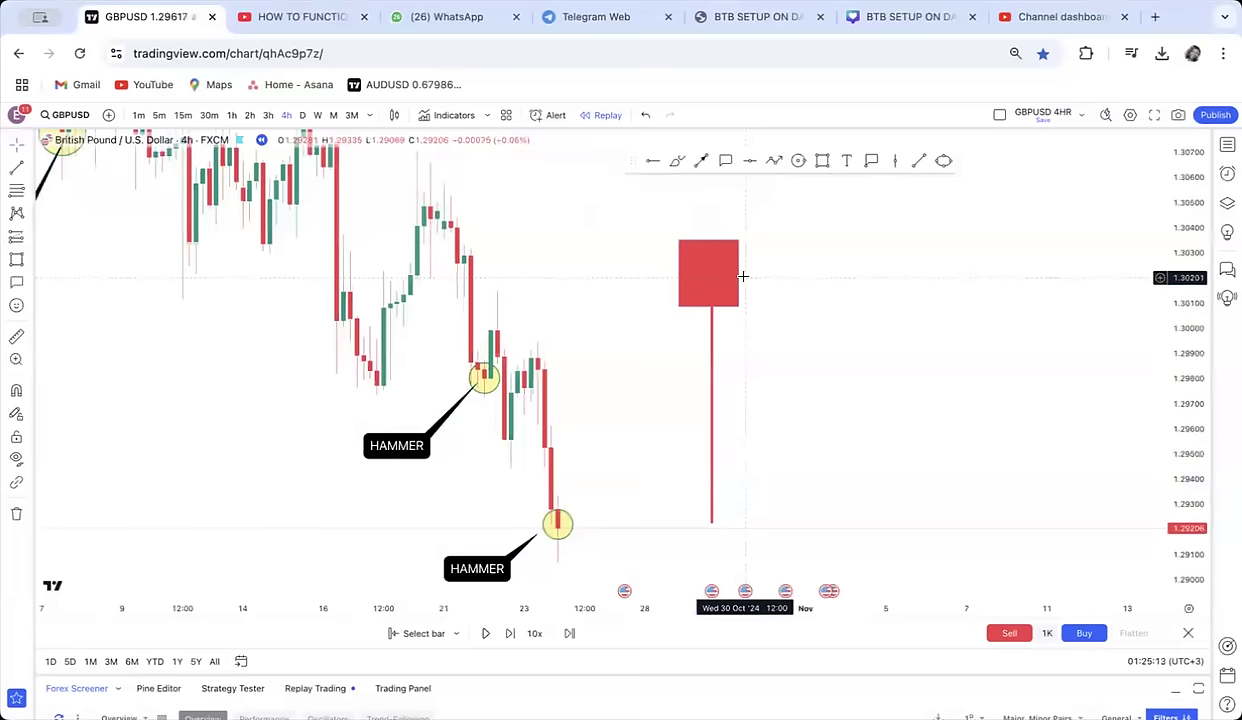
left_click(740, 274)
left_click_drag(740, 274, 712, 229)
left_click(803, 267)
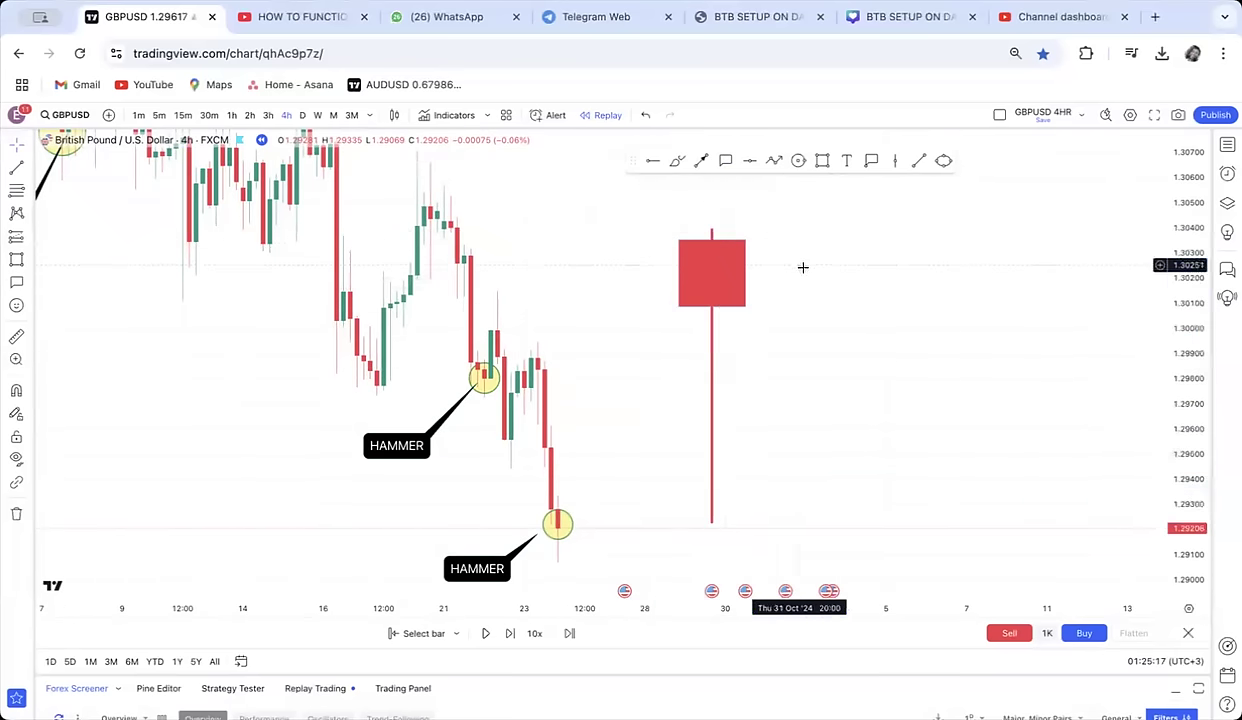
Draw a second candle body beside the red one, from about 1.3035 to 1.3008, and fill it green
left_click(821, 161)
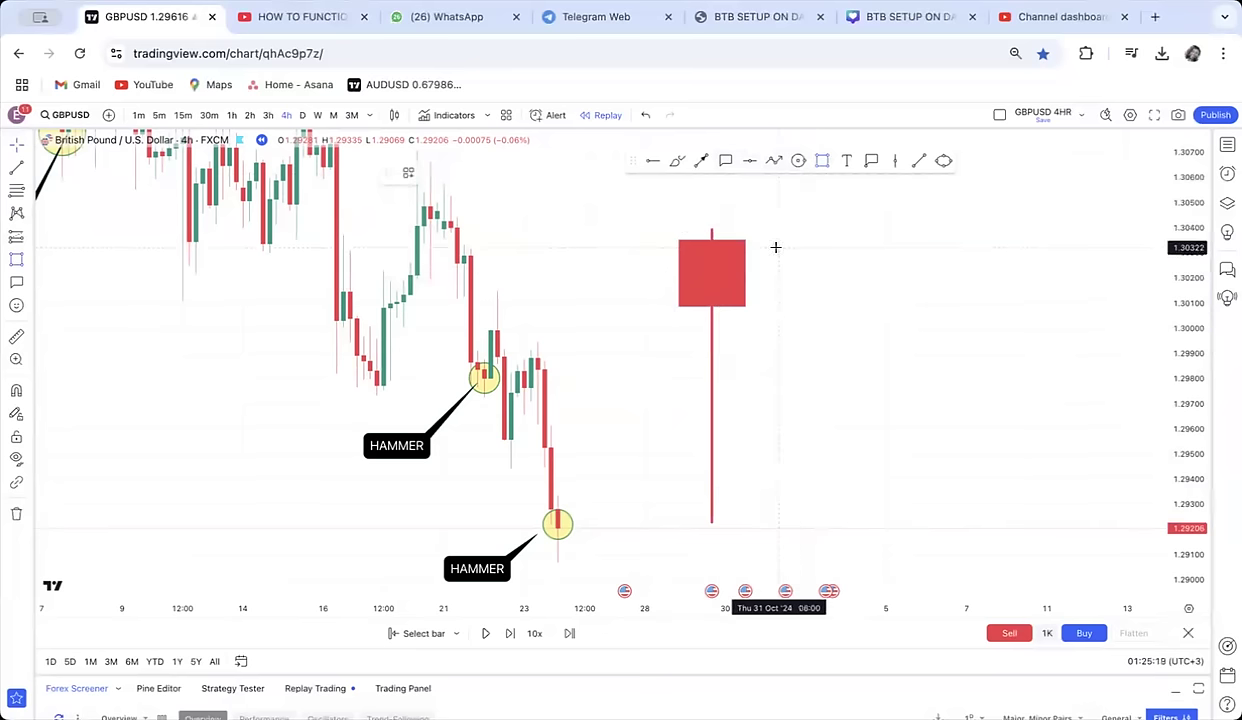
mouse_move(779, 240)
left_mouse_down()
mouse_move(845, 258)
mouse_move(852, 308)
left_mouse_up()
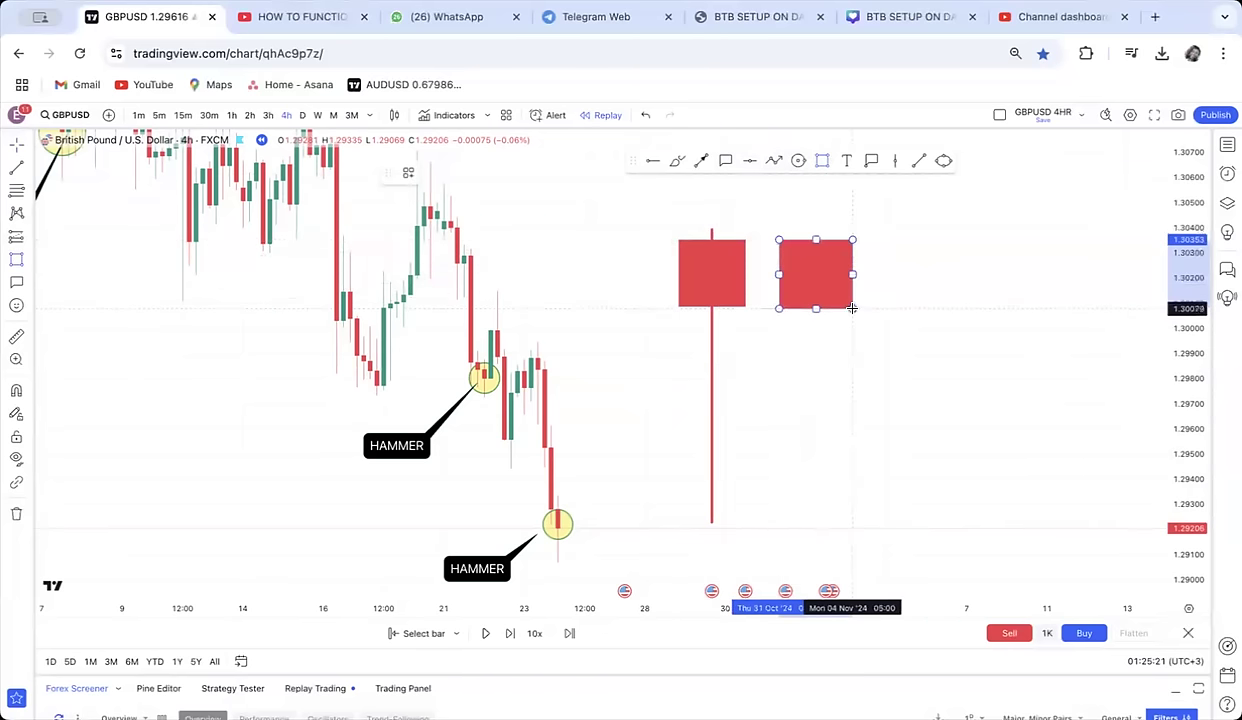
left_click(457, 174)
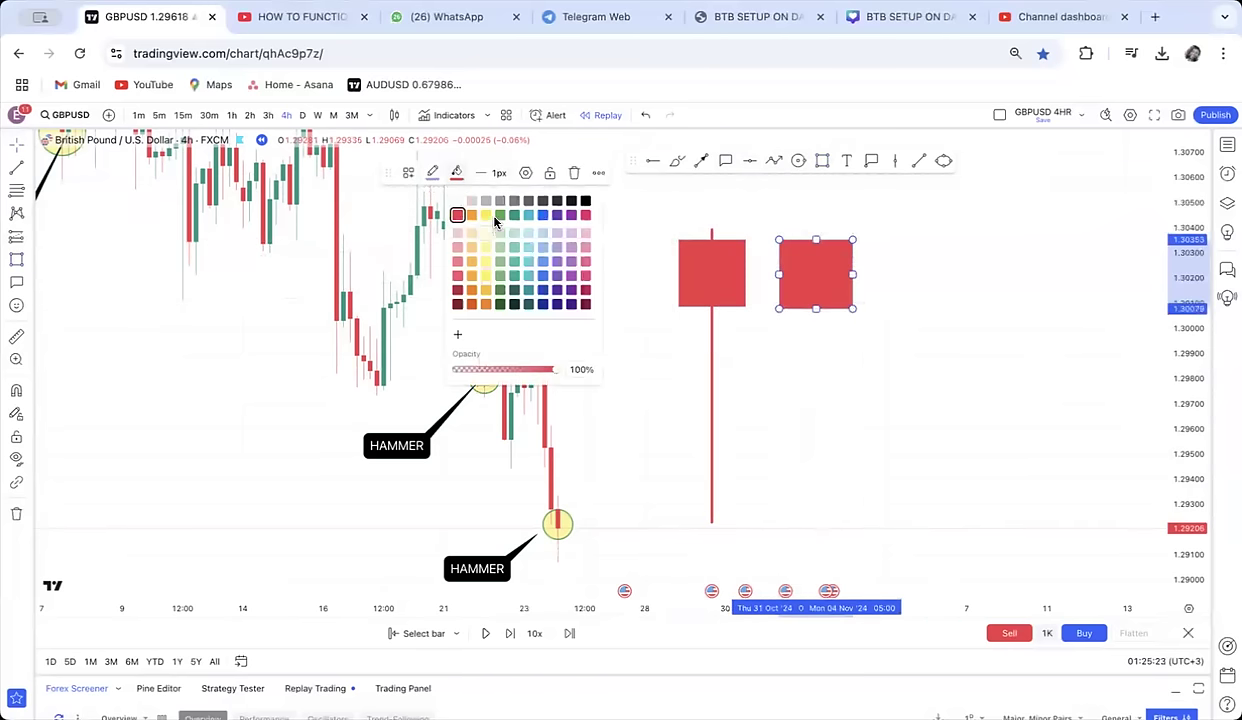
left_click(507, 216)
Add a green wick through the green body, running from about 1.3039 just above it down to 1.2923
left_click(905, 193)
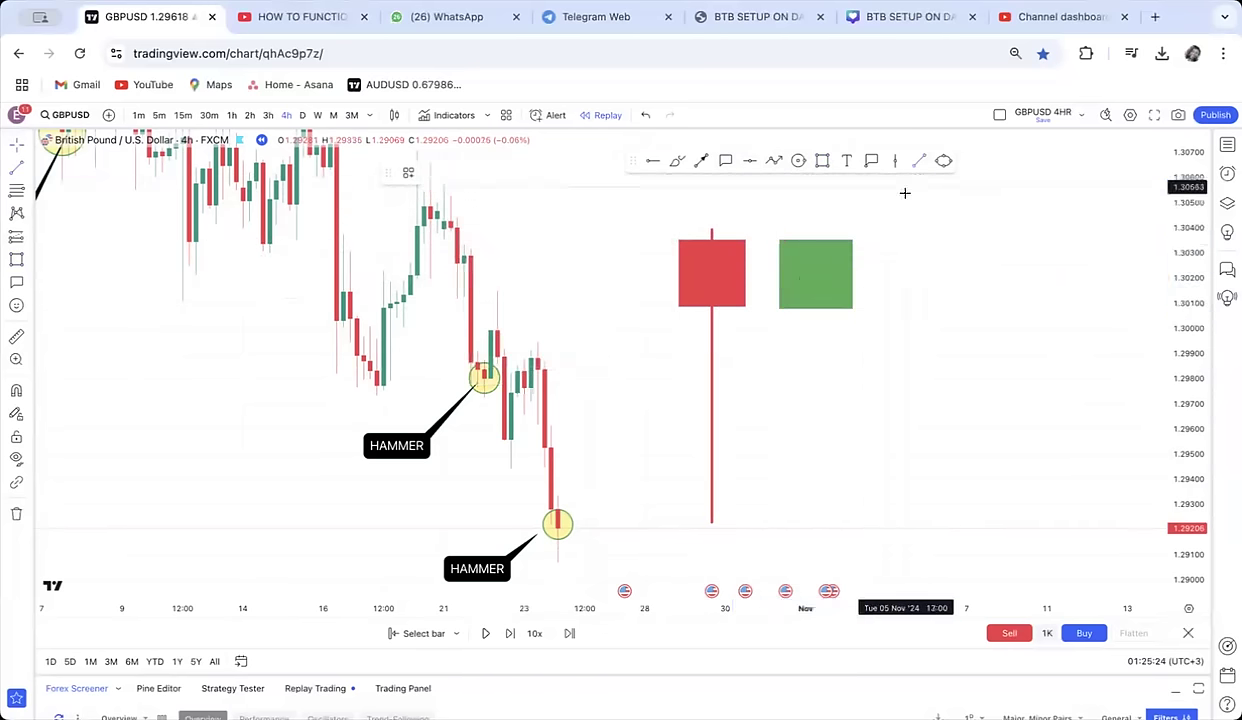
left_click(812, 257)
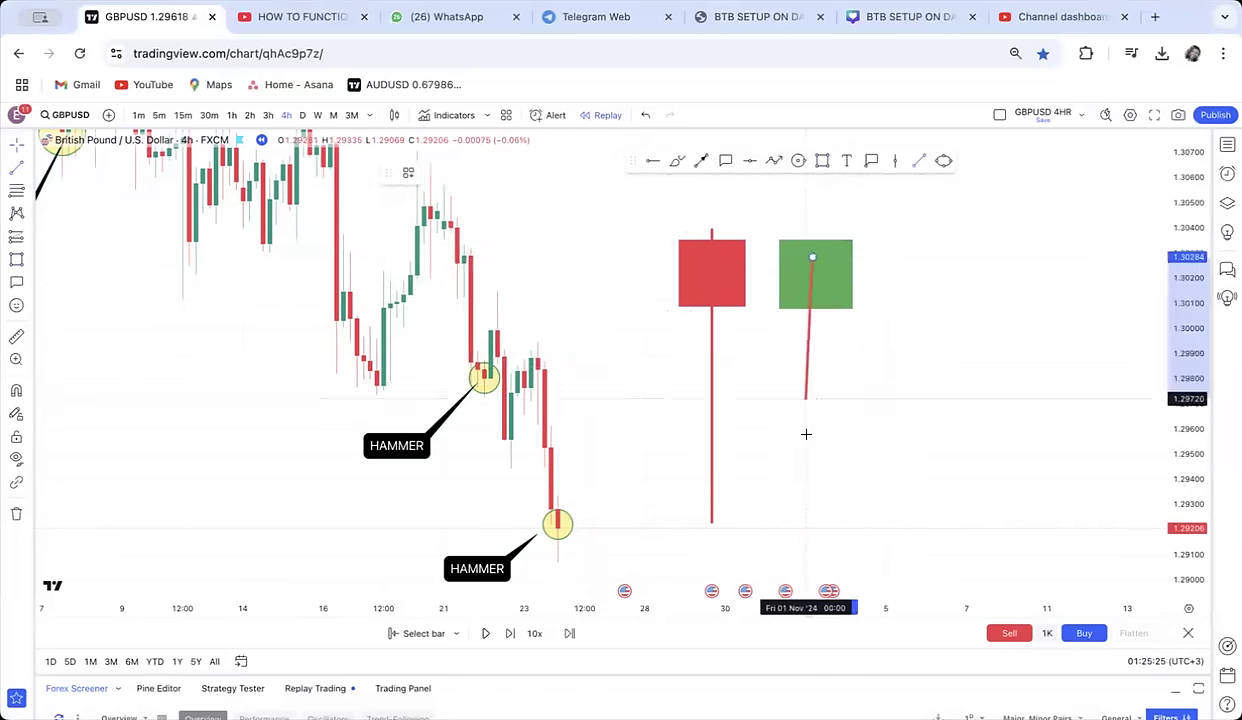
left_click(812, 522)
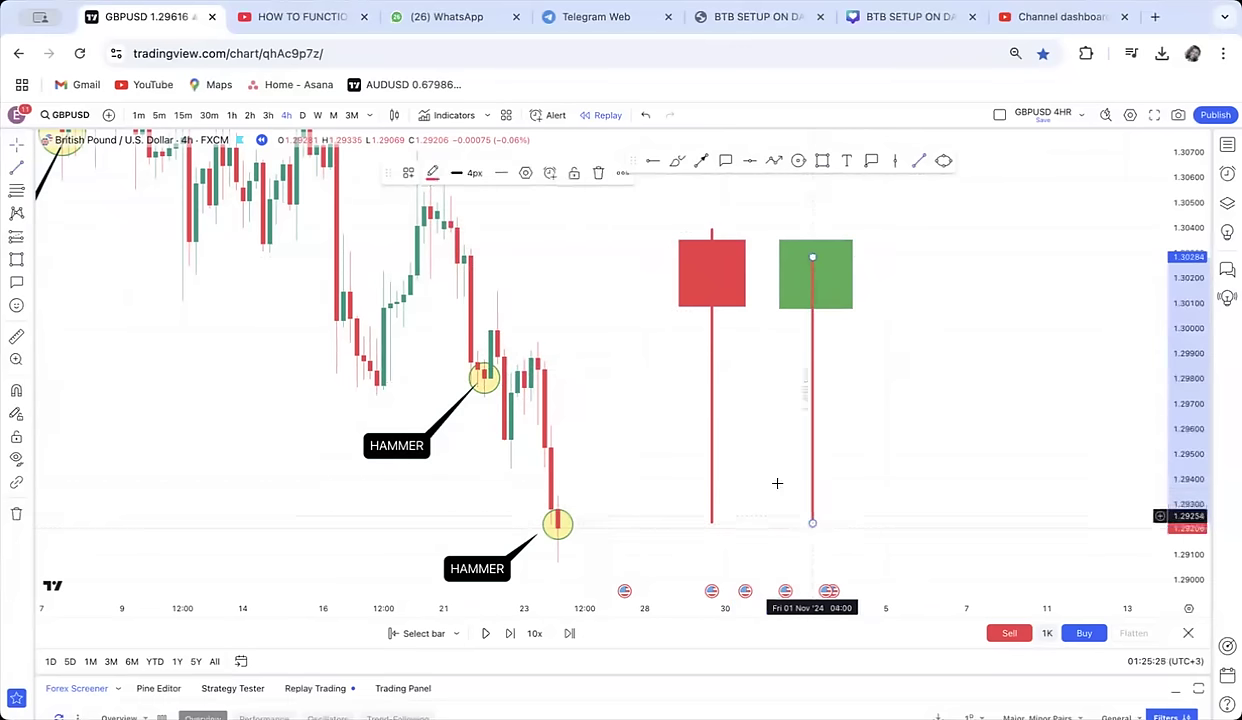
left_click(431, 175)
left_click(477, 215)
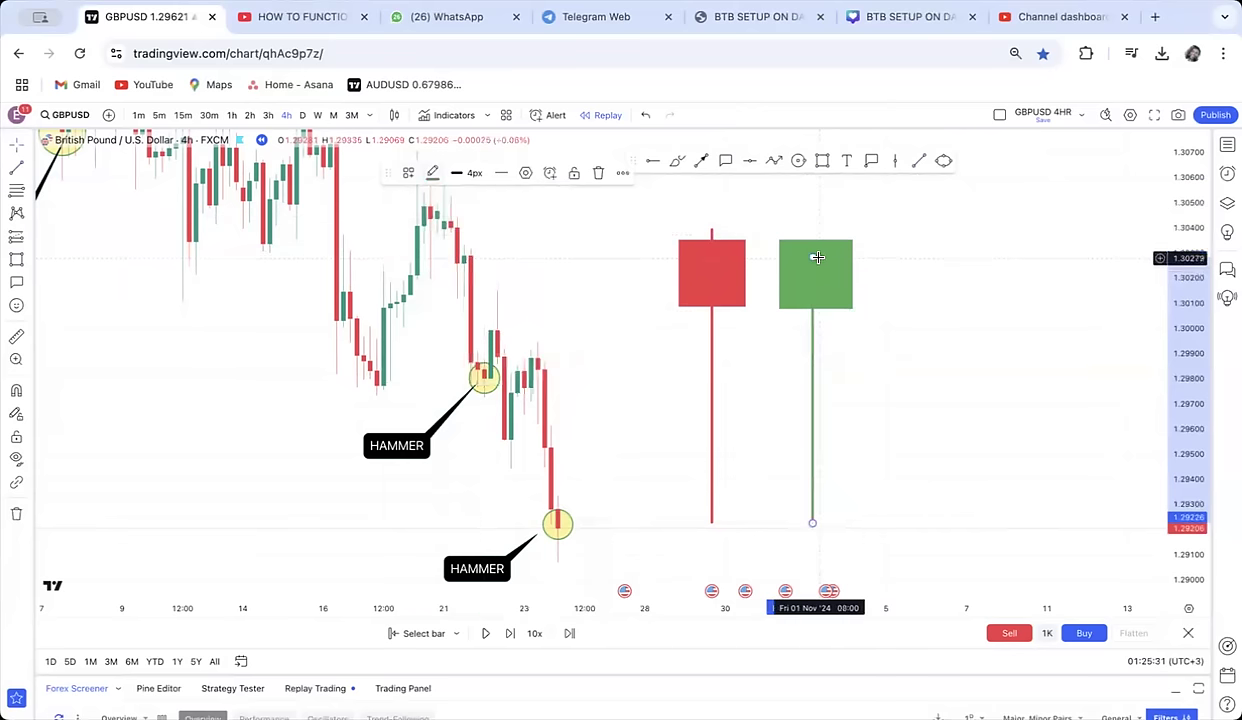
left_click_drag(814, 258, 806, 236)
left_click(912, 334)
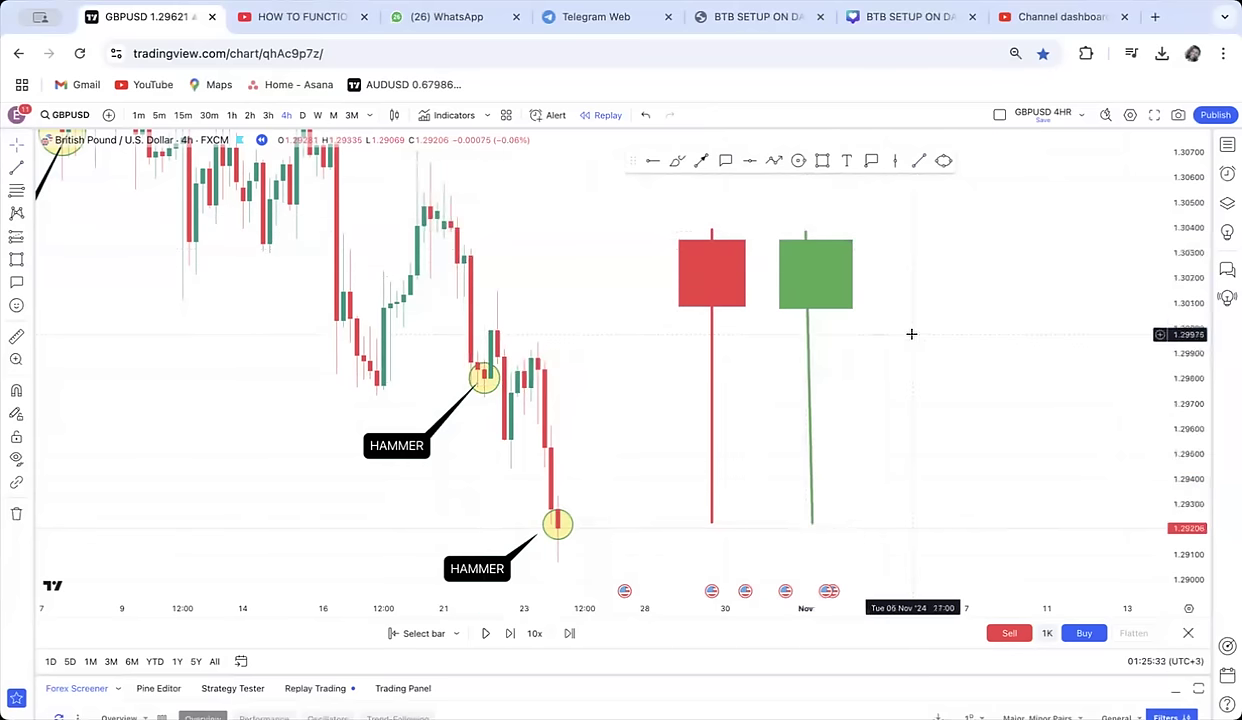
Narrow the green body so that it sits centred on its wick, and fine-tune the wick's lower end
left_click_drag(856, 273, 840, 273)
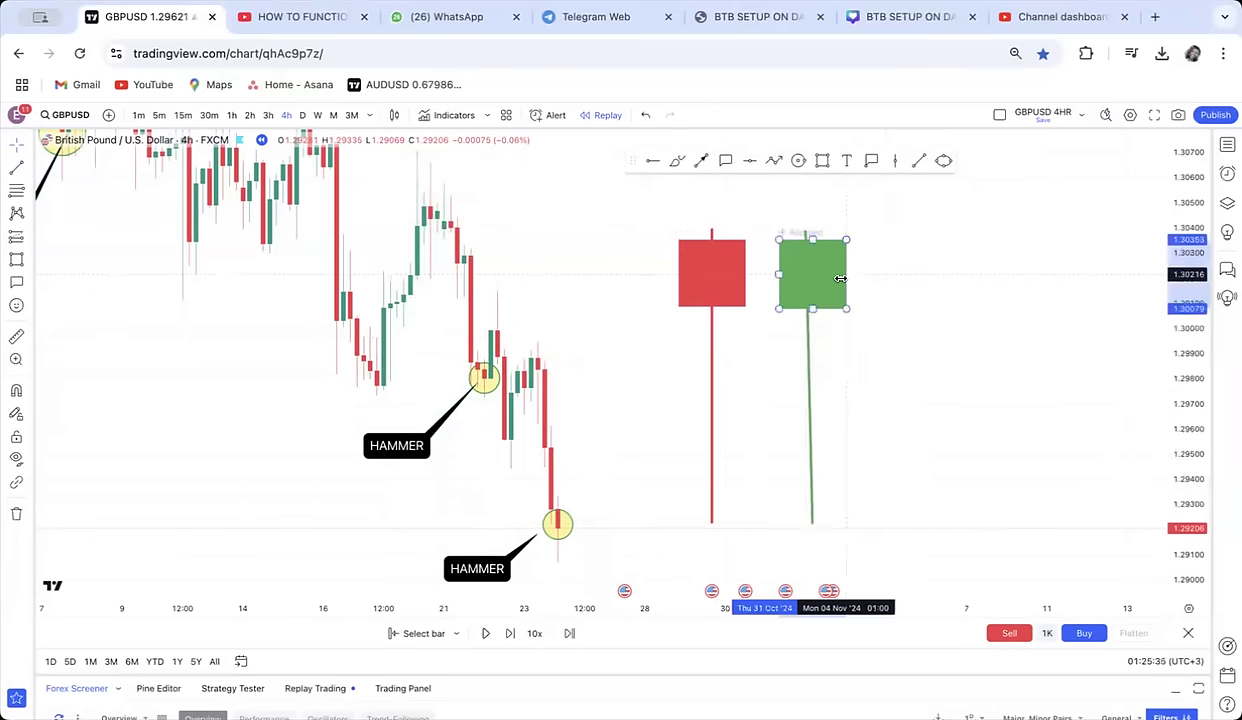
left_click(878, 340)
left_click_drag(812, 523, 812, 521)
left_click(878, 507)
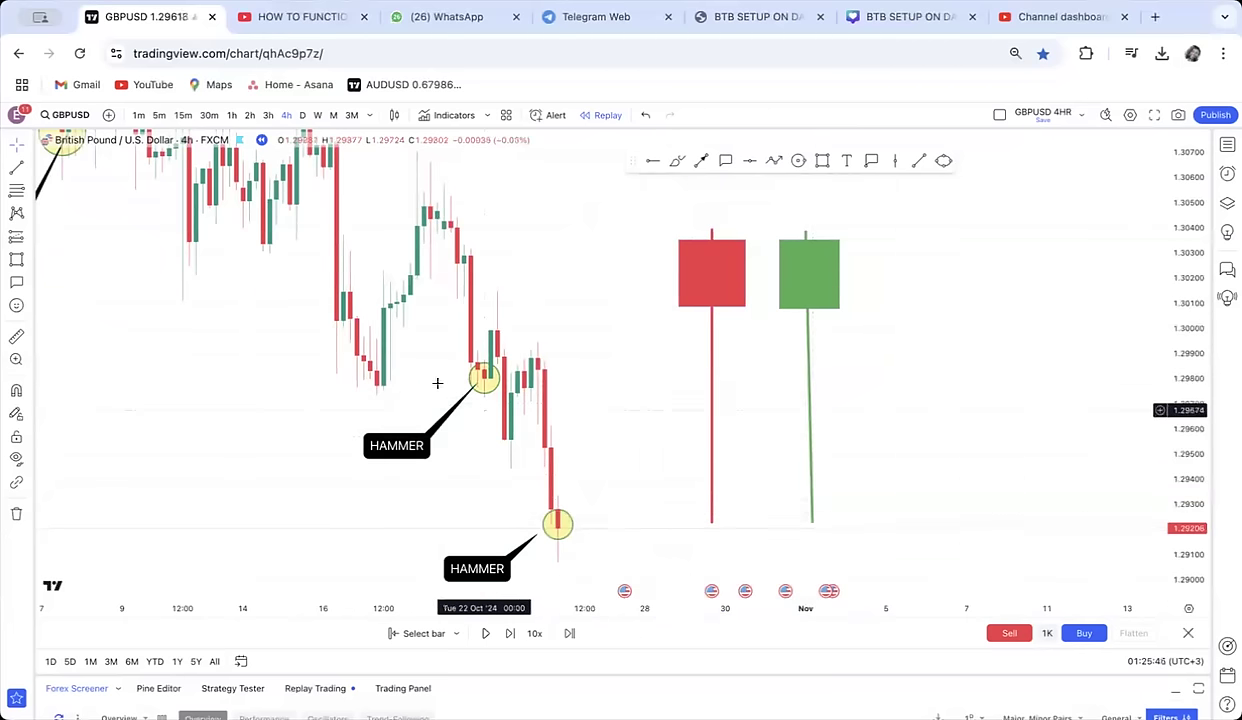
scroll(565, 313, "left", 10)
scroll(565, 313, "left", 5)
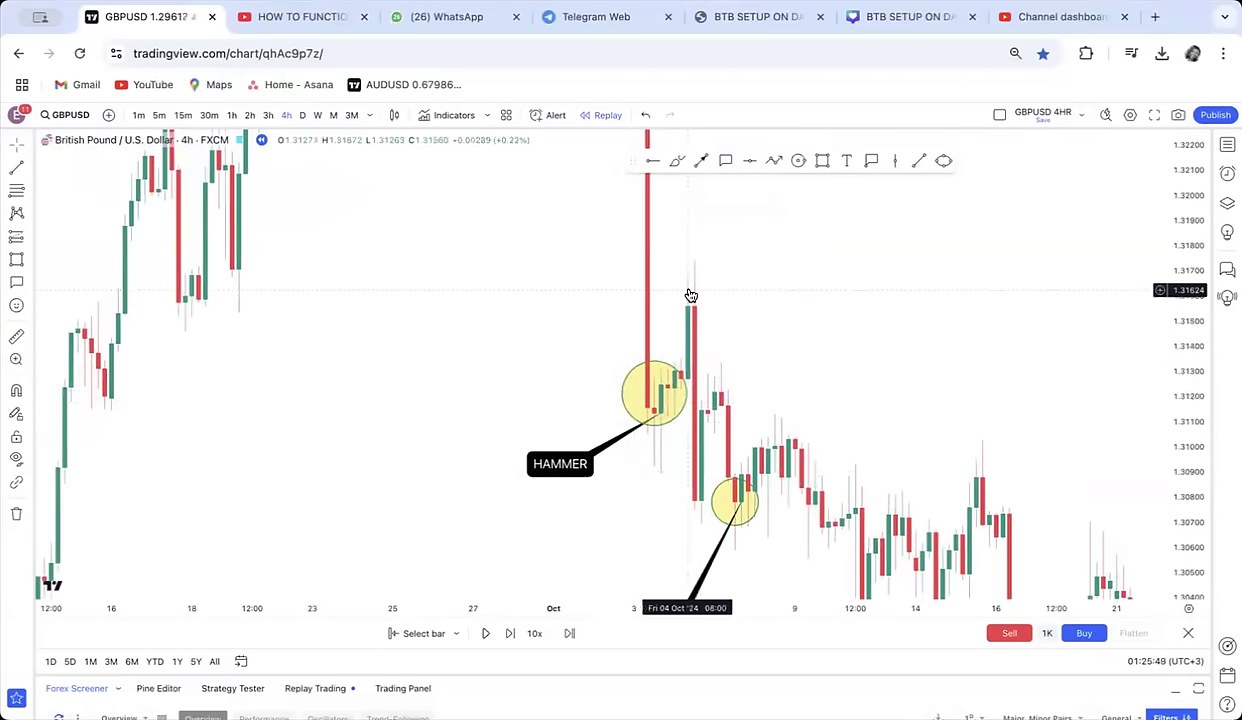
left_click_drag(777, 268, 778, 327)
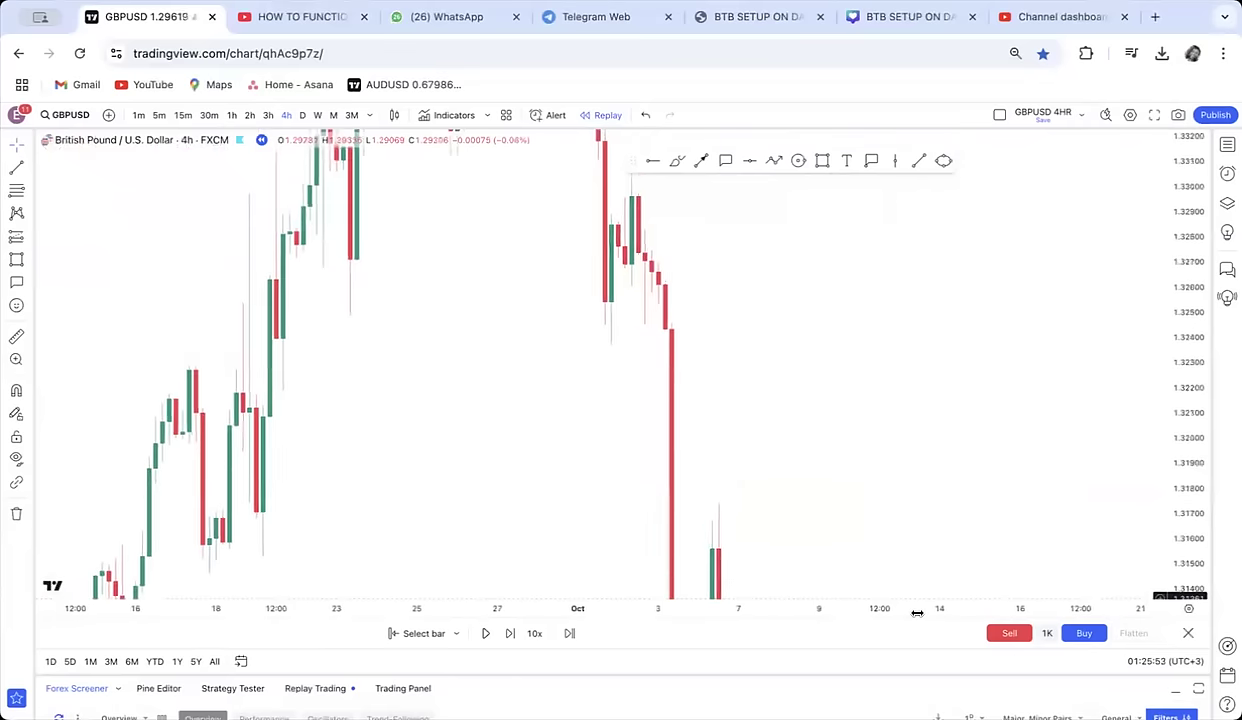
scroll(877, 425, "right", 5)
scroll(915, 446, "right", 10)
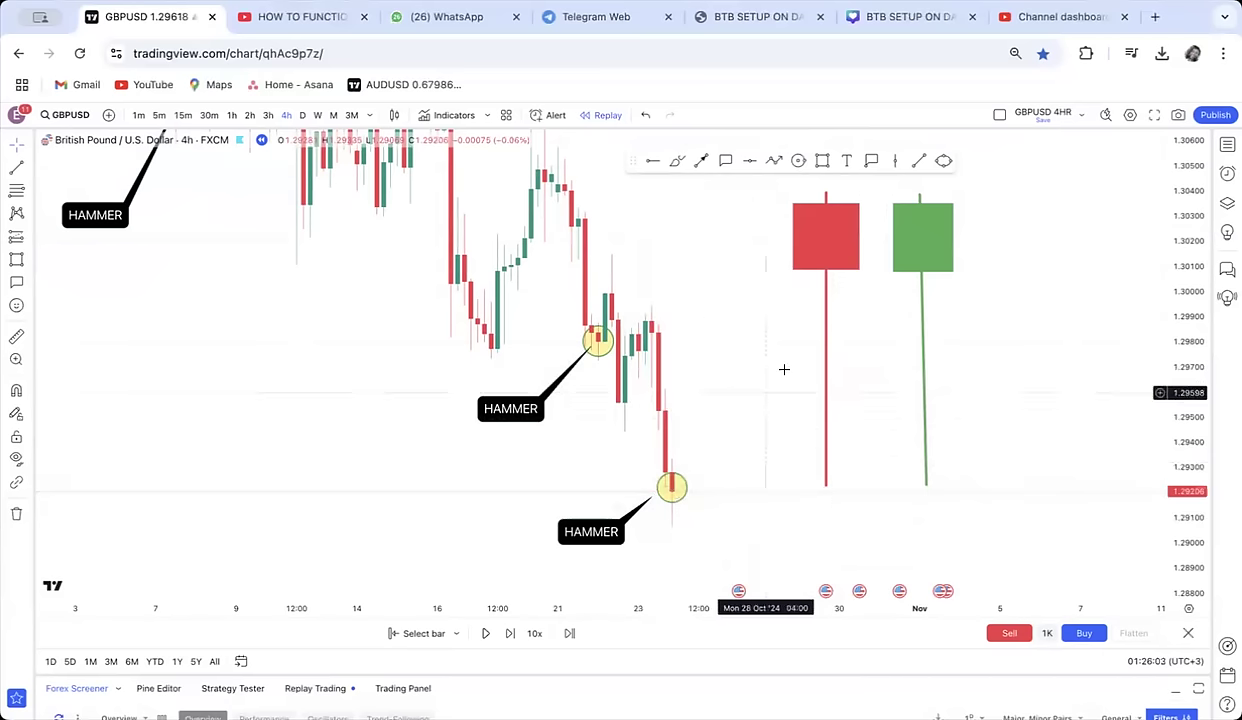
Delete the sketched red and green hammer candles, both bodies and wicks, leaving the callouts and circles in place
left_click(842, 264)
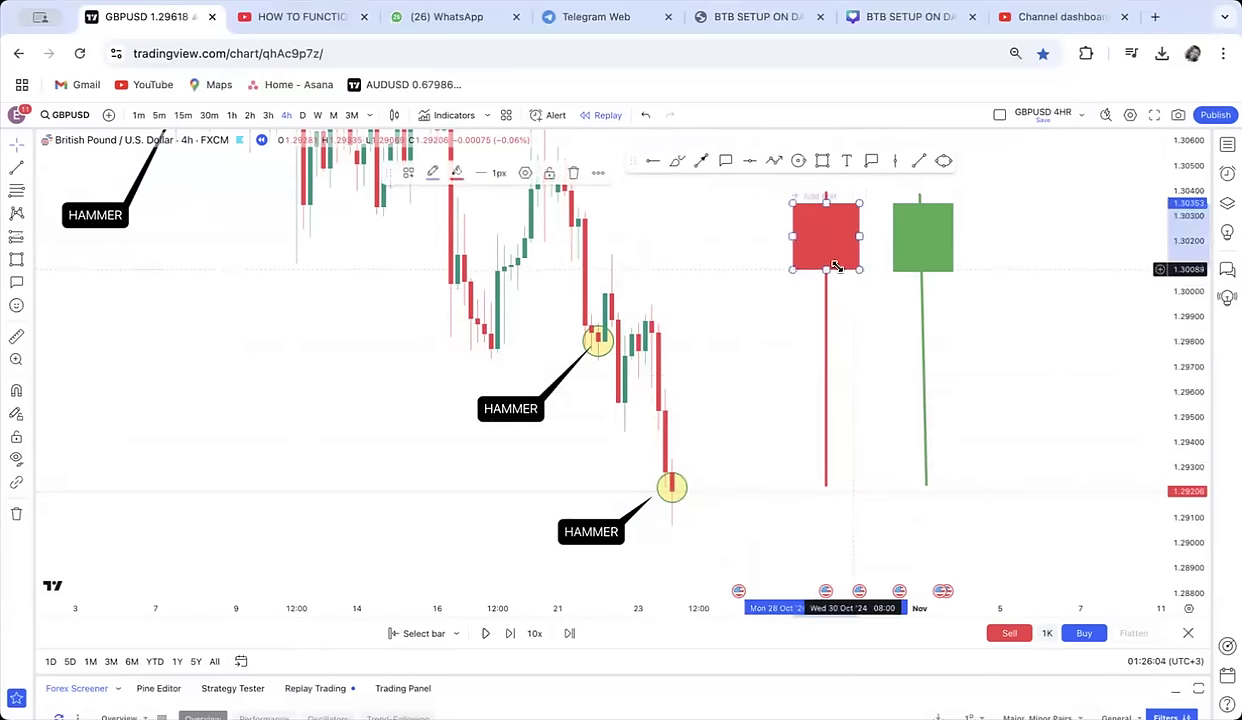
left_click(577, 174)
left_click(827, 264)
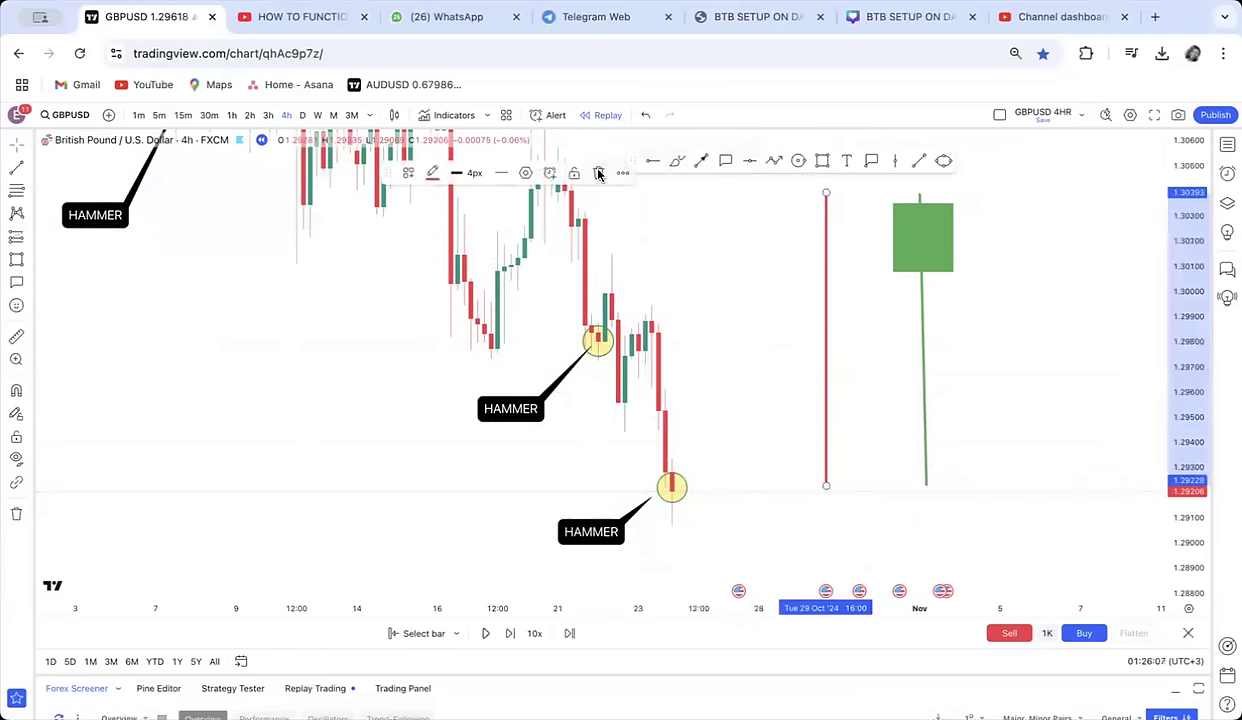
left_click(599, 173)
left_click(948, 214)
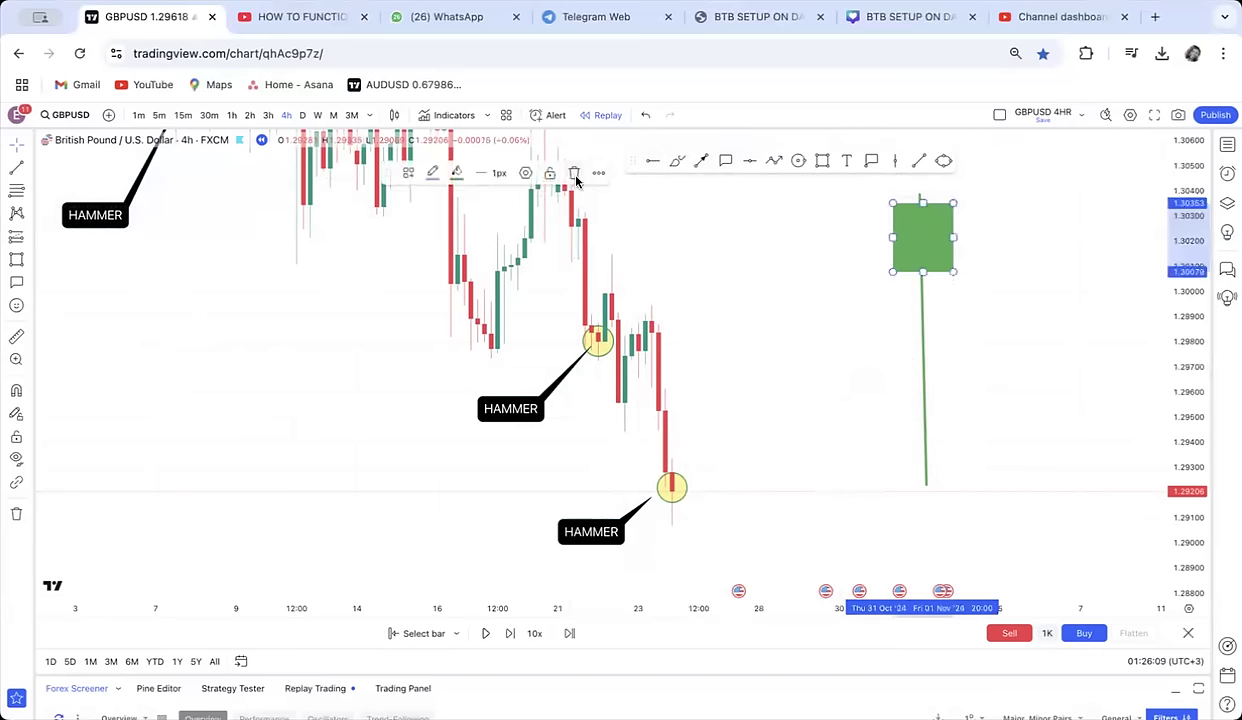
left_click(575, 175)
left_click(919, 244)
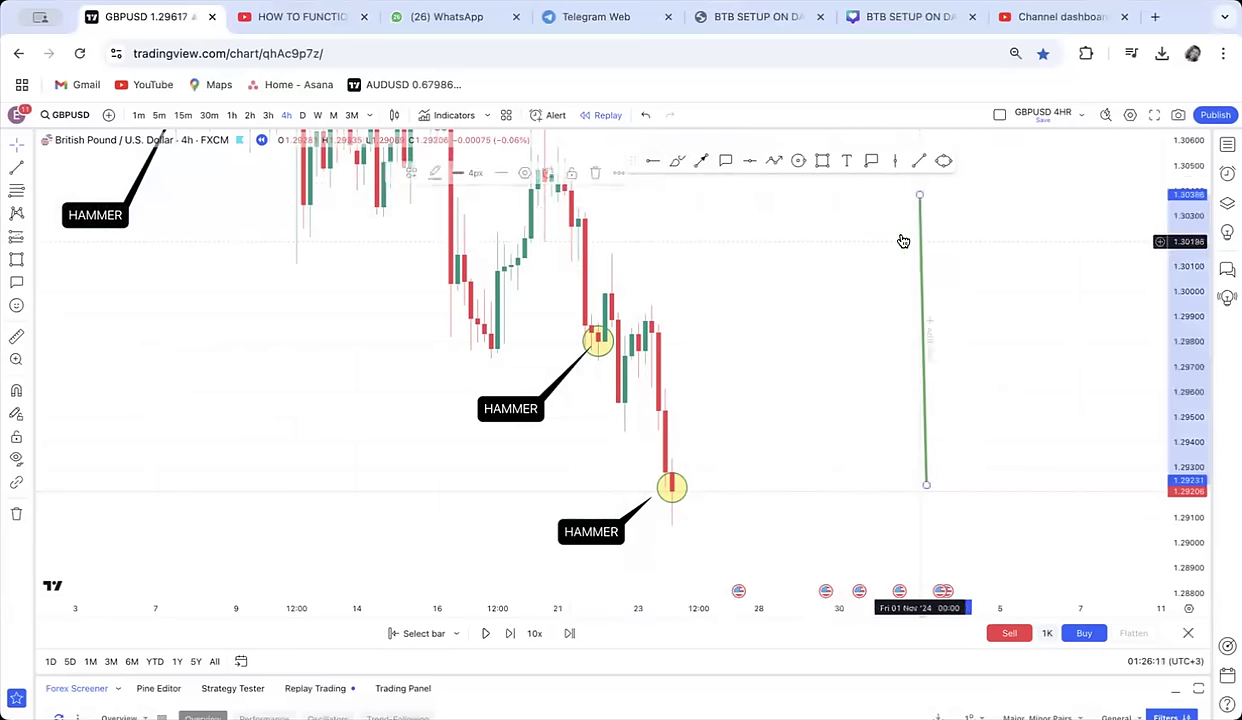
left_click(590, 174)
Switch the GBPUSD chart from the 4-hour to the 5-minute timeframe
scroll(829, 420, "up", 5)
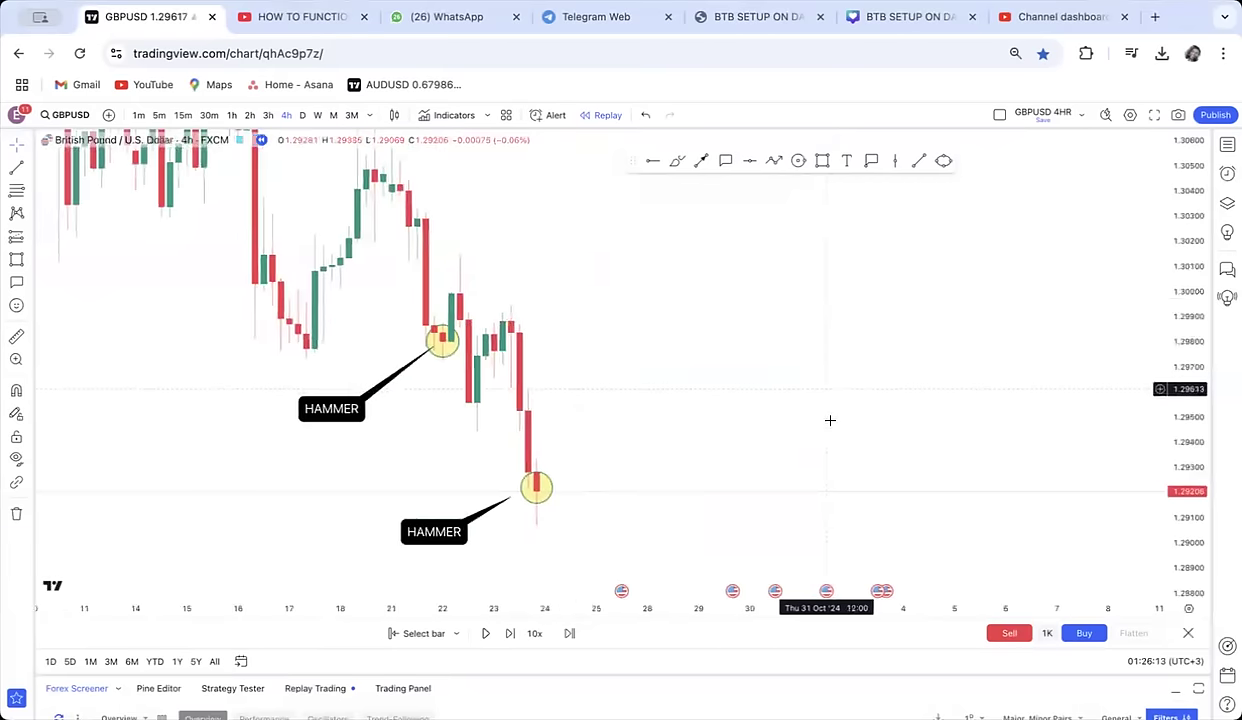
left_click_drag(621, 438, 860, 338)
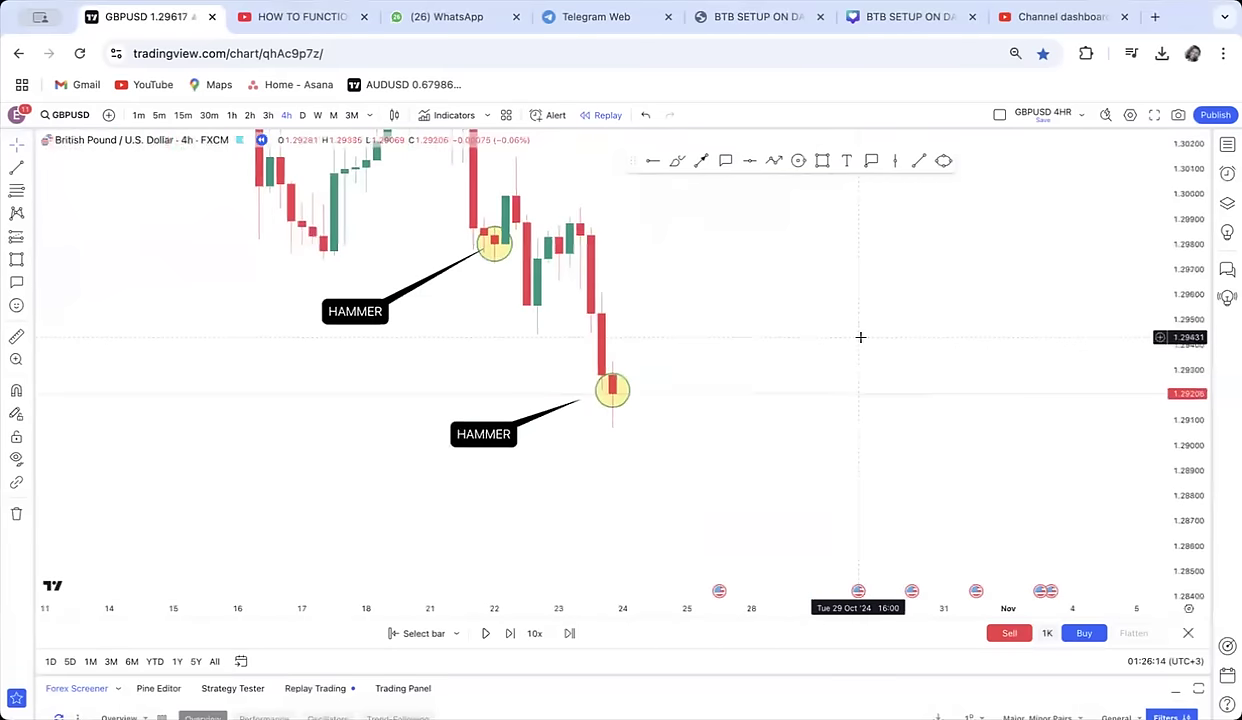
left_click(158, 115)
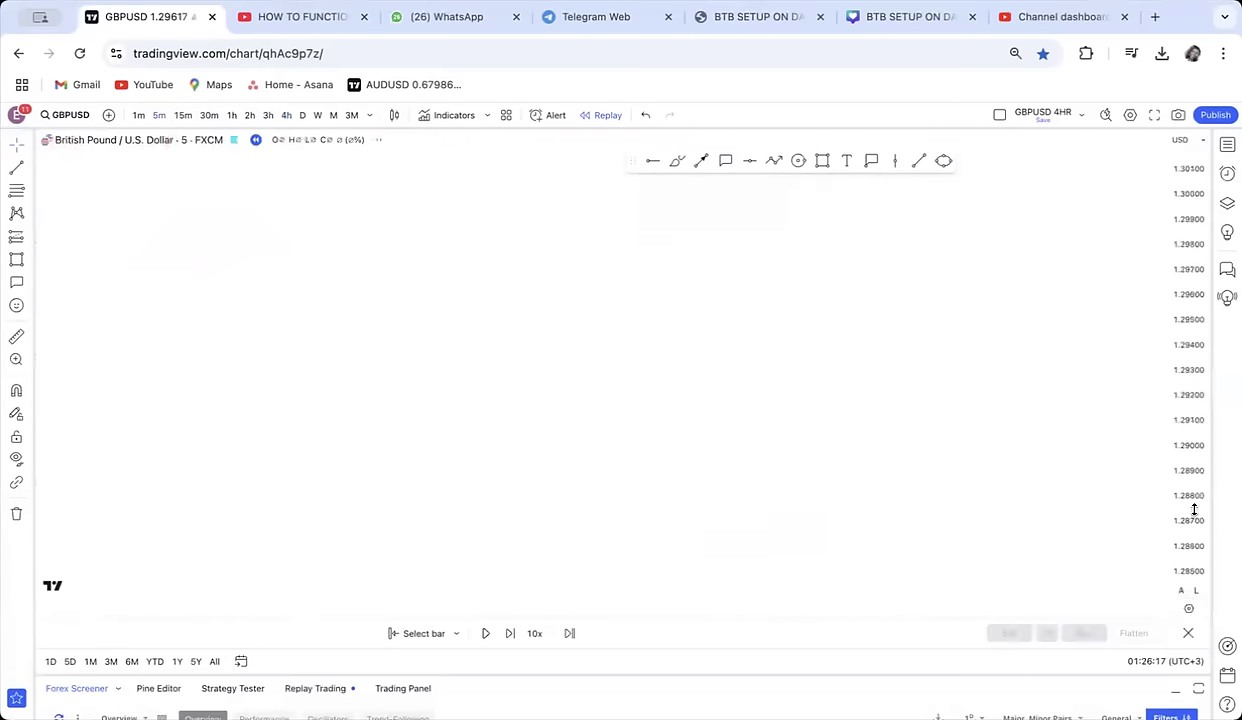
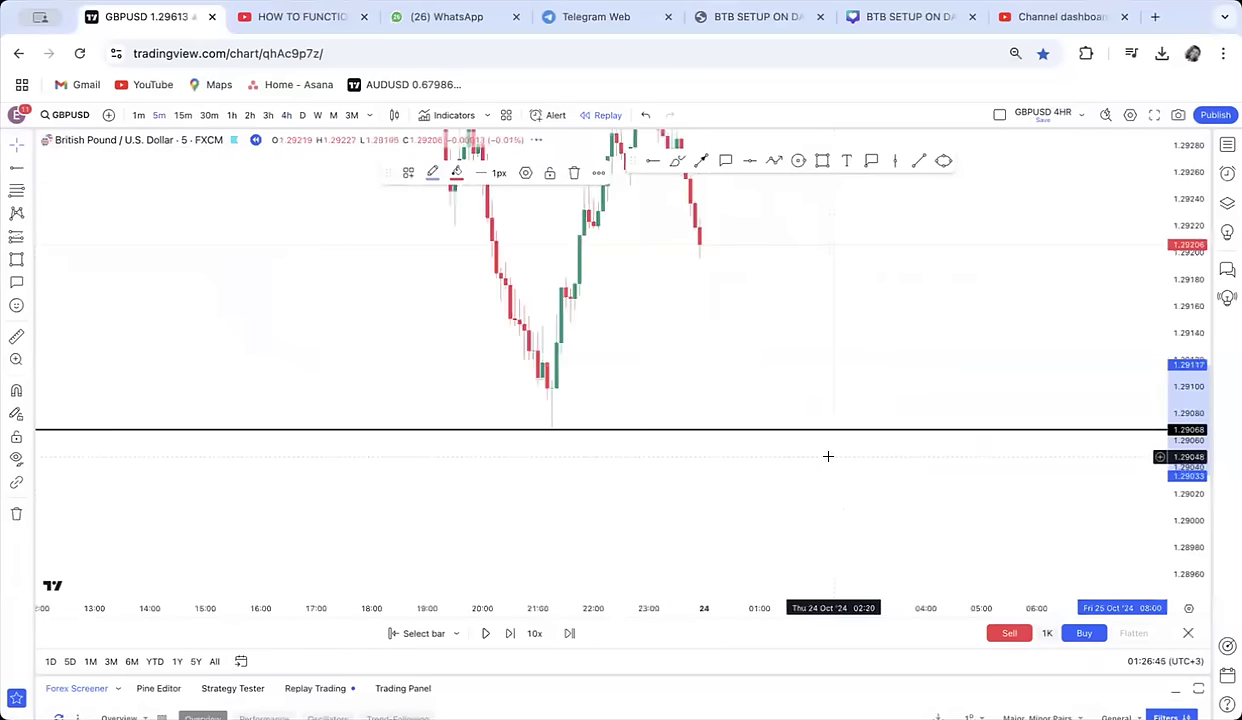
Draw a tall red candle body after the last candle, from about 1.2916 to 1.2903, crossing below the horizontal line at 1.29068
scroll(829, 442, "down", 2)
mouse_move(912, 378)
left_mouse_down()
mouse_move(679, 428)
mouse_move(679, 404)
left_mouse_up()
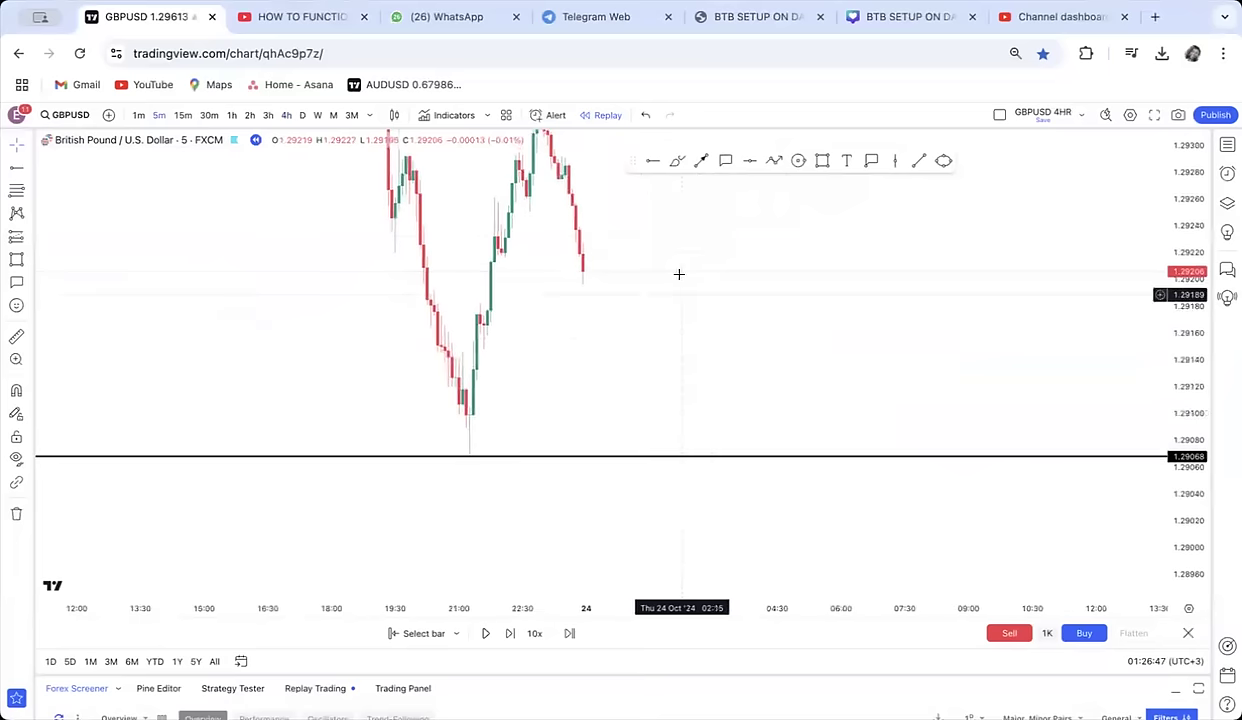
left_click(822, 160)
left_click_drag(628, 337, 665, 470)
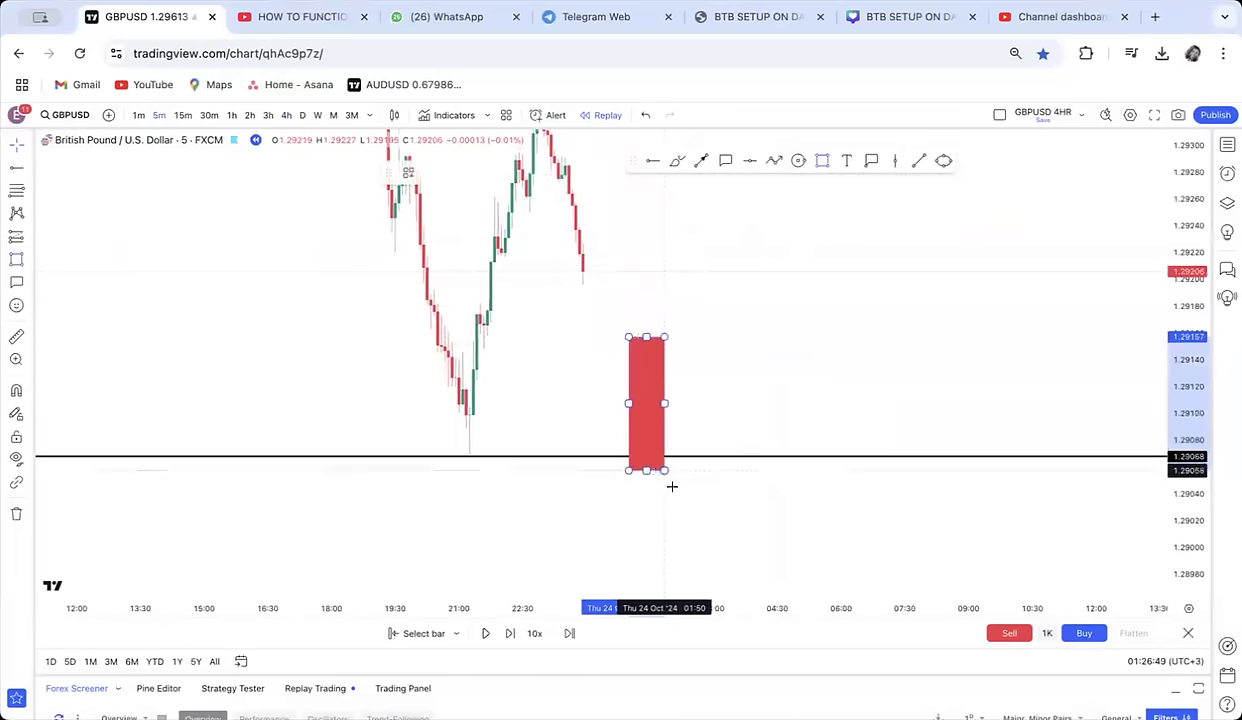
mouse_move(774, 418)
left_mouse_down()
mouse_move(804, 537)
mouse_move(779, 391)
mouse_move(723, 443)
mouse_move(695, 493)
left_mouse_up()
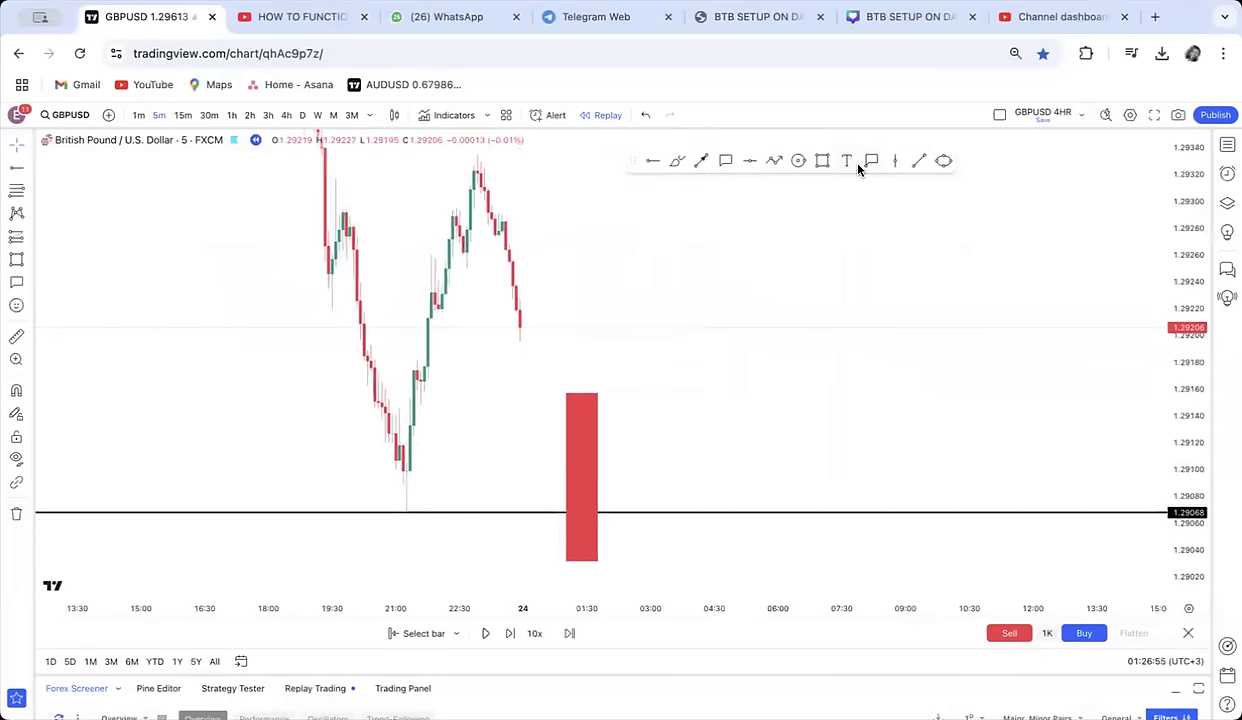
Add a text note right of the last candle with the separate lines "ENTRY", "TARGET" and "EXIT"
left_click(847, 161)
left_click(703, 288)
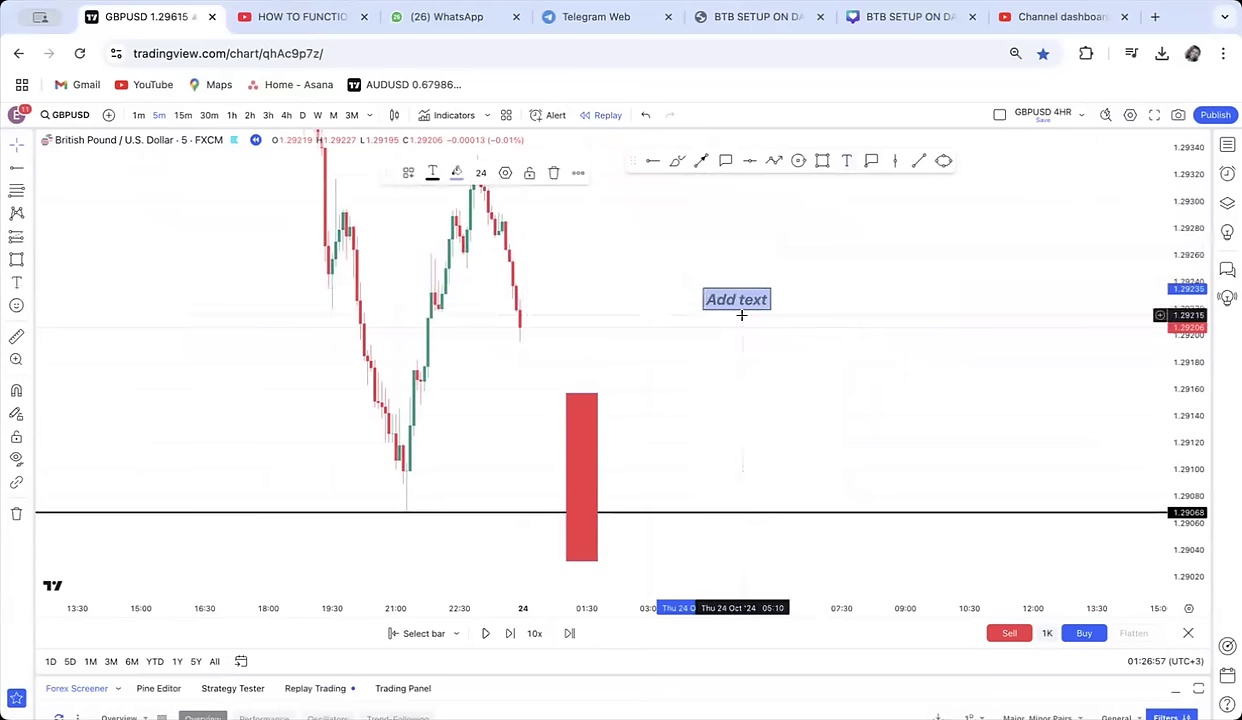
type("E")
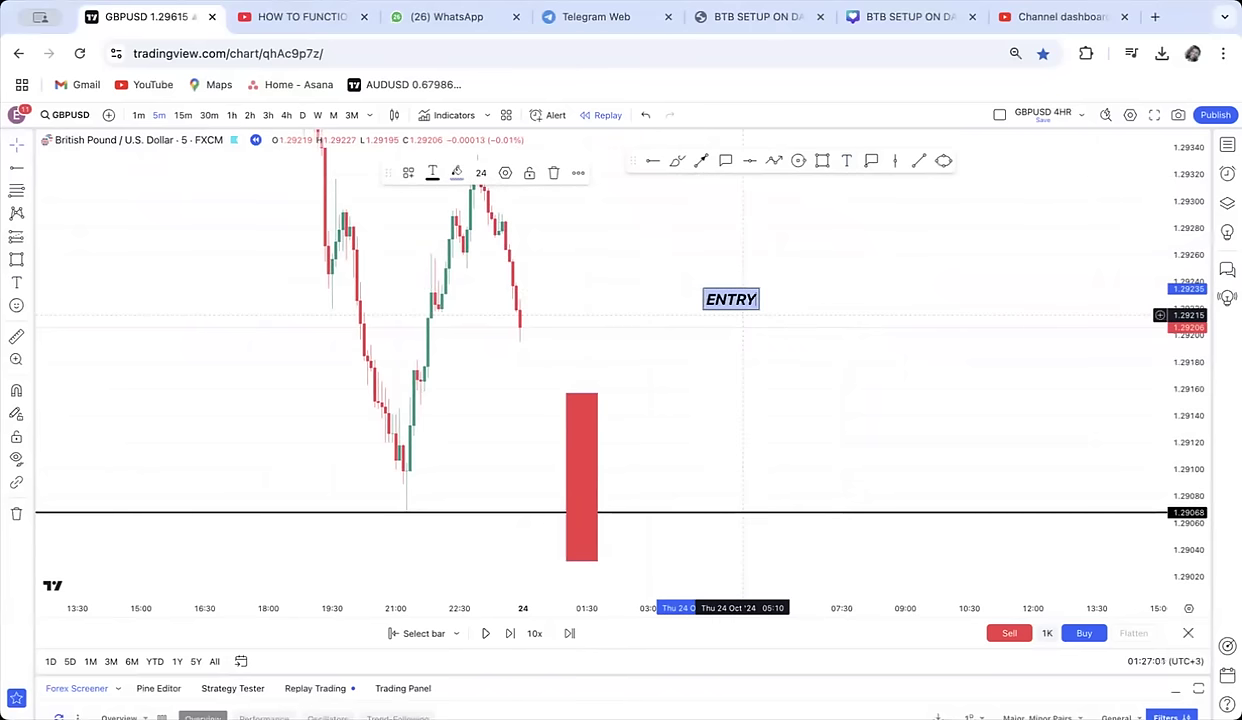
type("NTRY")
key("Return")
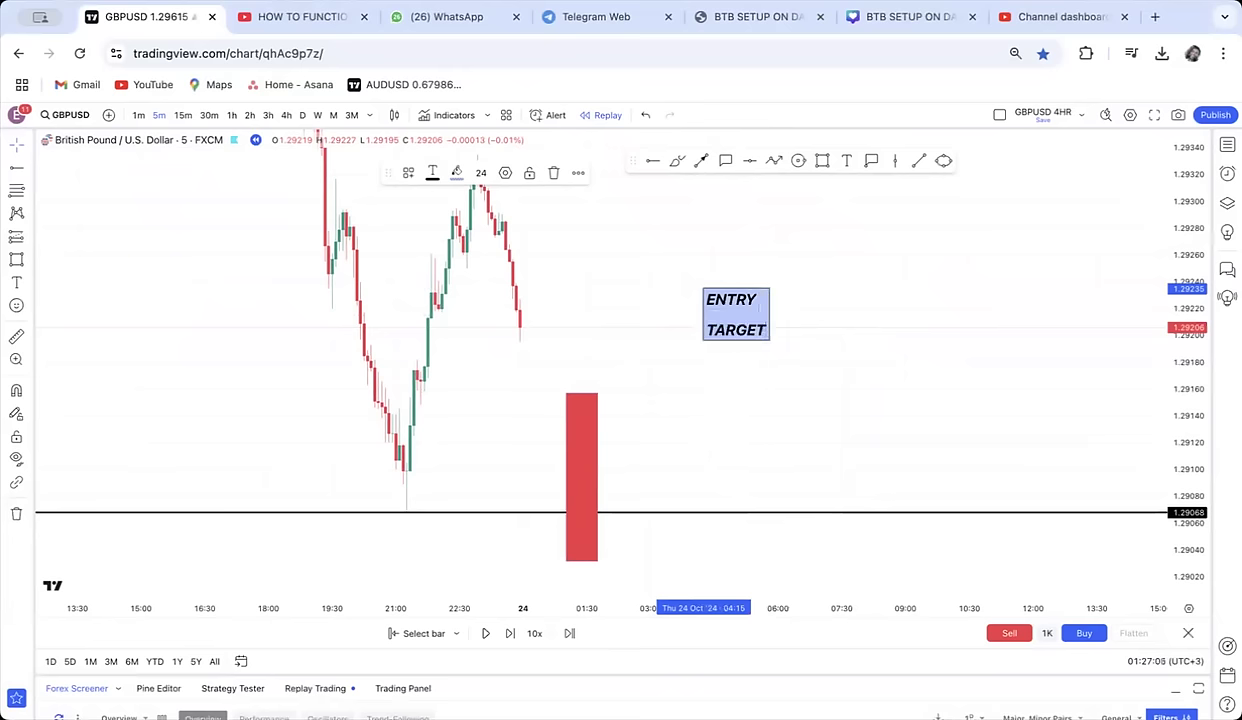
type("TARGET")
key("Return")
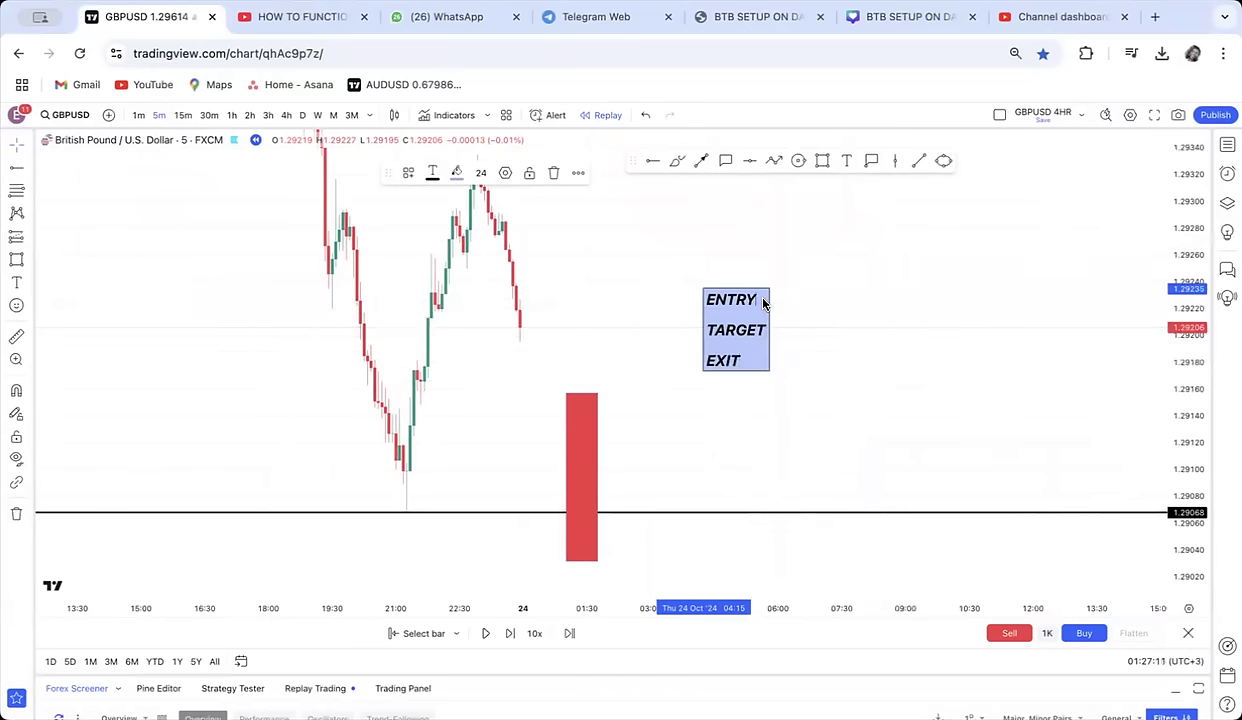
Extend the note's first line to read "ENTRY HAMMER ON 4HR"
type("M")
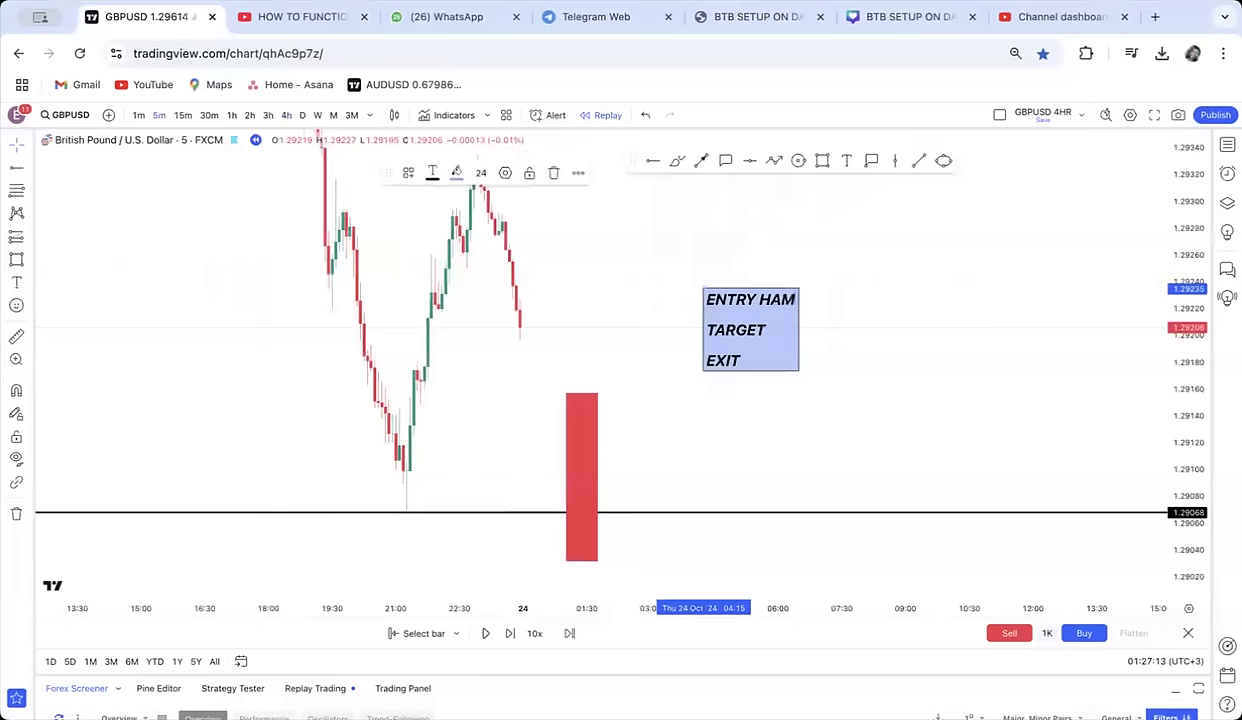
type("MER")
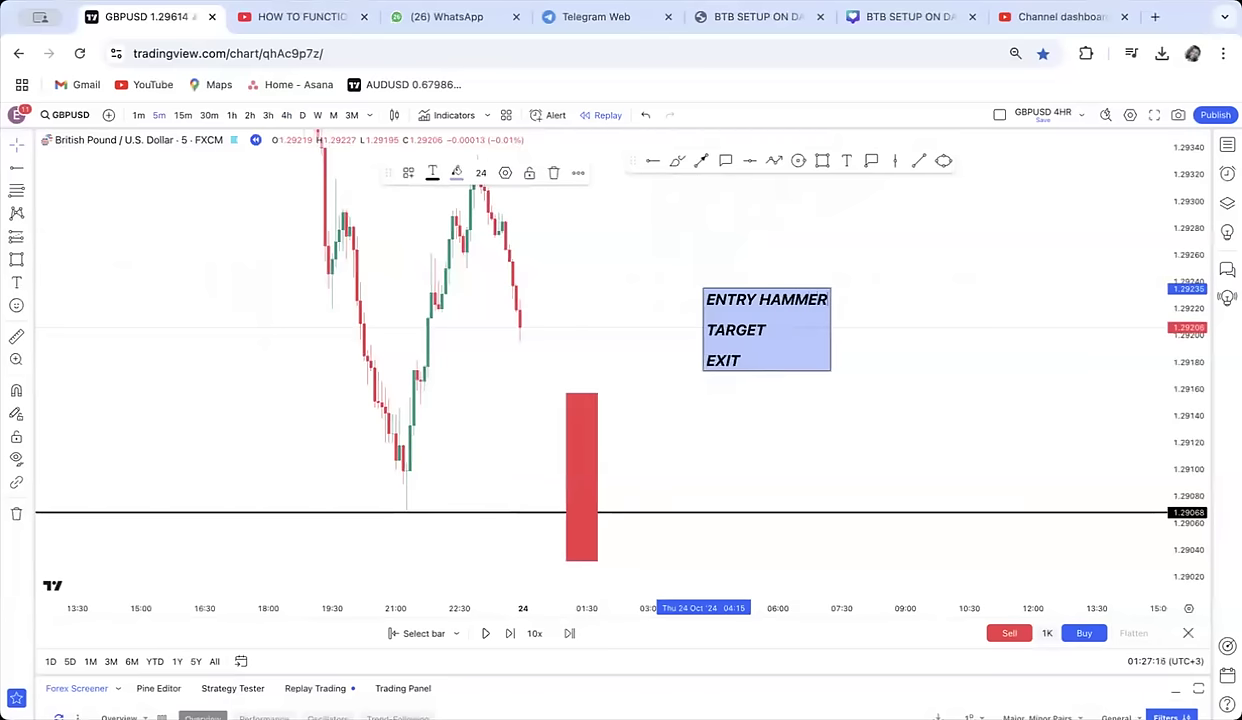
type(" ON 4HR")
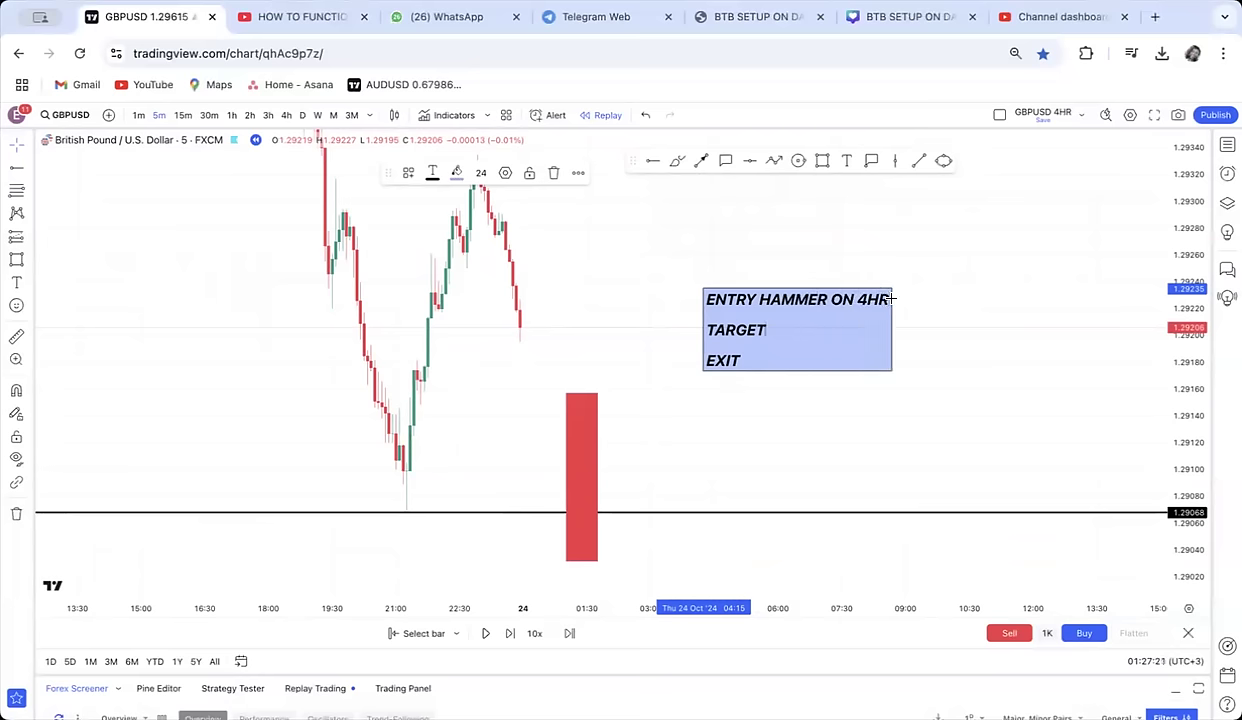
Complete the note with the line "BULLISH ENGULF 5MIN" below the entry, then "TARGET 20 PIPS" and "EXIT. IF SUPPORT"
left_click(891, 298)
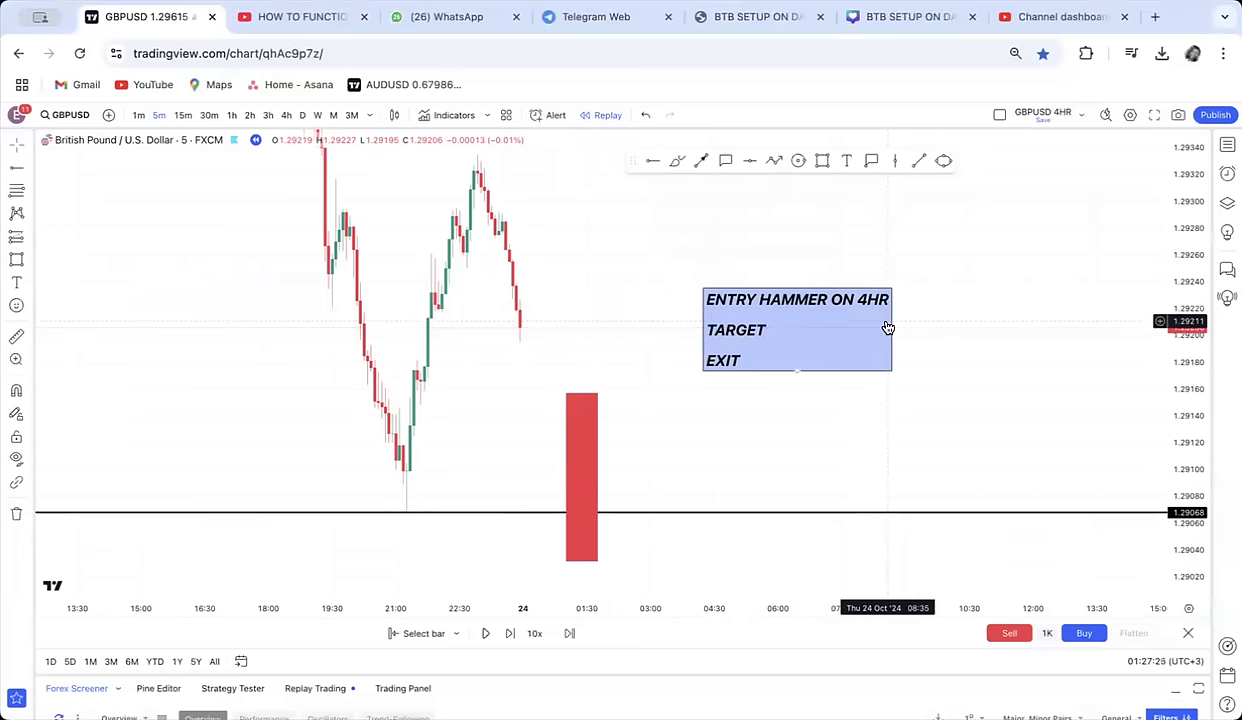
type("B")
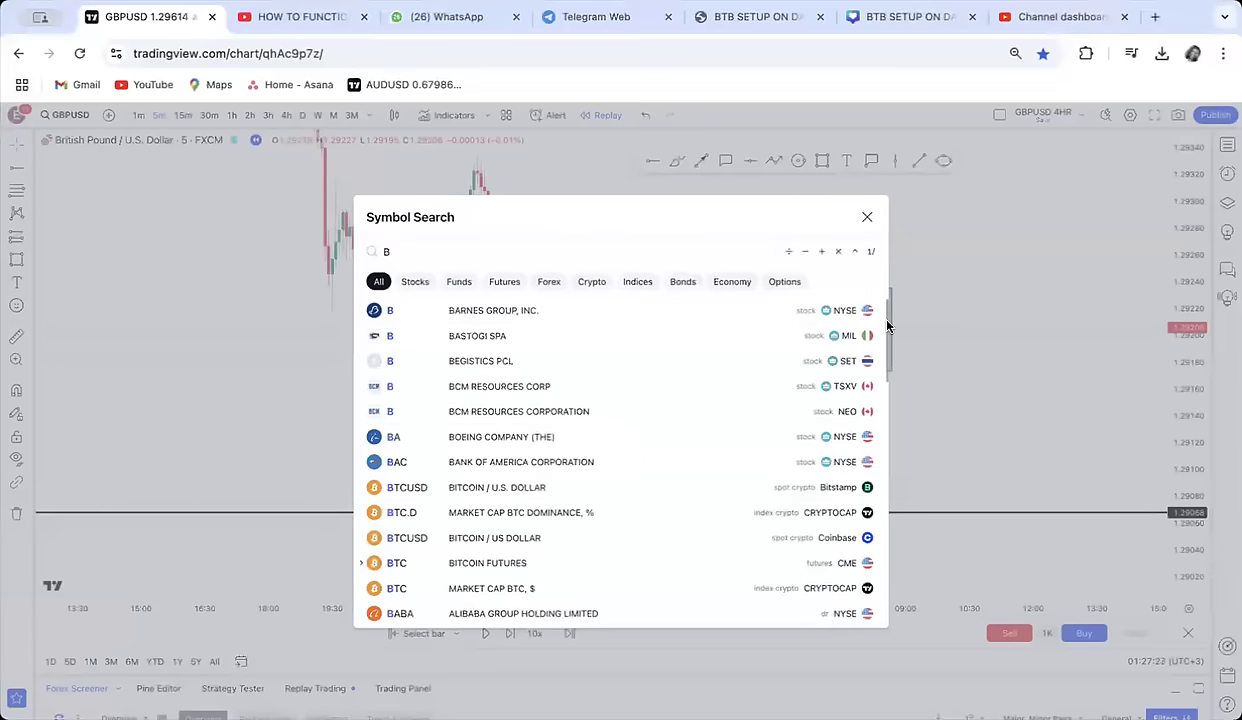
left_click(867, 219)
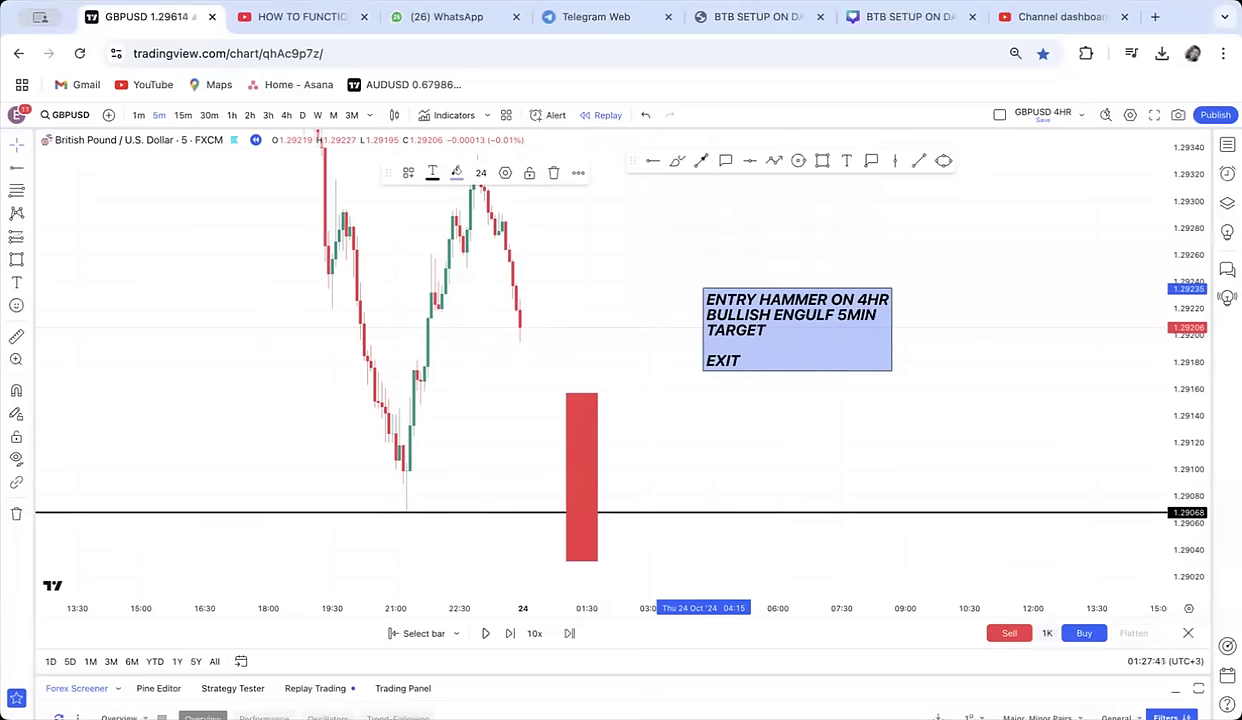
key("Return")
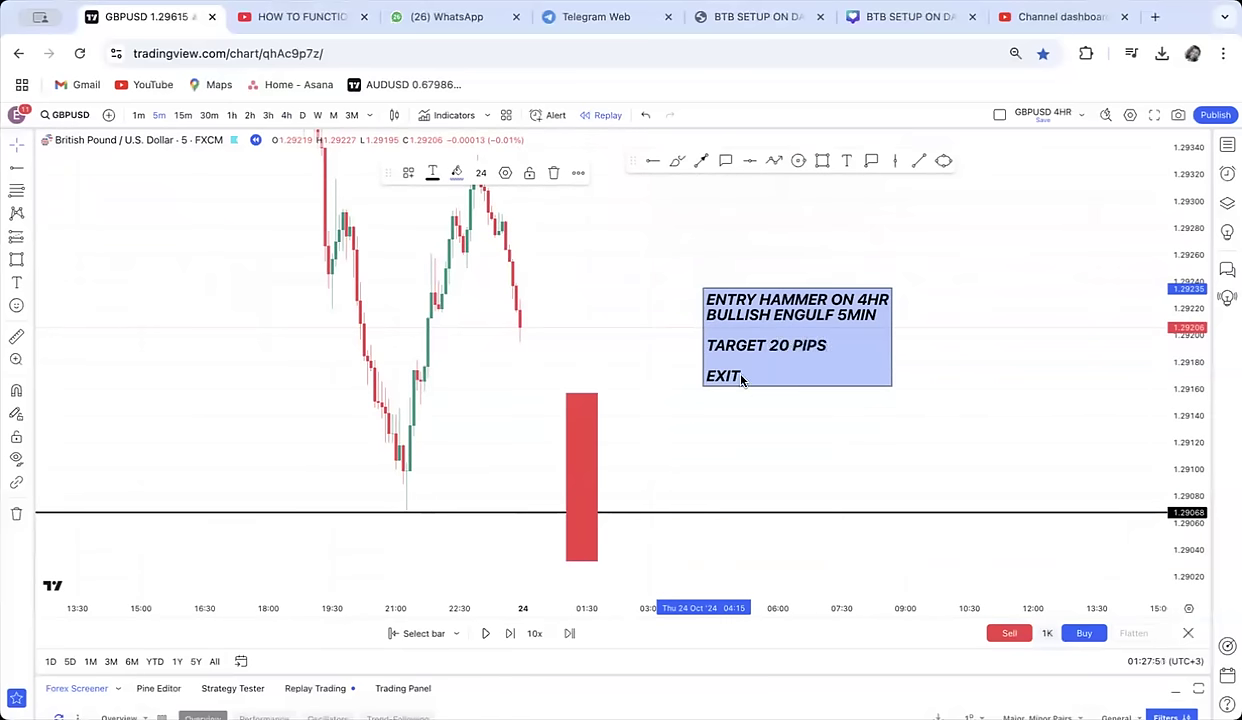
type(". IF SUPPORT")
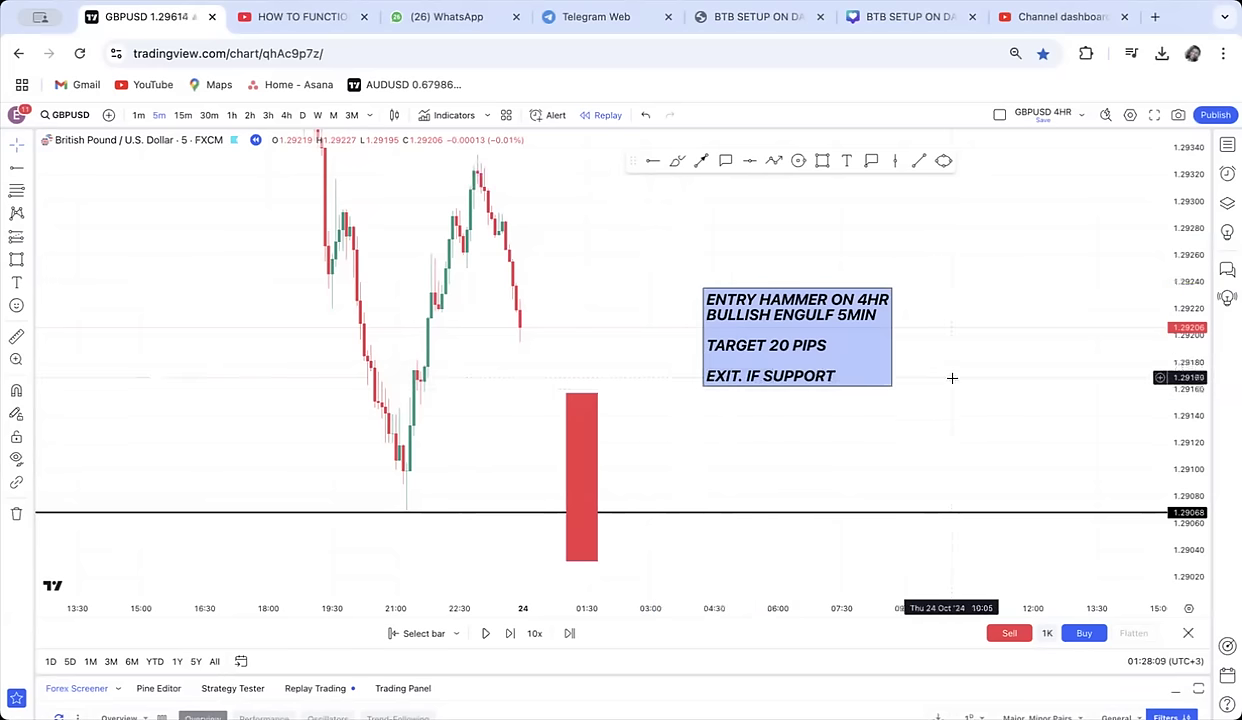
Move the red candle body above the horizontal line and shorten it to span about 1.2916 to 1.2912
left_click_drag(951, 374, 762, 405)
left_click_drag(655, 393, 903, 352)
left_click_drag(421, 452, 553, 322)
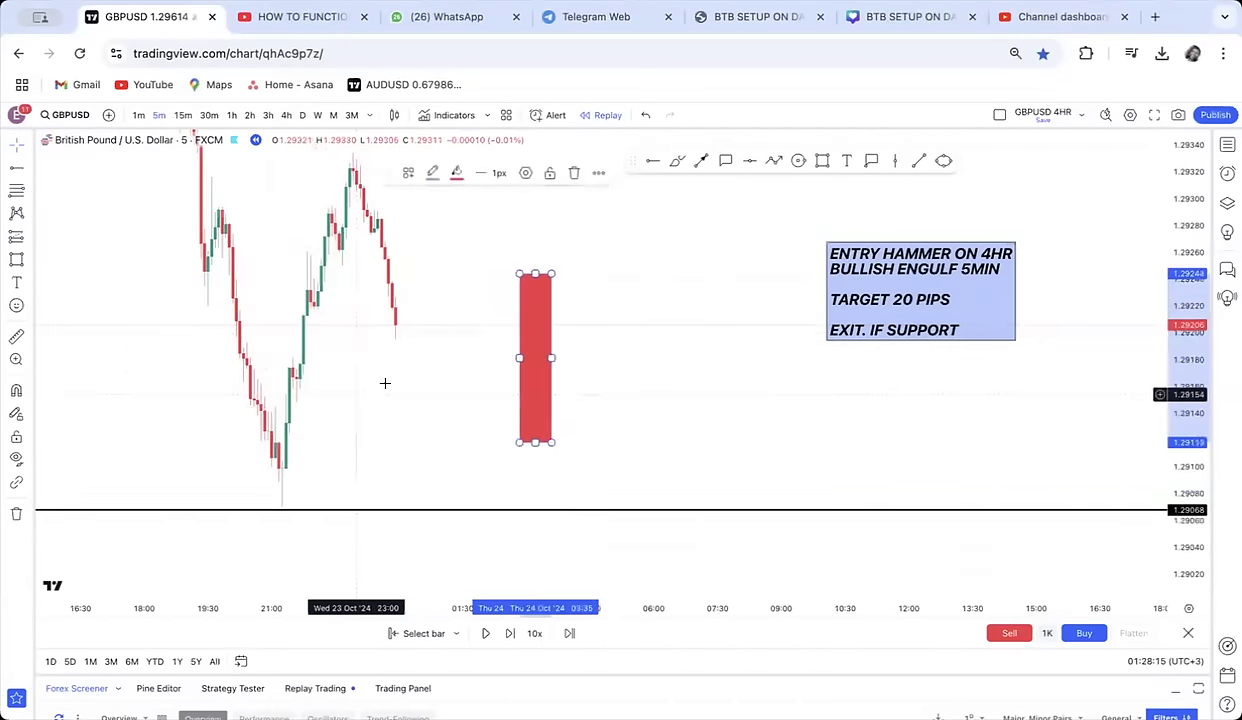
left_click_drag(552, 273, 554, 388)
Draw a taller candle body beside the red one, from about 1.2912 to 1.2923, and fill it green
left_click(822, 161)
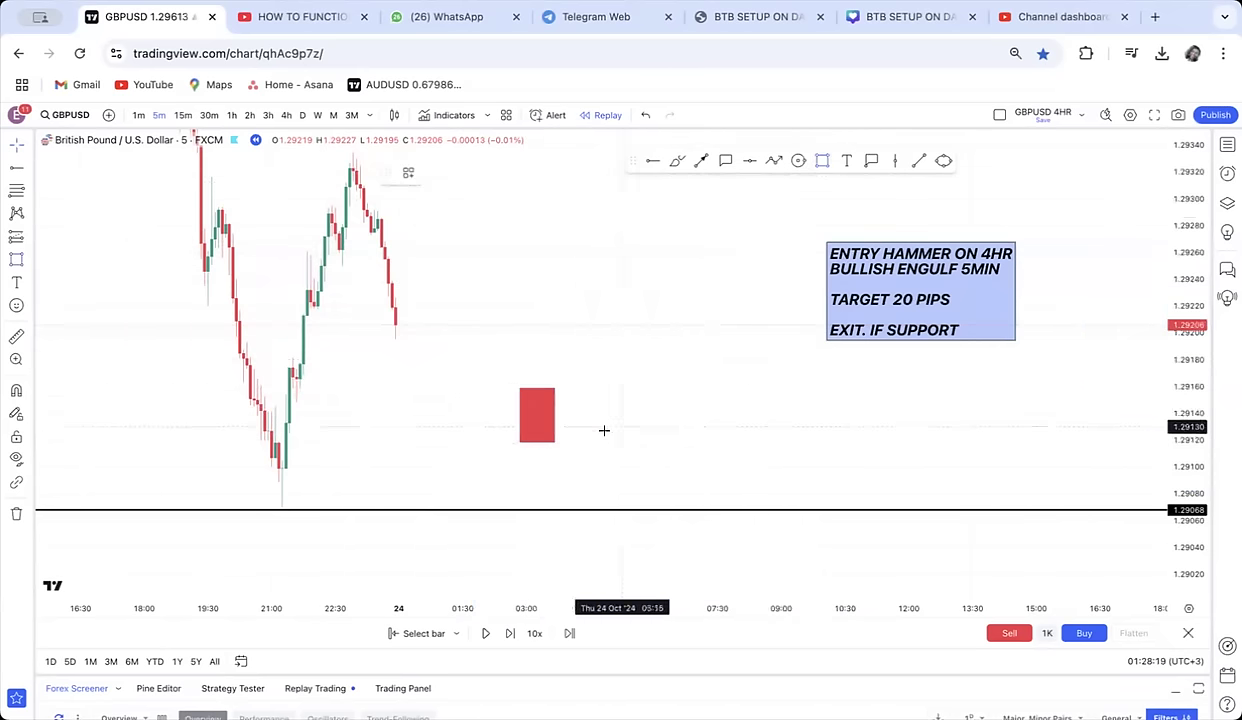
mouse_move(572, 440)
left_mouse_down()
mouse_move(640, 396)
mouse_move(619, 296)
left_mouse_up()
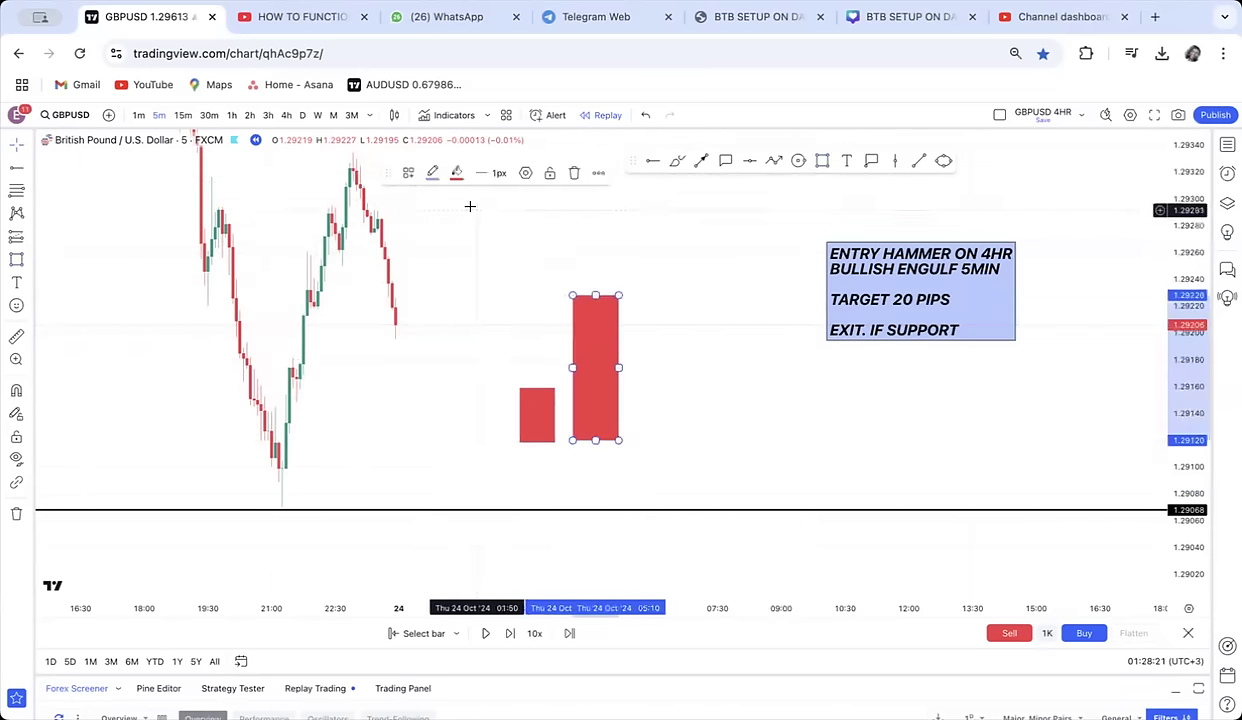
left_click(456, 172)
left_click(499, 215)
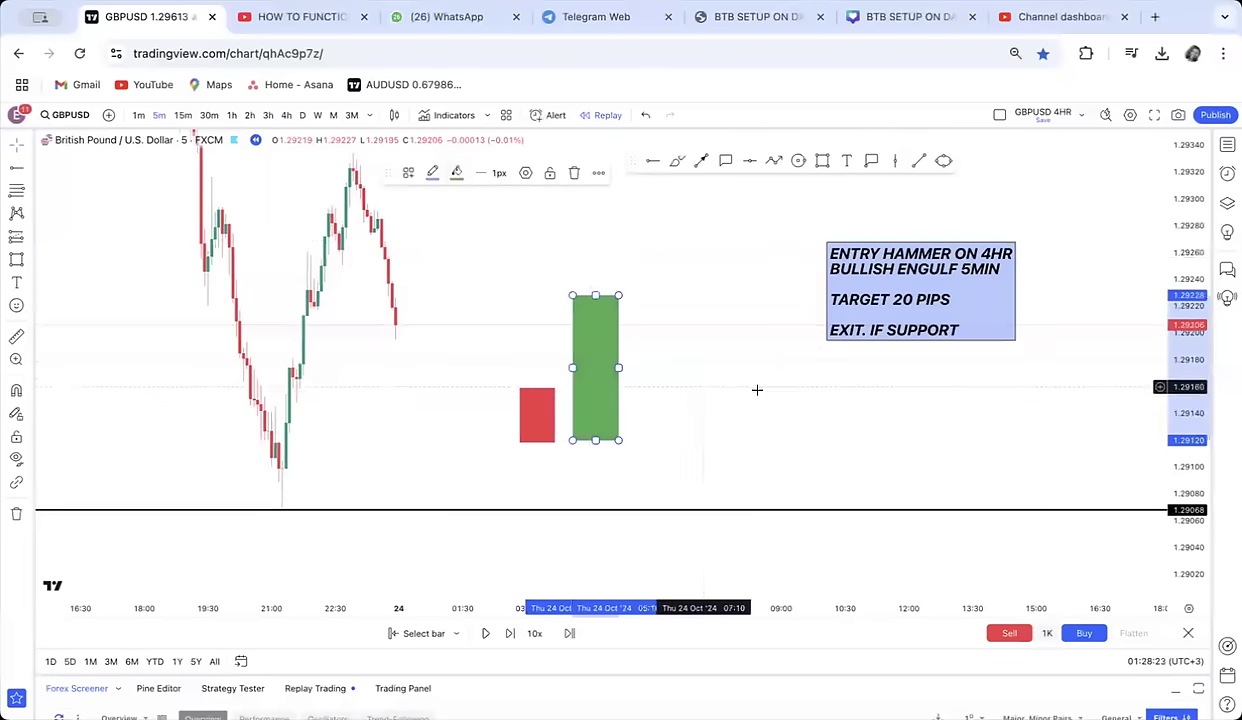
Draw two arrows pointing at earlier green candles on 23 October, around 11:45 near 1.2981 and around 11:20 near 1.2969
scroll(723, 407, "down", 3)
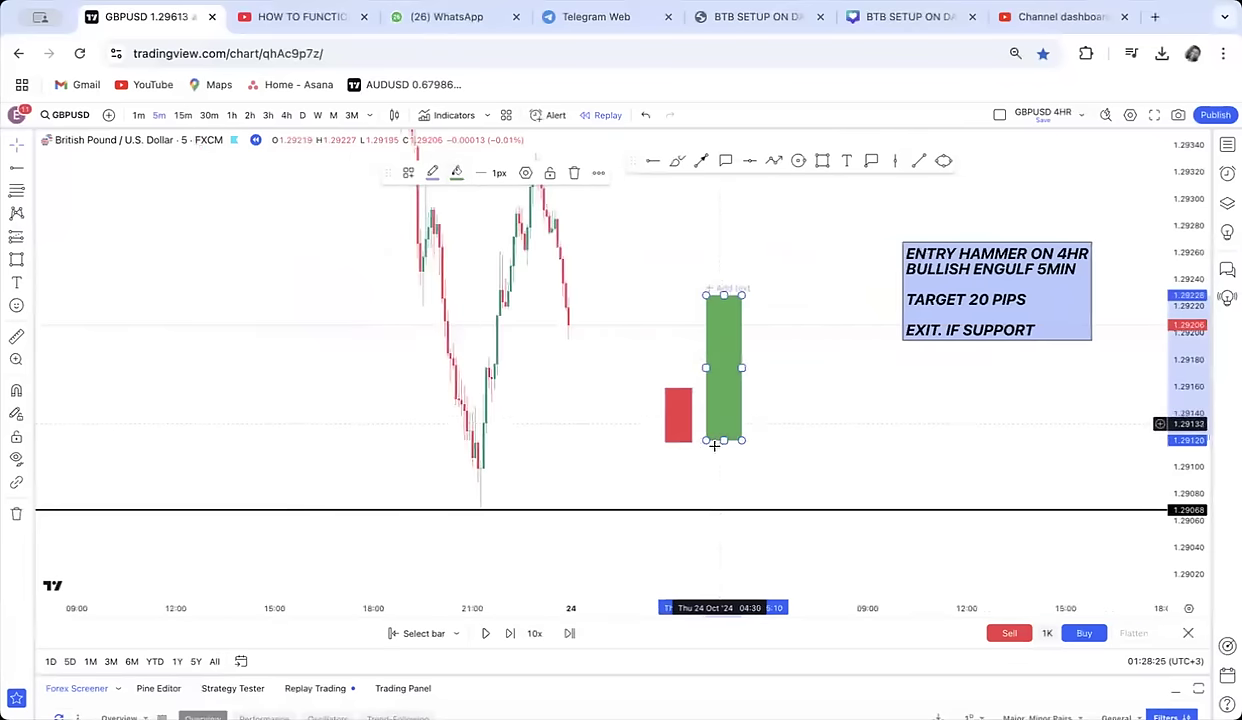
scroll(716, 443, "up", 3)
left_click_drag(432, 429, 880, 504)
scroll(740, 355, "up", 3)
left_click_drag(579, 248, 761, 480)
scroll(754, 391, "up", 3)
left_click_drag(585, 296, 918, 390)
left_click_drag(762, 296, 1027, 613)
scroll(840, 410, "up", 2)
left_click_drag(710, 345, 1038, 492)
scroll(829, 390, "up", 1)
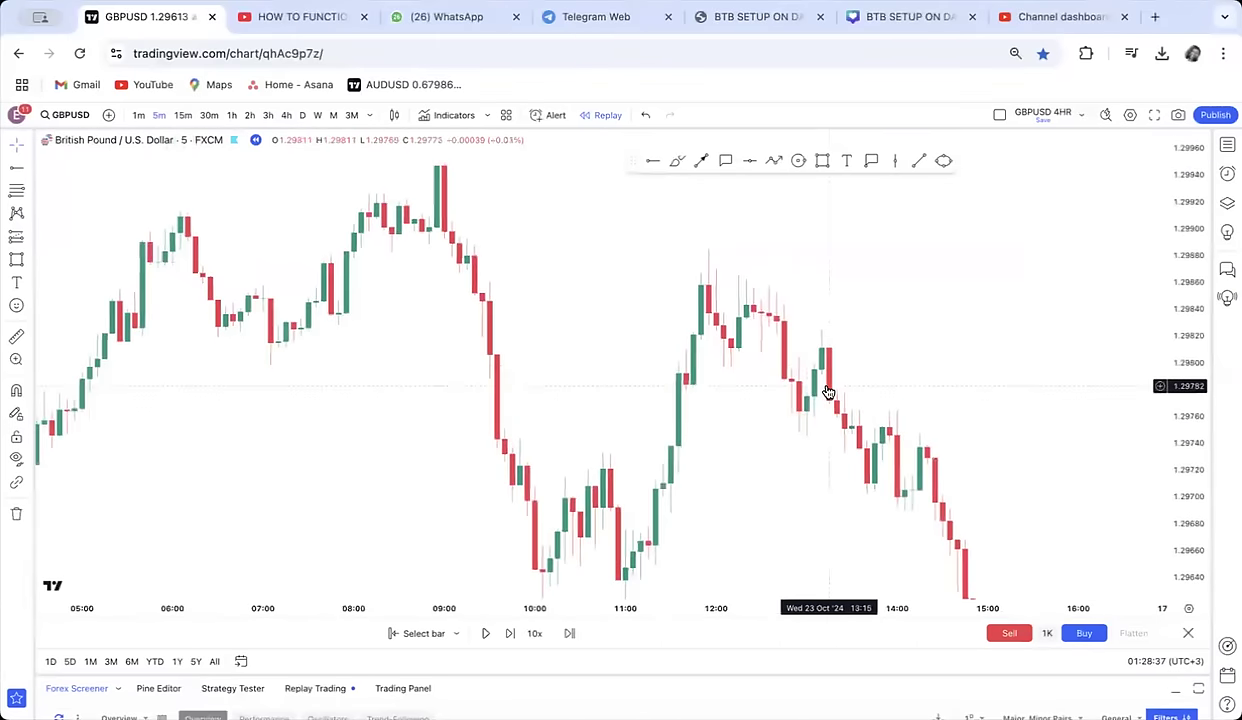
left_click(701, 161)
left_click(574, 308)
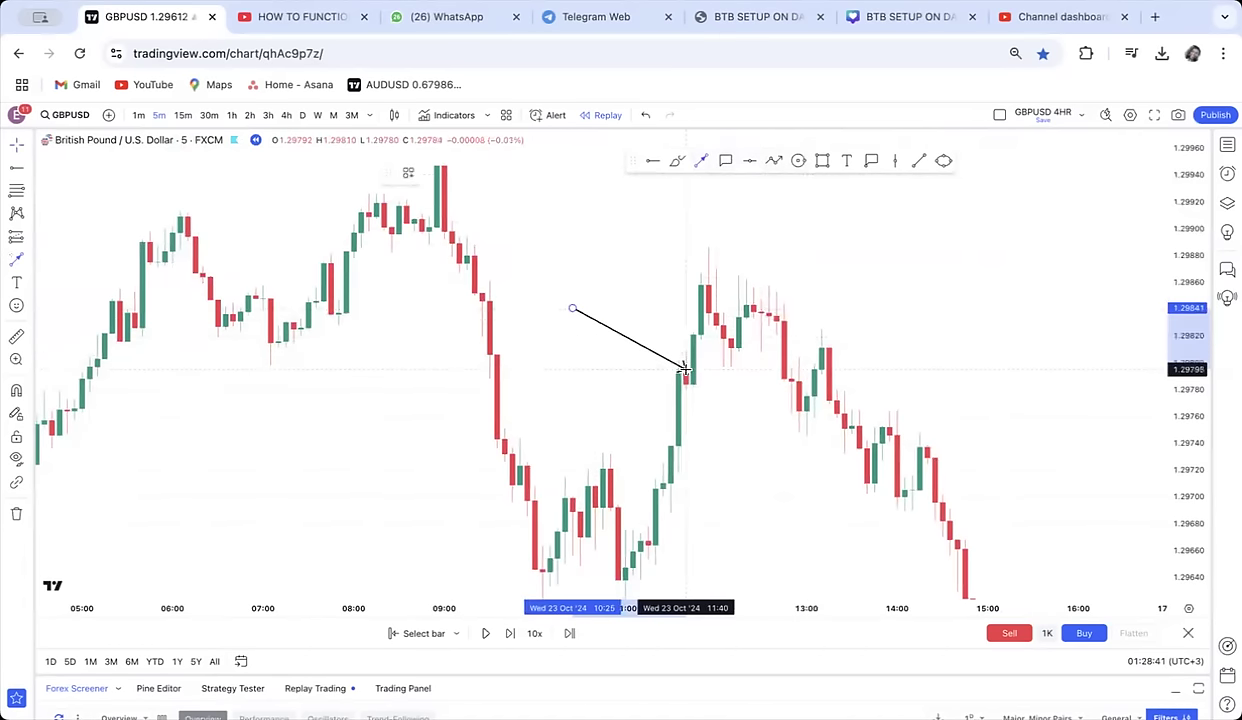
left_click(691, 351)
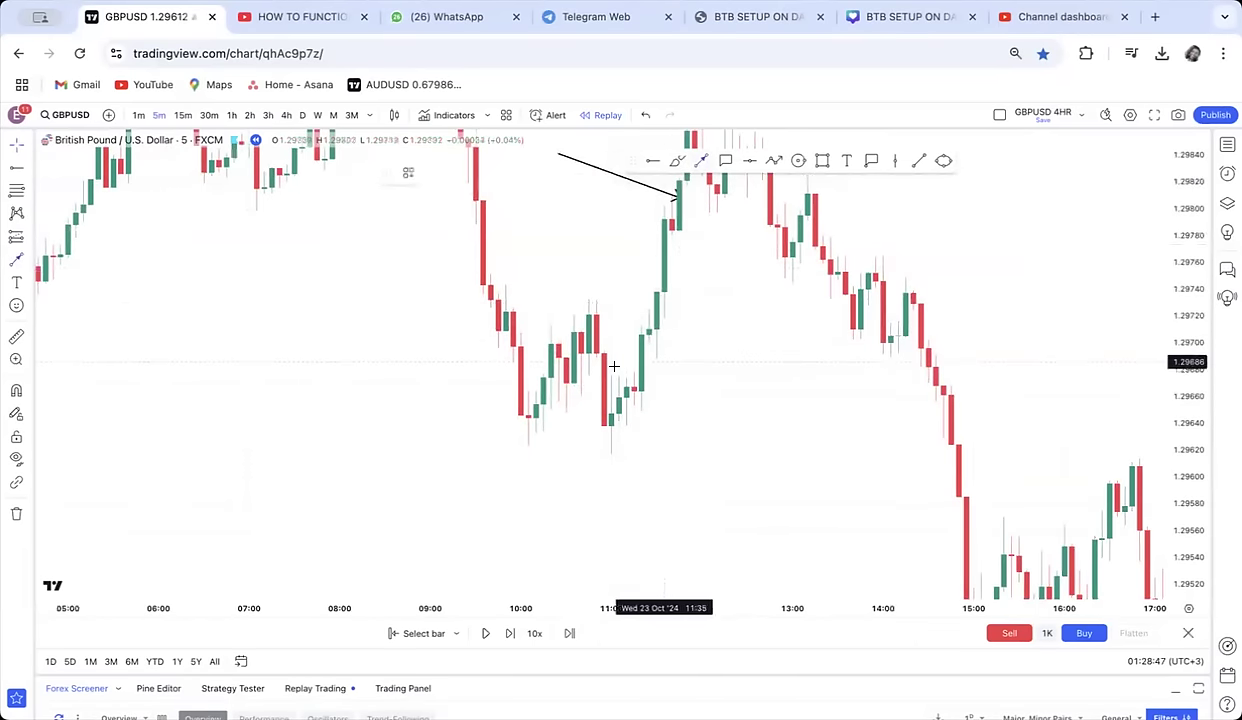
left_click(575, 337)
left_click(639, 360)
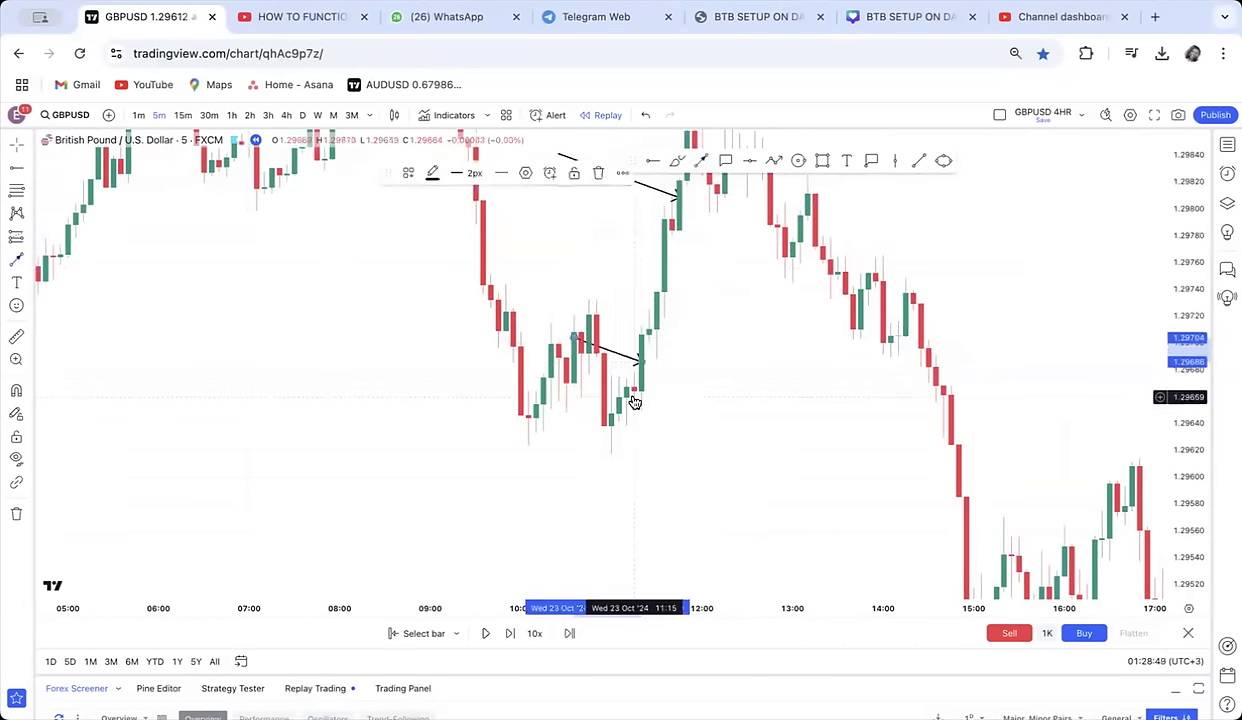
Draw a third arrow pointing at the tall green candle around 05:40 on 23 October, near 1.2984
left_click_drag(604, 395, 639, 365)
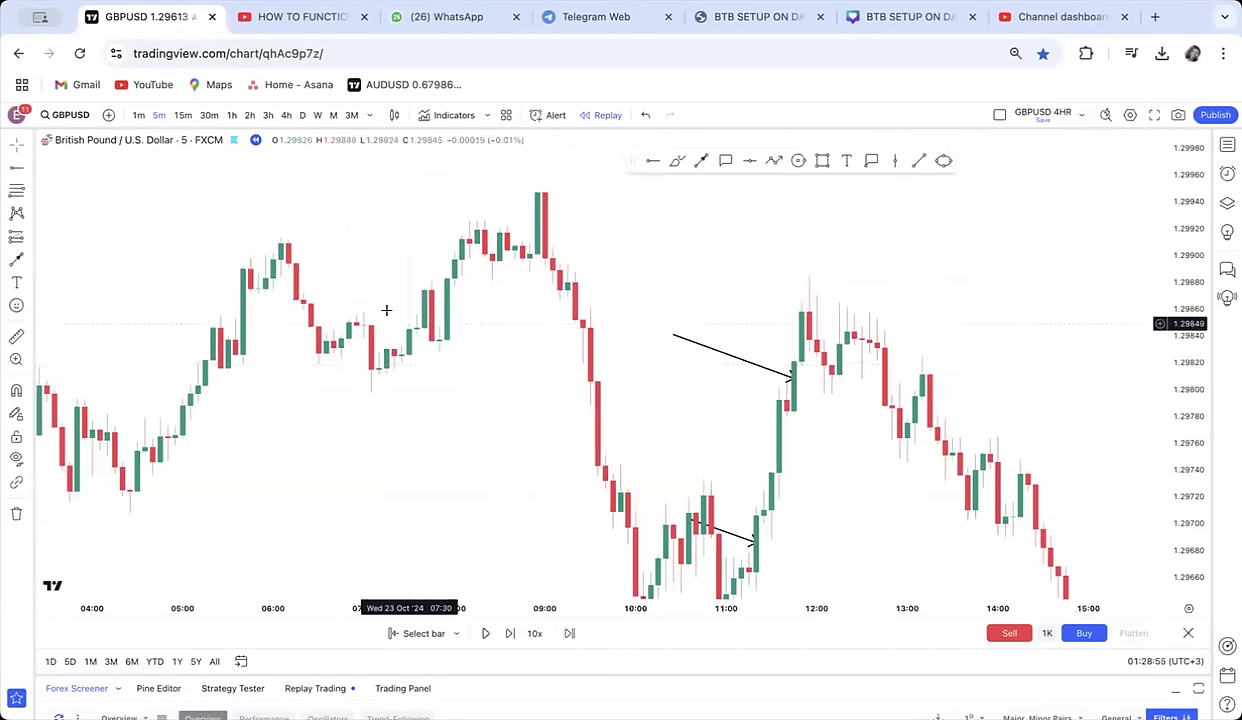
left_click_drag(639, 365, 735, 394)
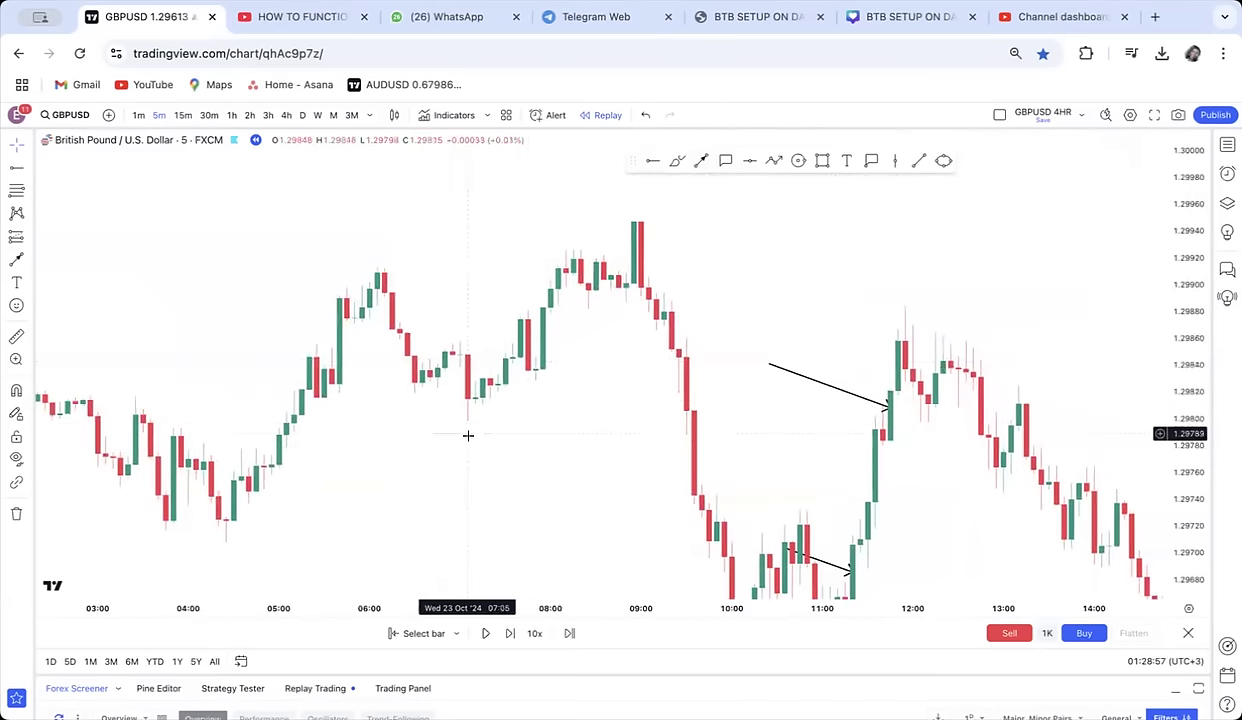
left_click(701, 161)
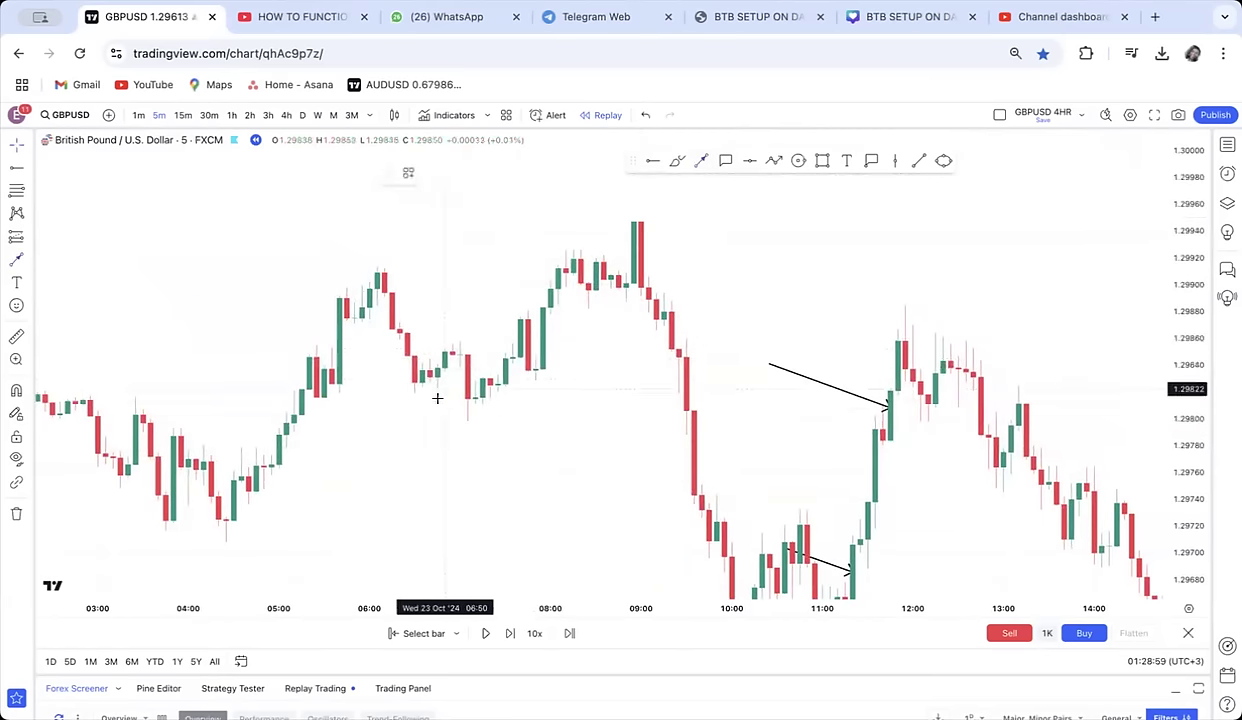
left_click(444, 498)
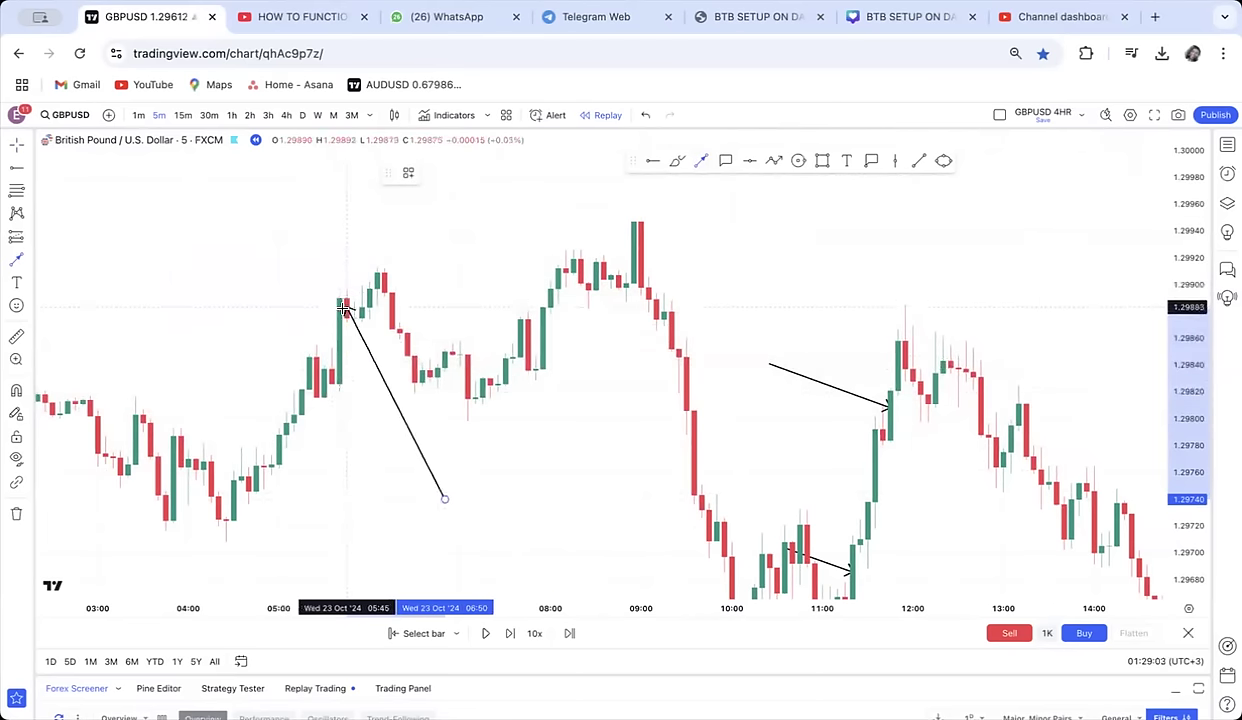
left_click(341, 370)
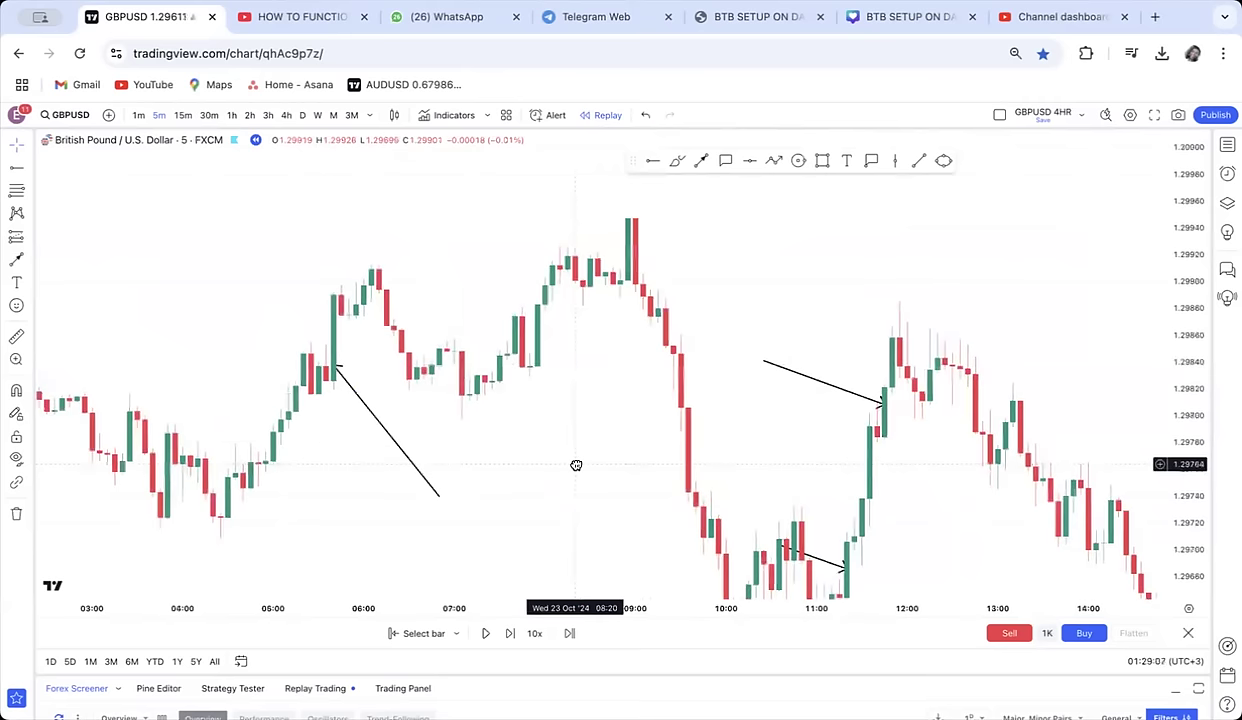
Examine the latest 5-minute candles and the sketched red and green bodies relative to the horizontal line at 1.29068
left_click_drag(576, 465, 416, 410)
left_click_drag(710, 502, 364, 300)
left_click_drag(945, 463, 555, 262)
left_click_drag(745, 418, 470, 240)
left_click_drag(807, 436, 635, 252)
scroll(807, 377, "down", 1)
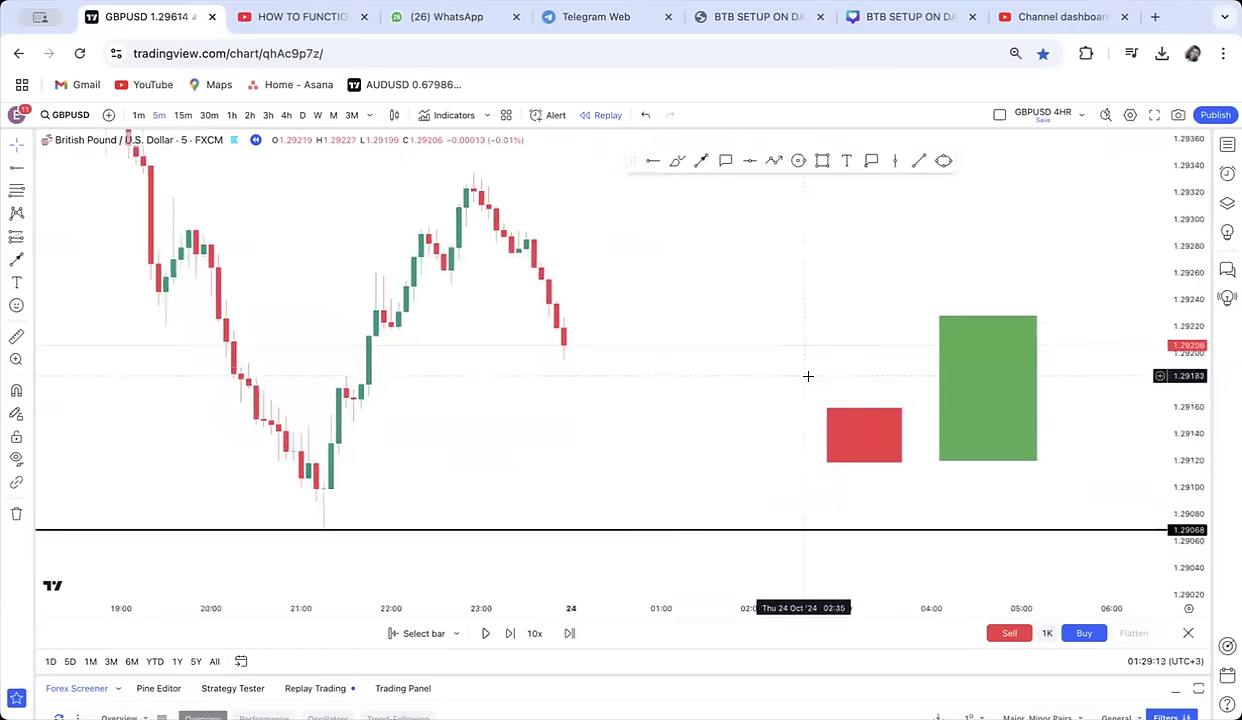
scroll(704, 330, "down", 2)
mouse_move(690, 343)
left_mouse_down()
mouse_move(688, 356)
mouse_move(629, 357)
left_mouse_up()
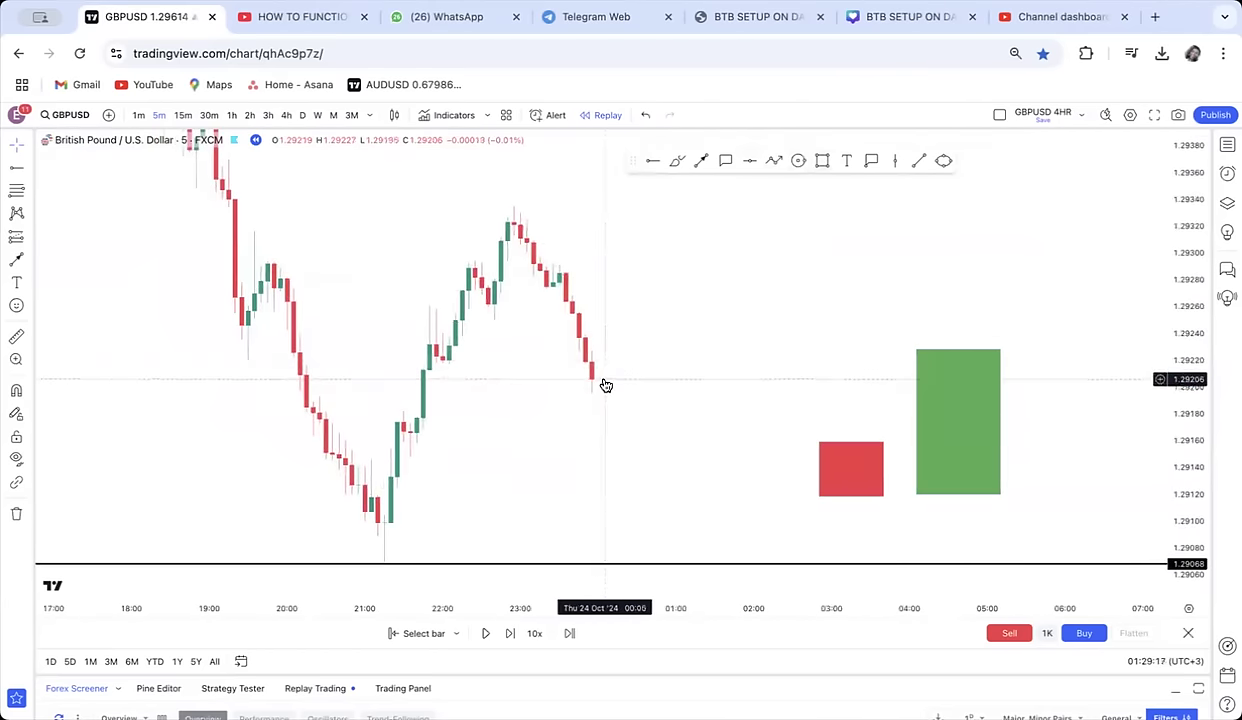
Sketch a small green candle body directly after the last candle, from about 1.2921 to 1.2925, and delete it
left_click(821, 163)
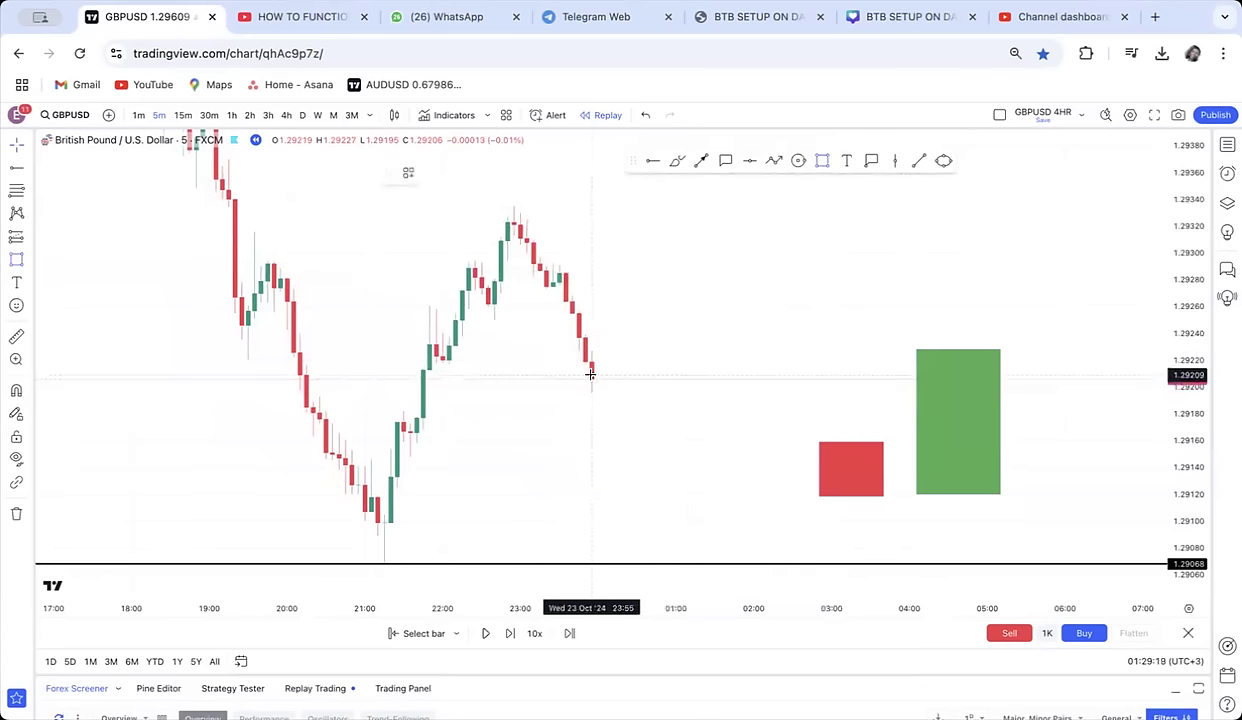
left_click_drag(617, 370, 598, 320)
left_click_drag(690, 388, 686, 425)
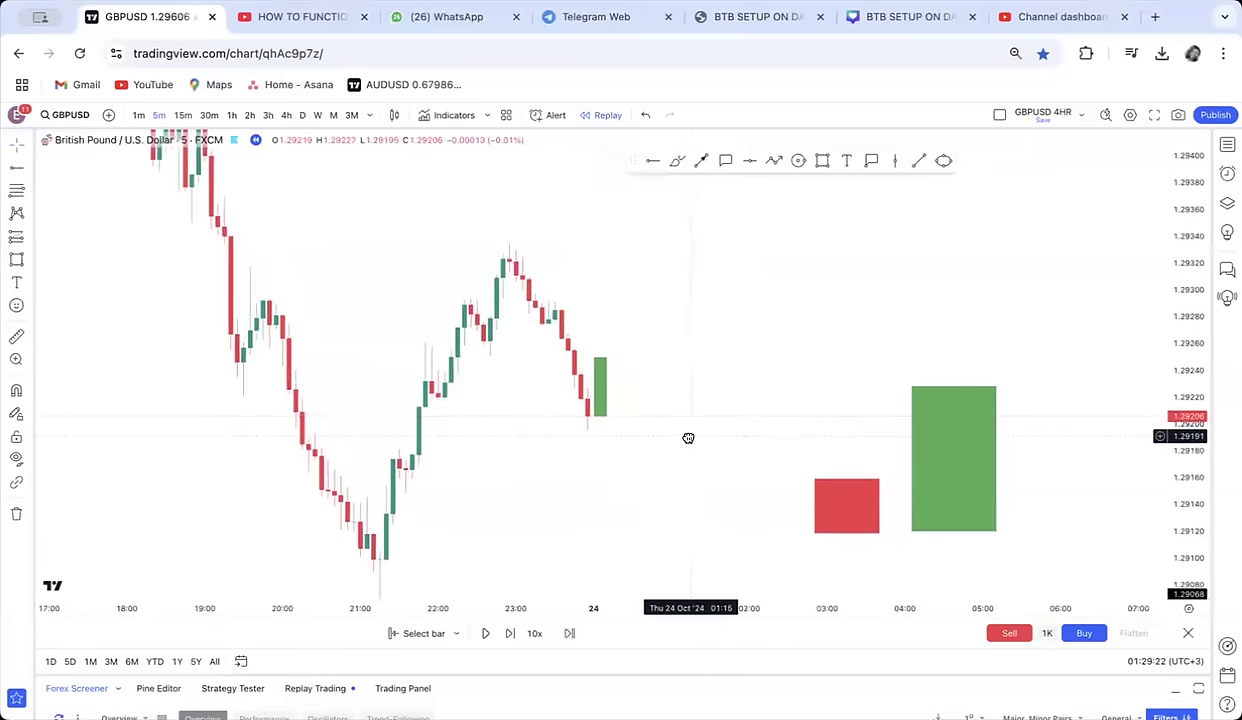
left_click(596, 412)
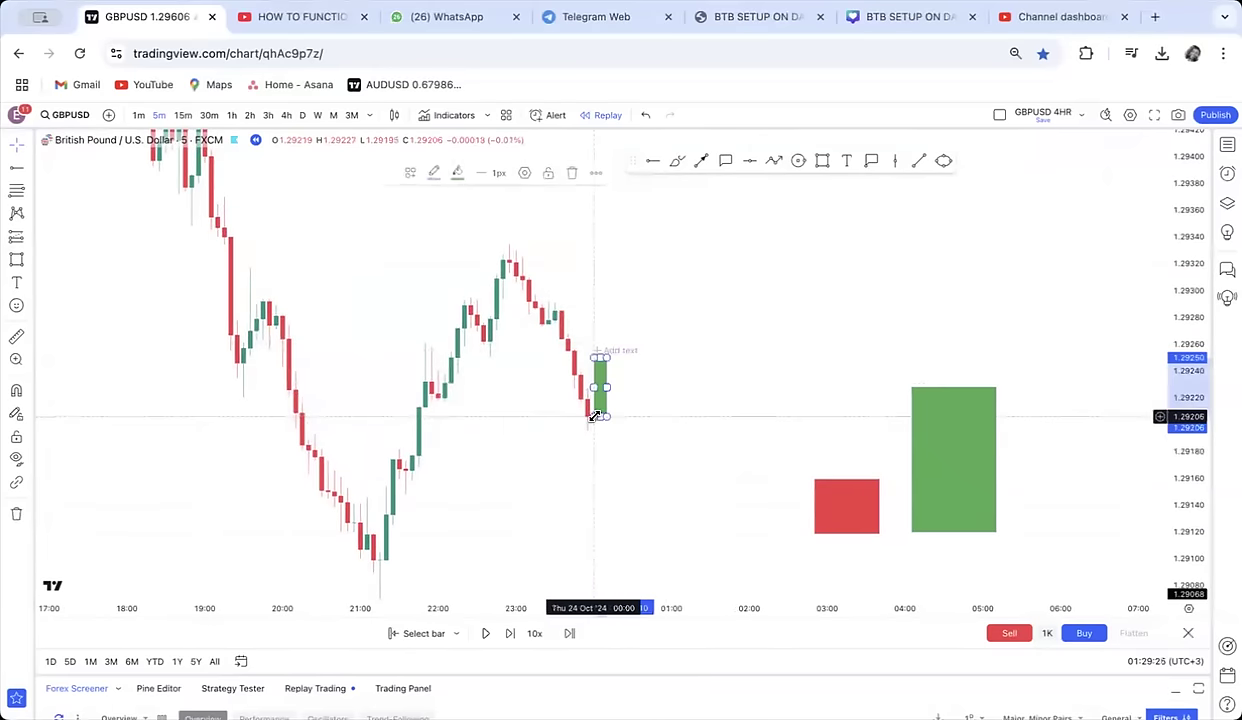
left_click(573, 174)
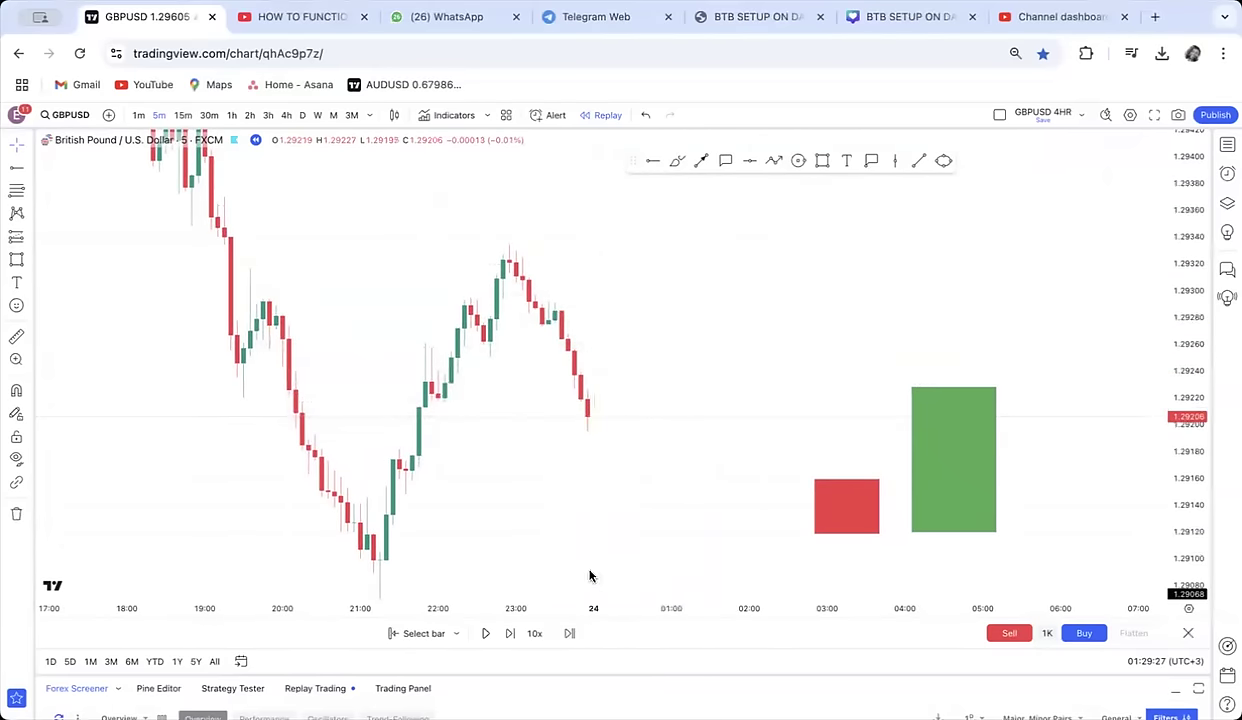
Advance the 5-minute replay bar by bar past midnight on 24 October until a green candle engulfs the preceding red one
left_click_drag(557, 452, 488, 395)
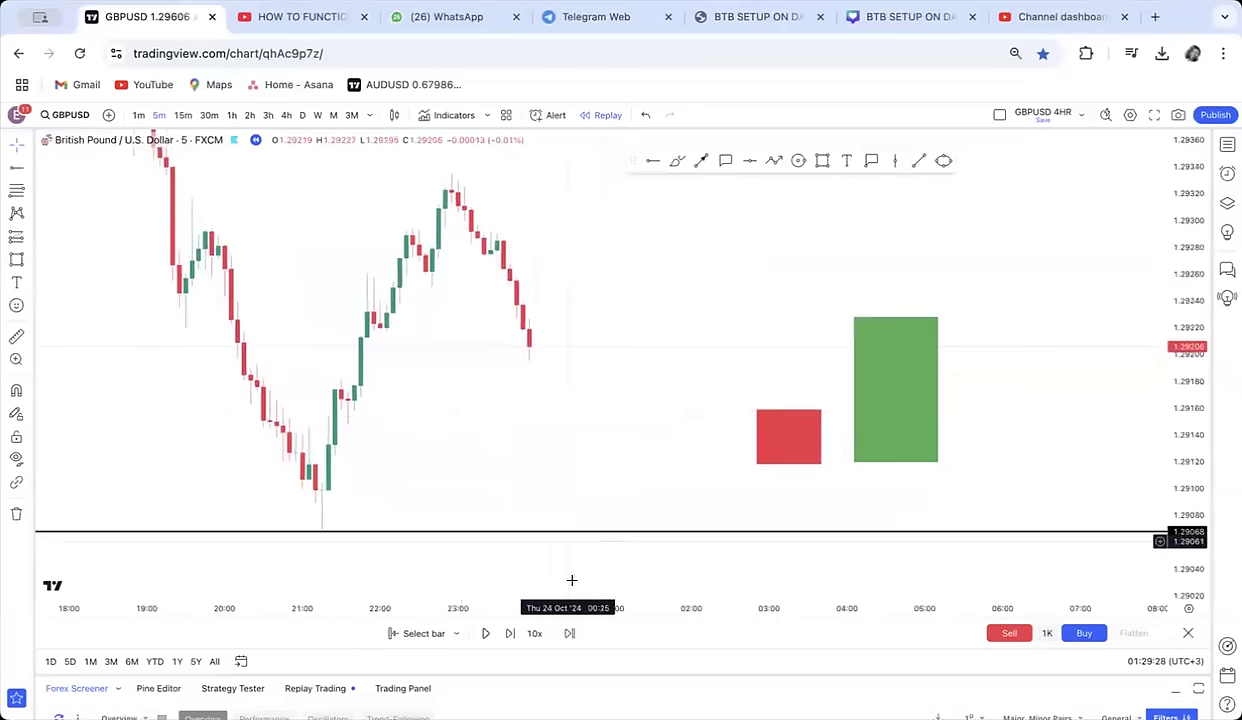
left_click(511, 634)
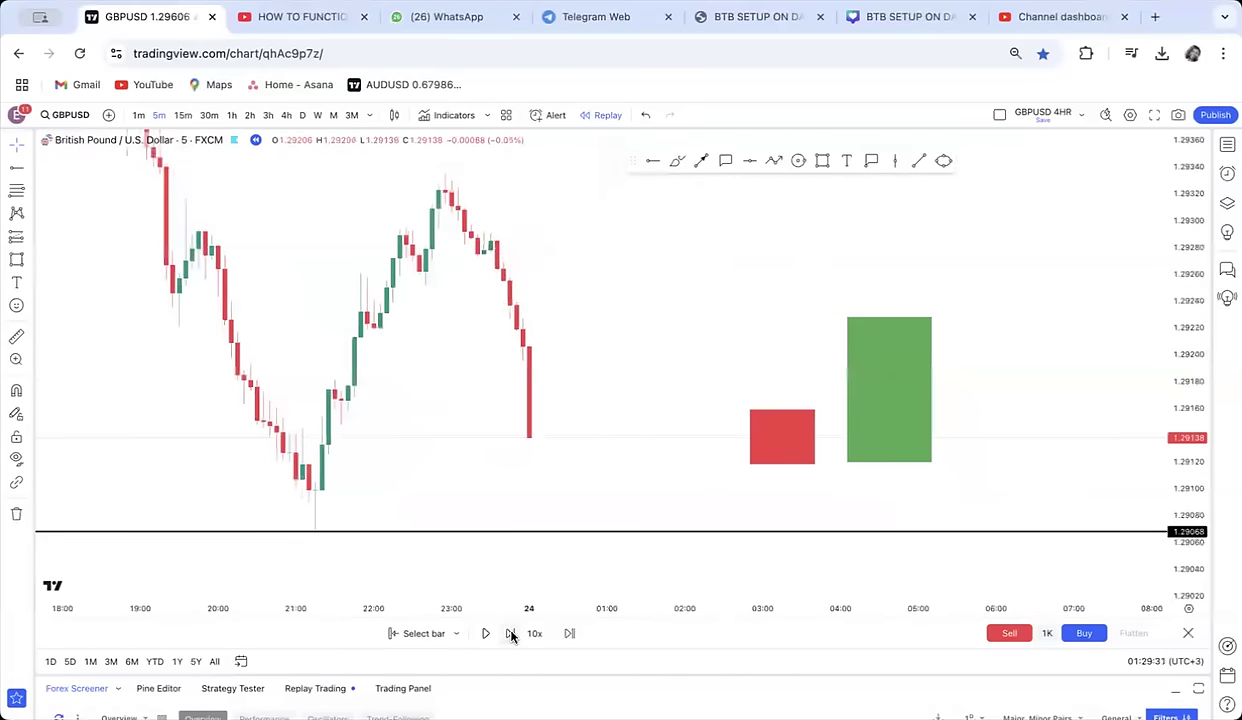
left_click(511, 634)
left_click(511, 634)
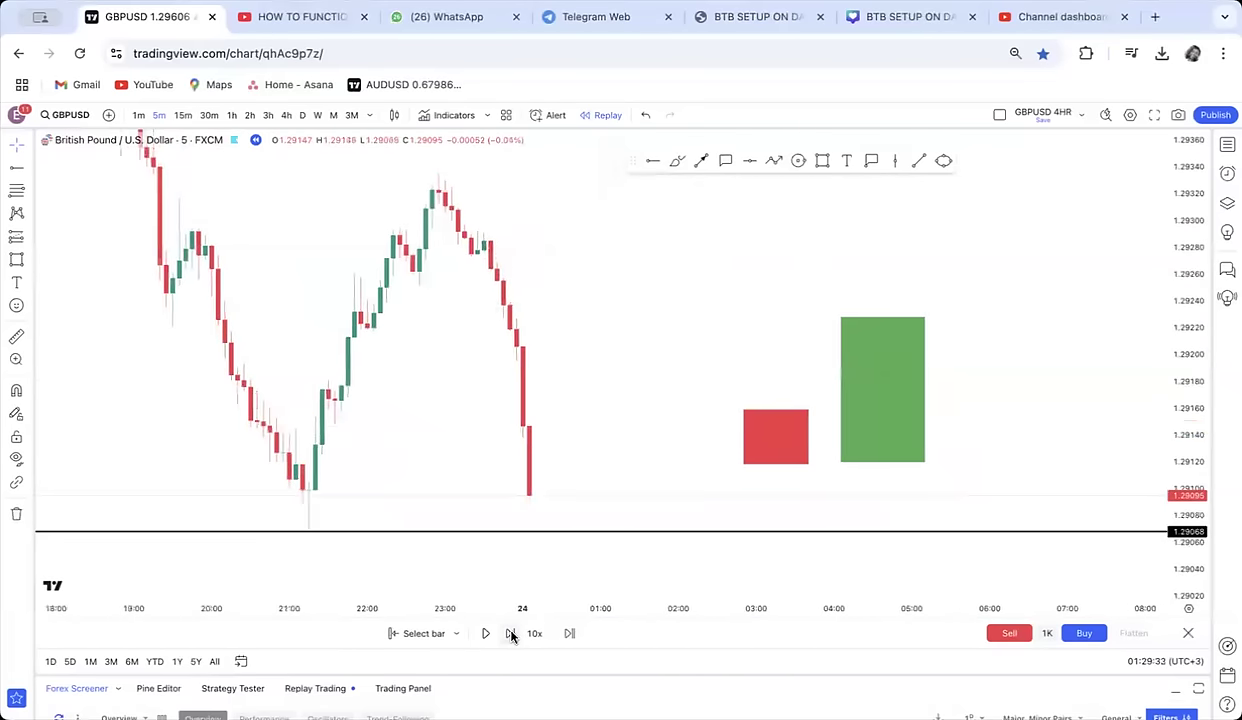
left_click(511, 634)
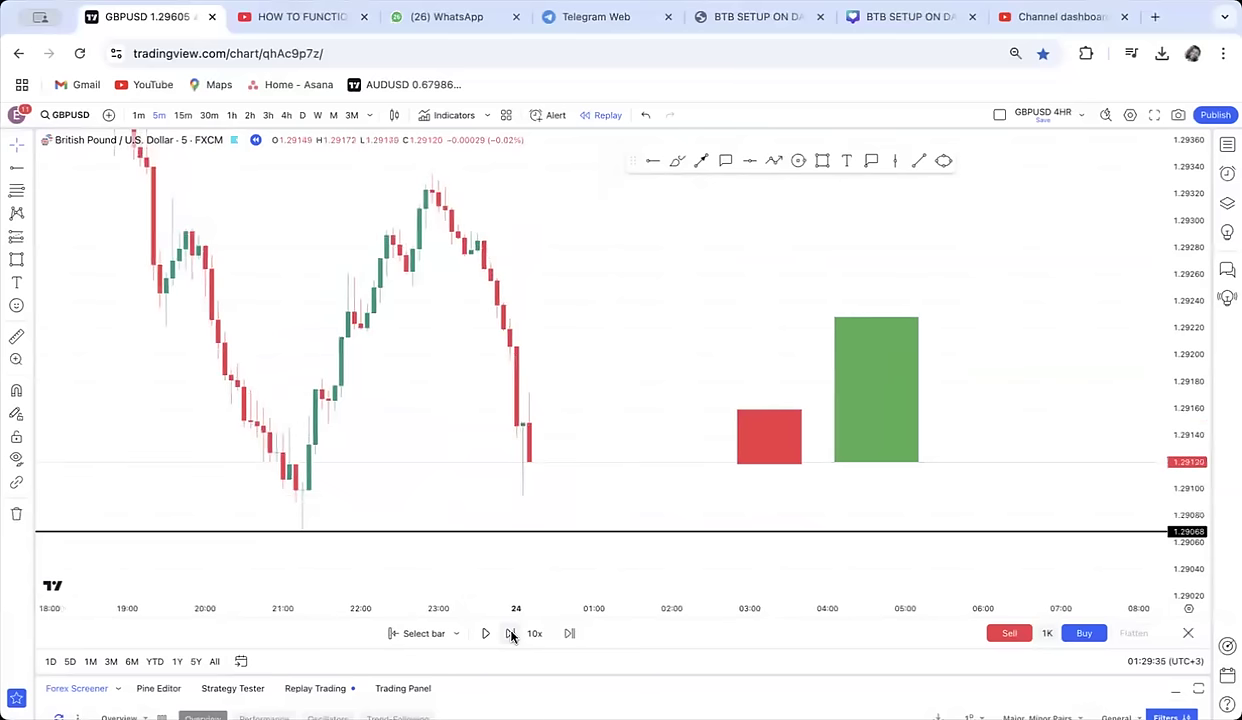
left_click(511, 634)
left_click(511, 634)
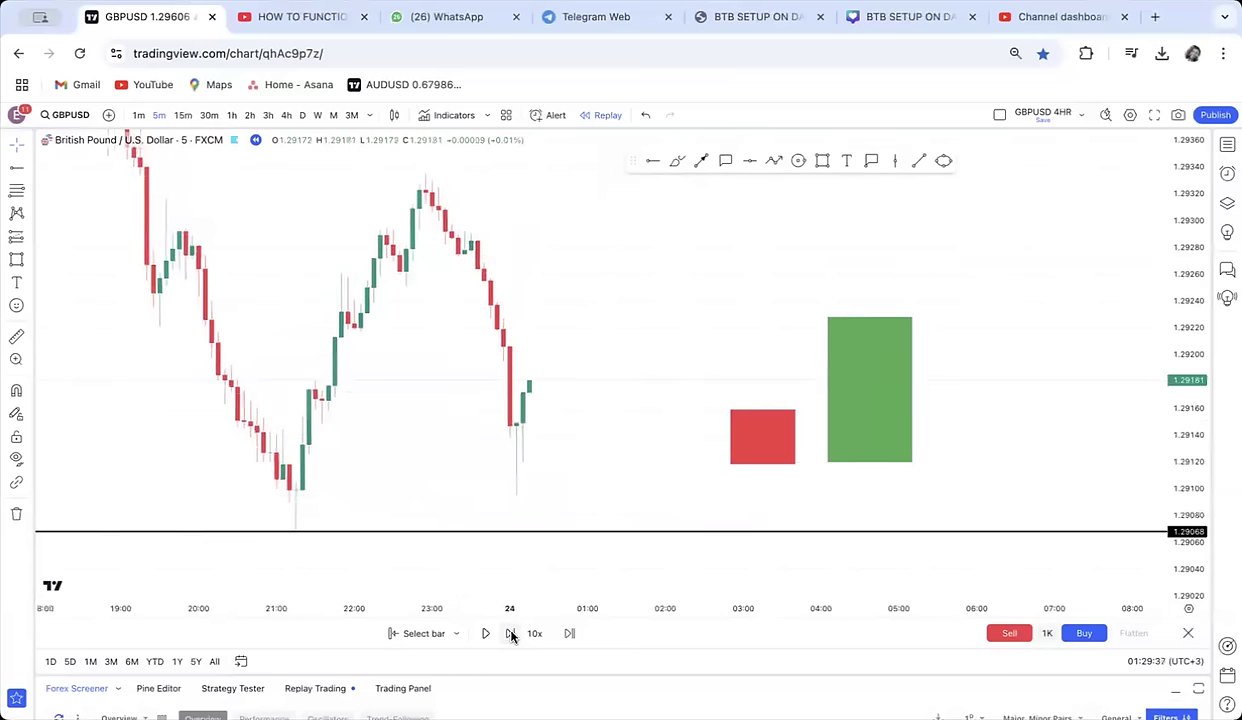
left_click(511, 634)
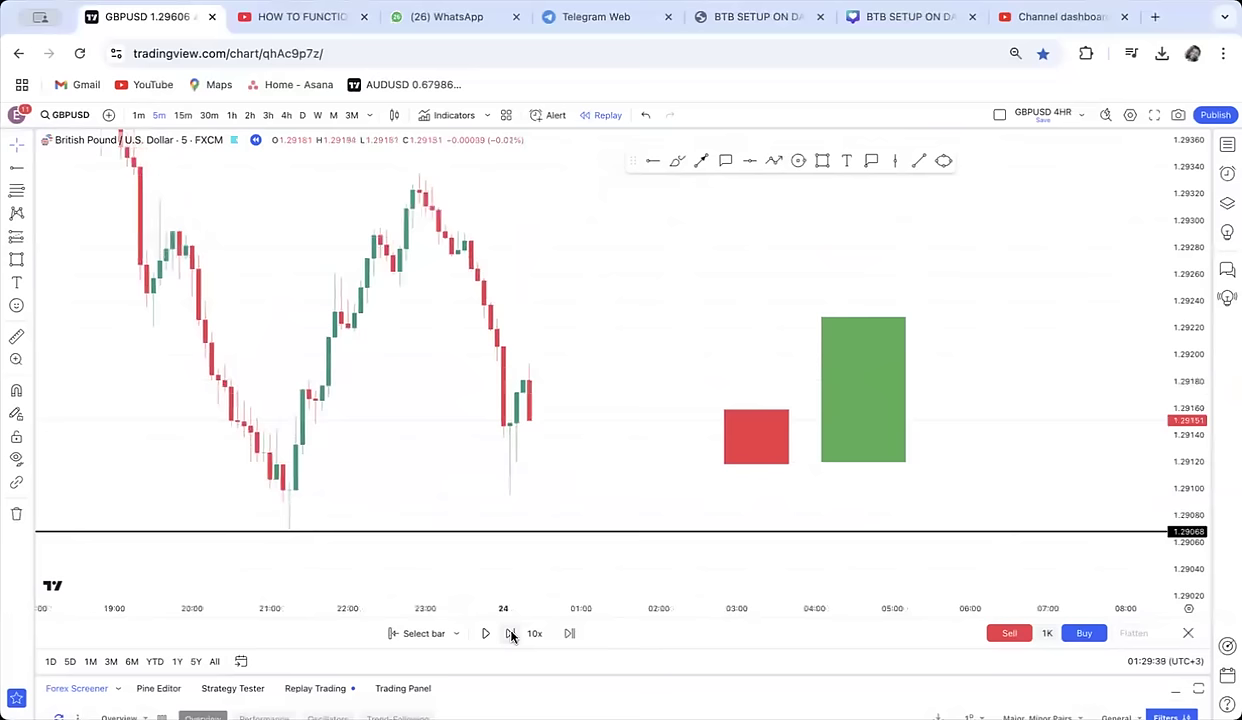
left_click(511, 634)
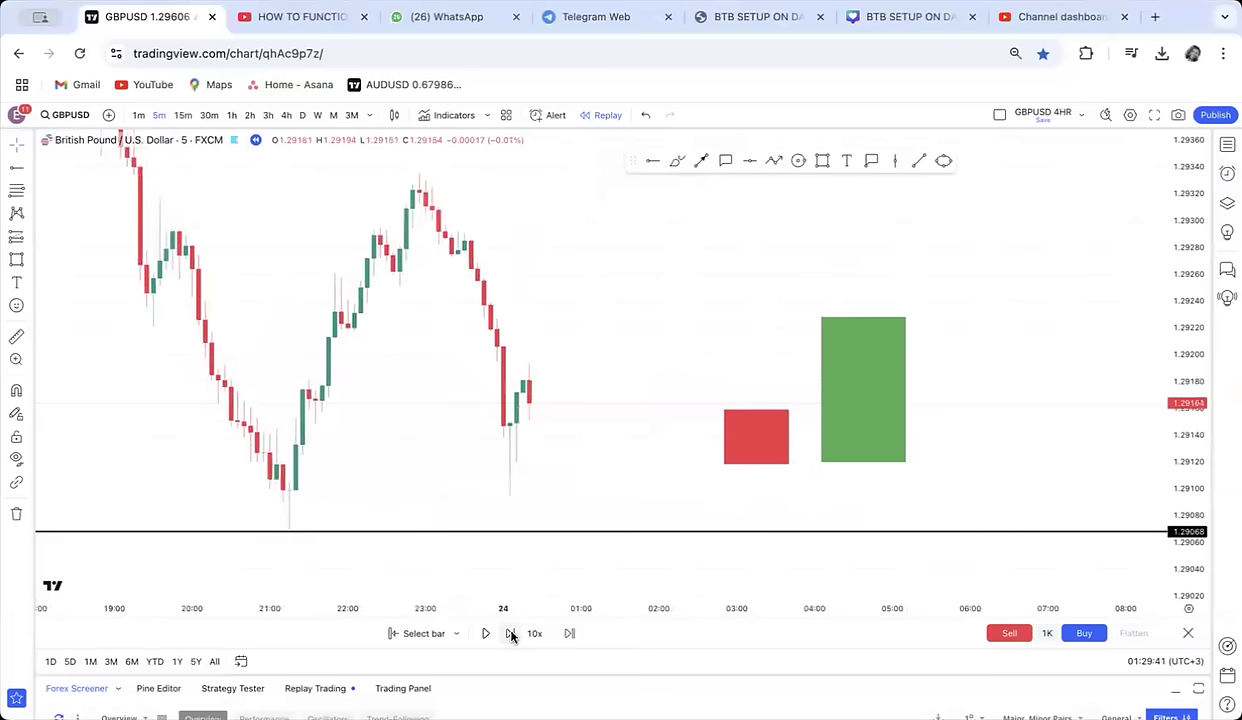
left_click(511, 634)
Delete the large green and red rectangles sketched beside the latest candles
left_click(798, 429)
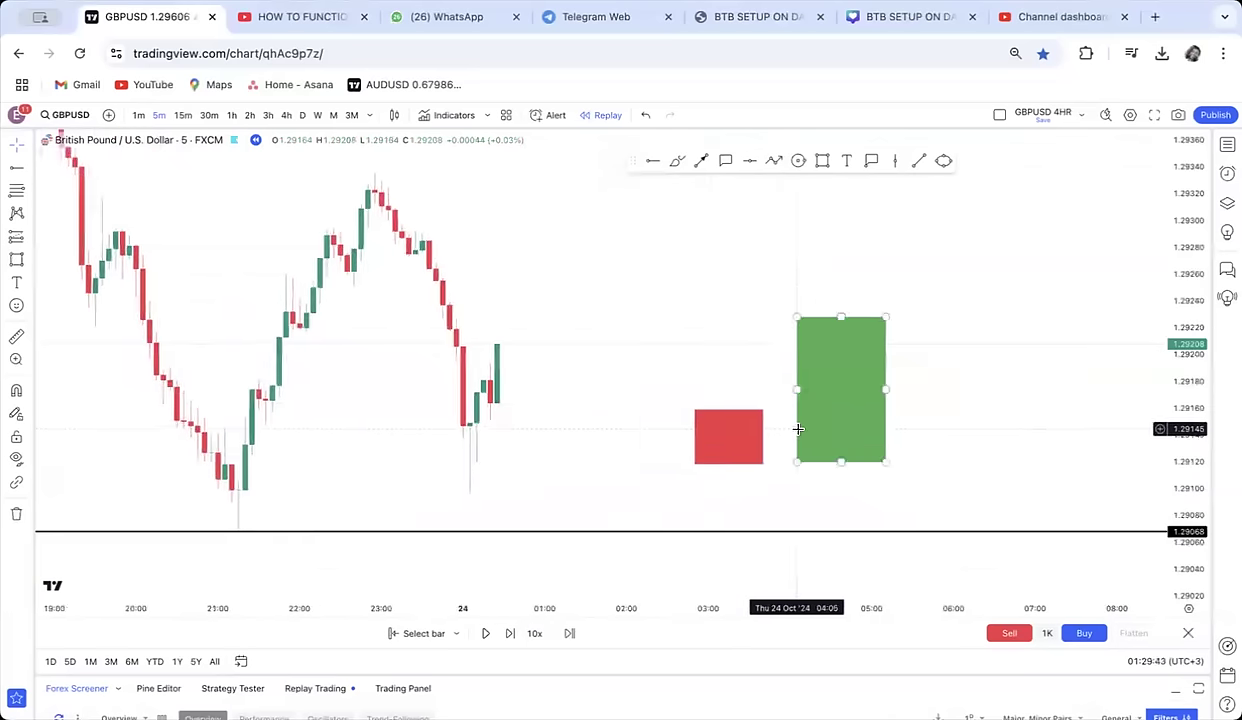
scroll(798, 429, "up", 3)
left_click_drag(498, 419, 886, 410)
scroll(887, 452, "up", 1)
left_click_drag(888, 468, 757, 431)
left_click(1064, 424)
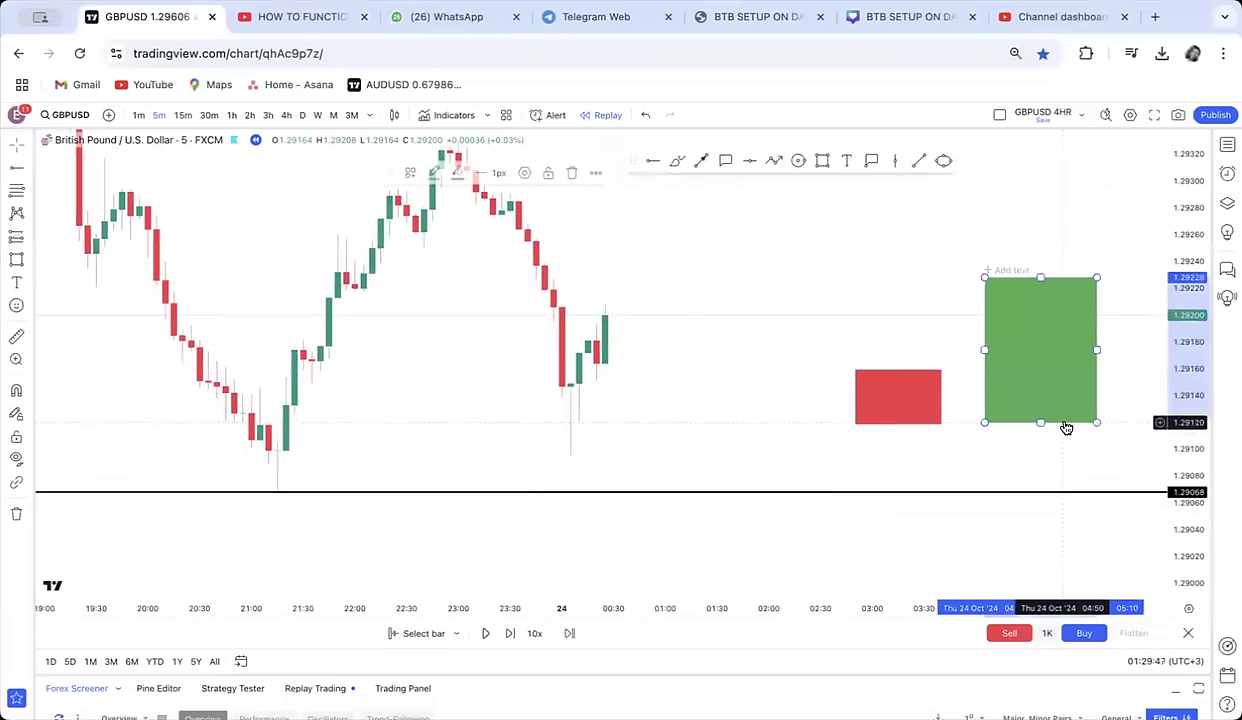
key("Delete")
left_click(929, 424)
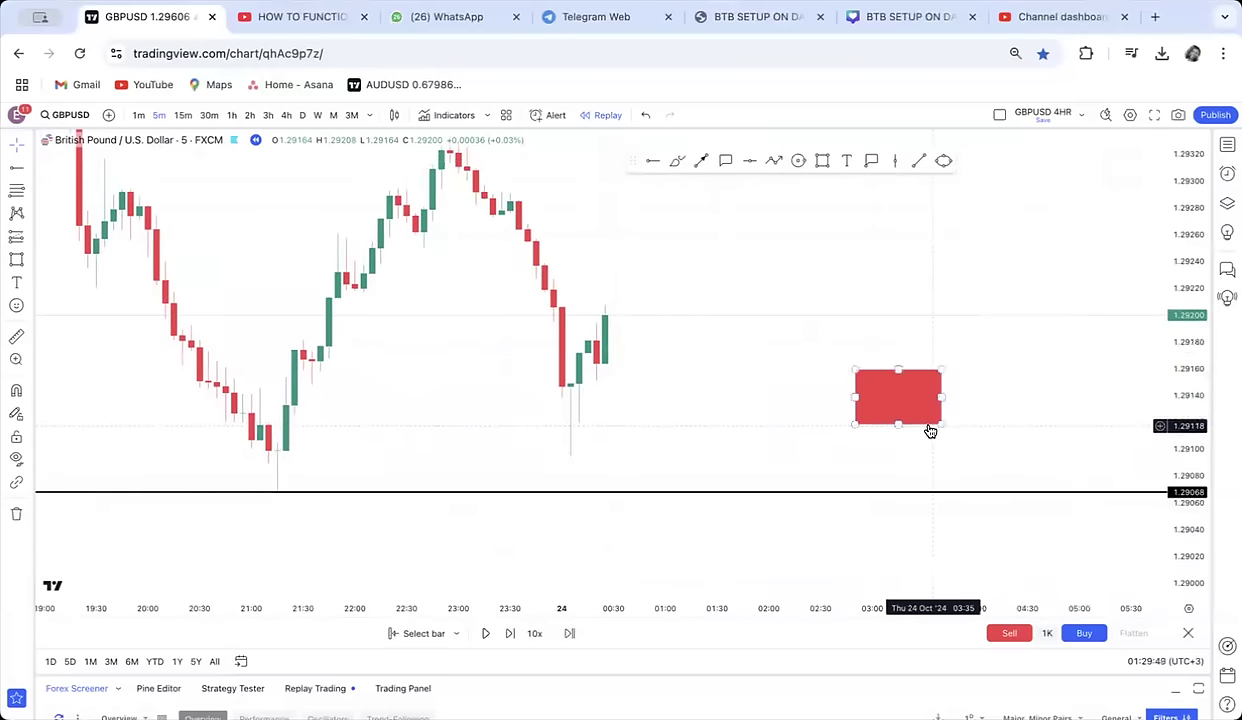
key("Delete")
Place a horizontal ray at 1.29194, starting around 00:10 on 24 October, to mark the engulfing level
left_click_drag(856, 379, 773, 410)
left_click_drag(1189, 488, 1162, 405)
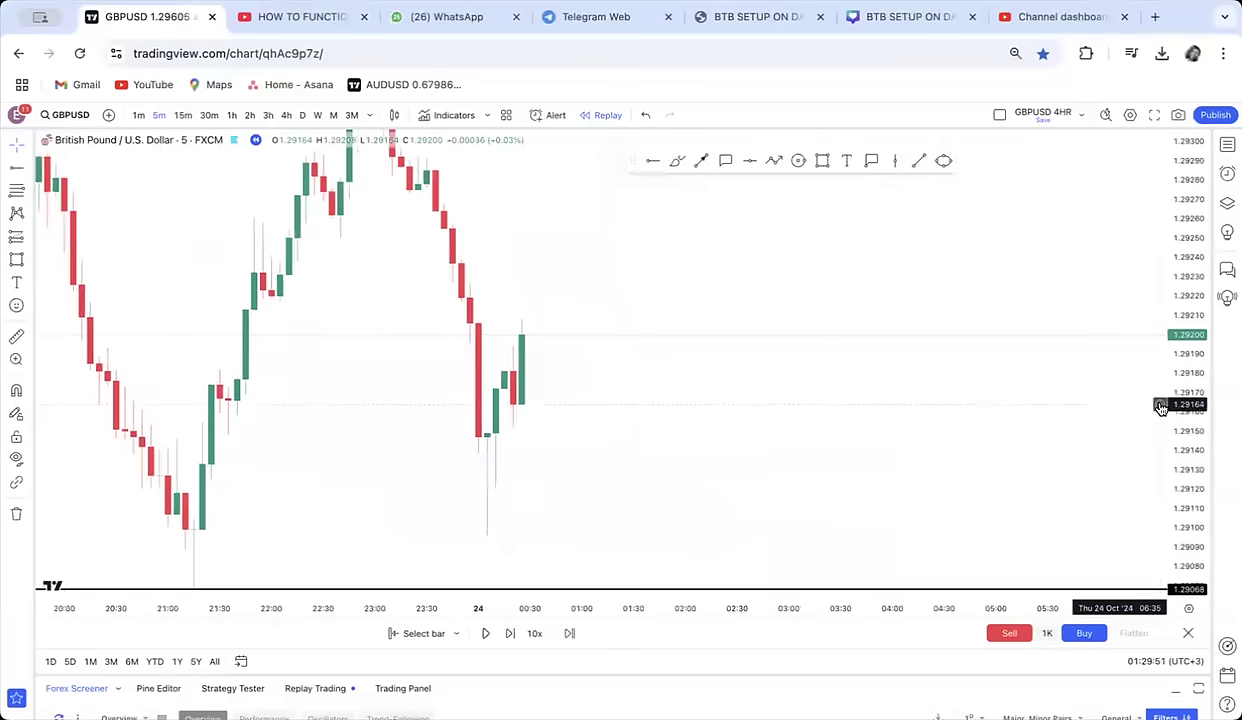
left_click(495, 346)
left_click_drag(747, 432, 852, 553)
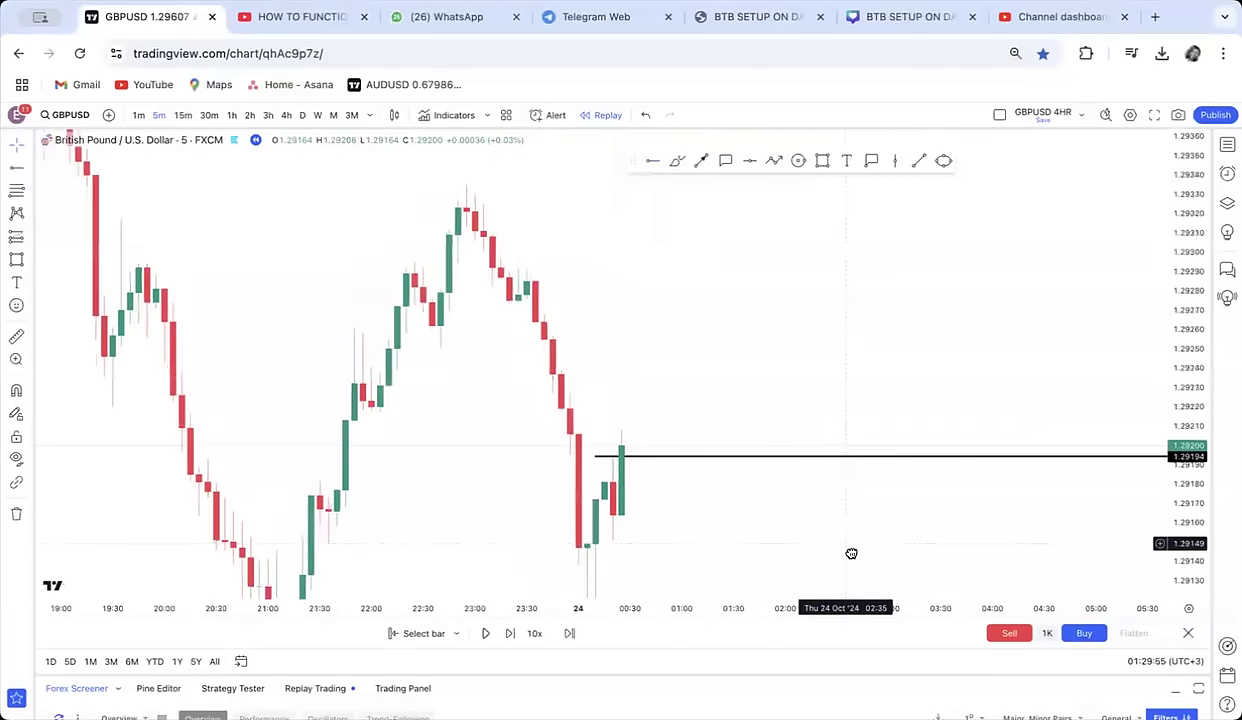
Measure about 20 pips upward from 1.29200 and place a horizontal ray at 1.29405 as the target level
scroll(882, 410, "down", 2)
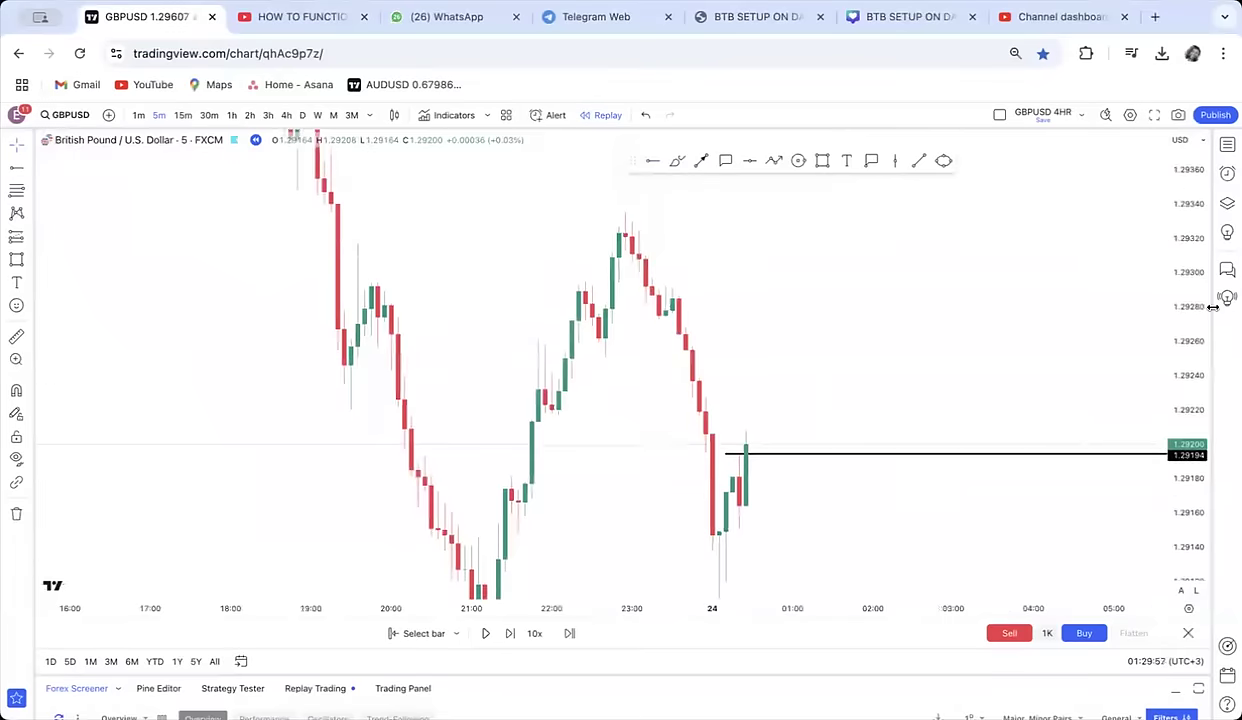
left_click_drag(1189, 308, 1189, 445)
left_click_drag(1081, 316, 1017, 385)
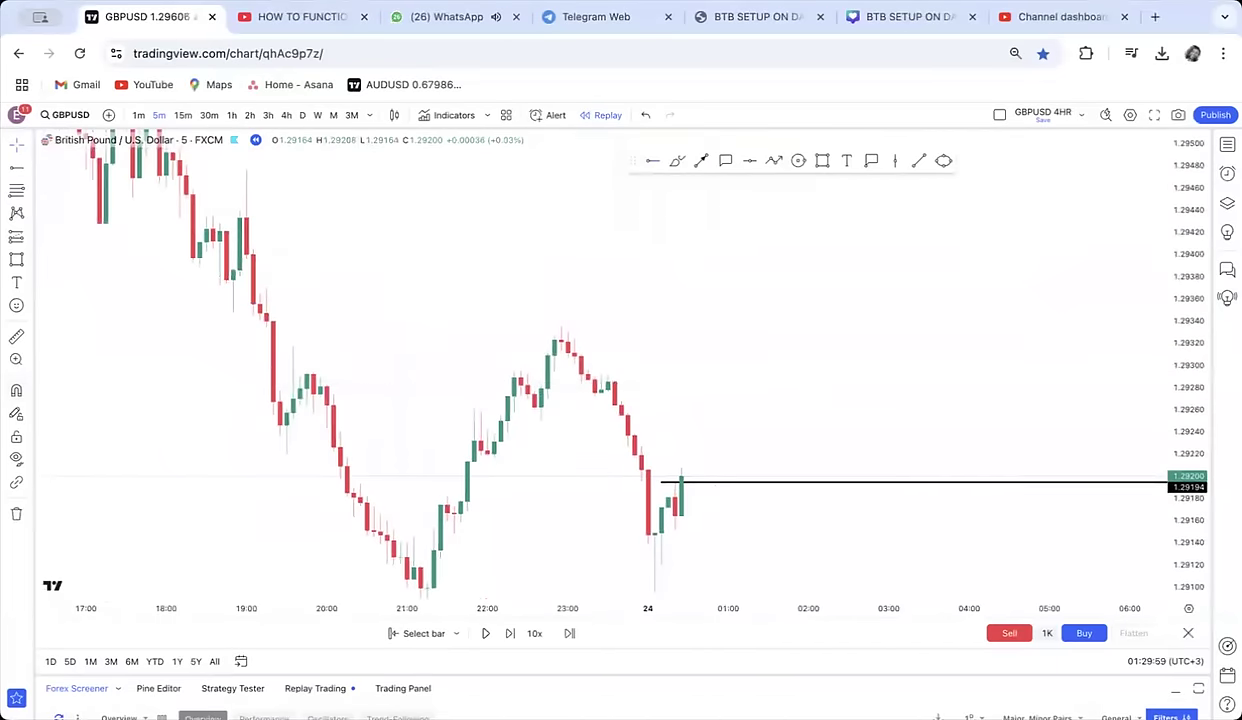
left_click(16, 337)
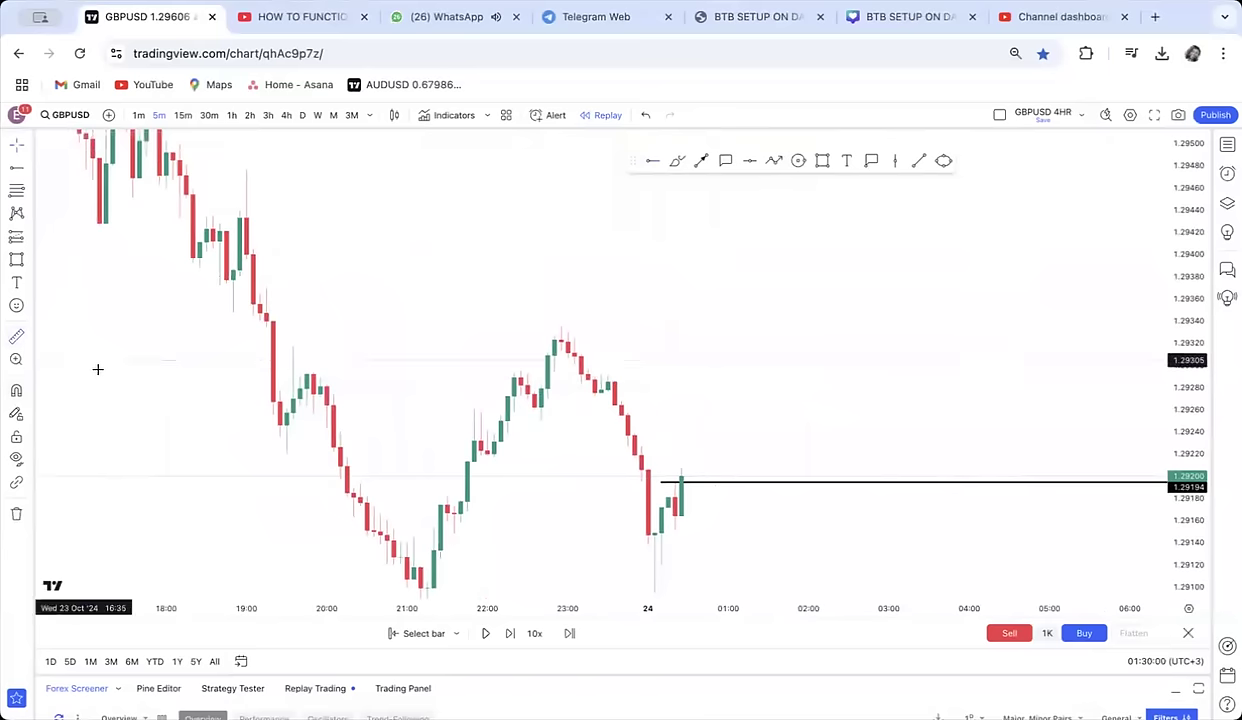
left_click(660, 477)
left_click_drag(808, 256, 809, 250)
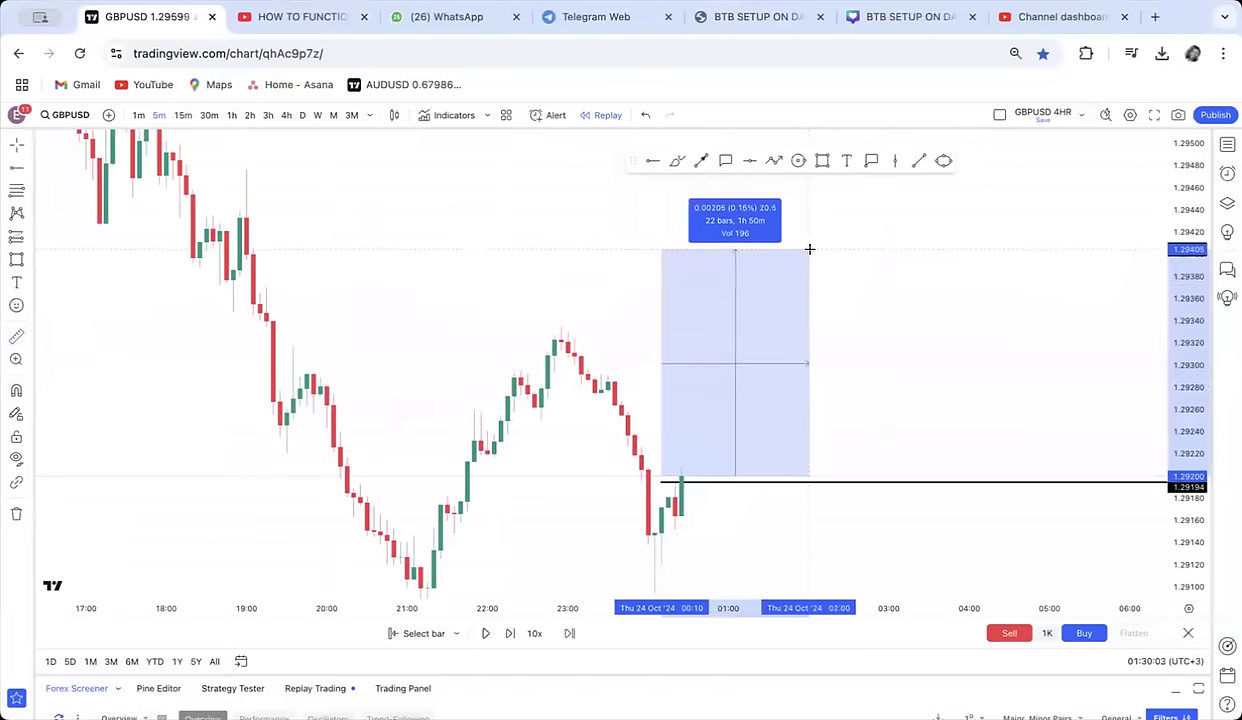
left_click(650, 162)
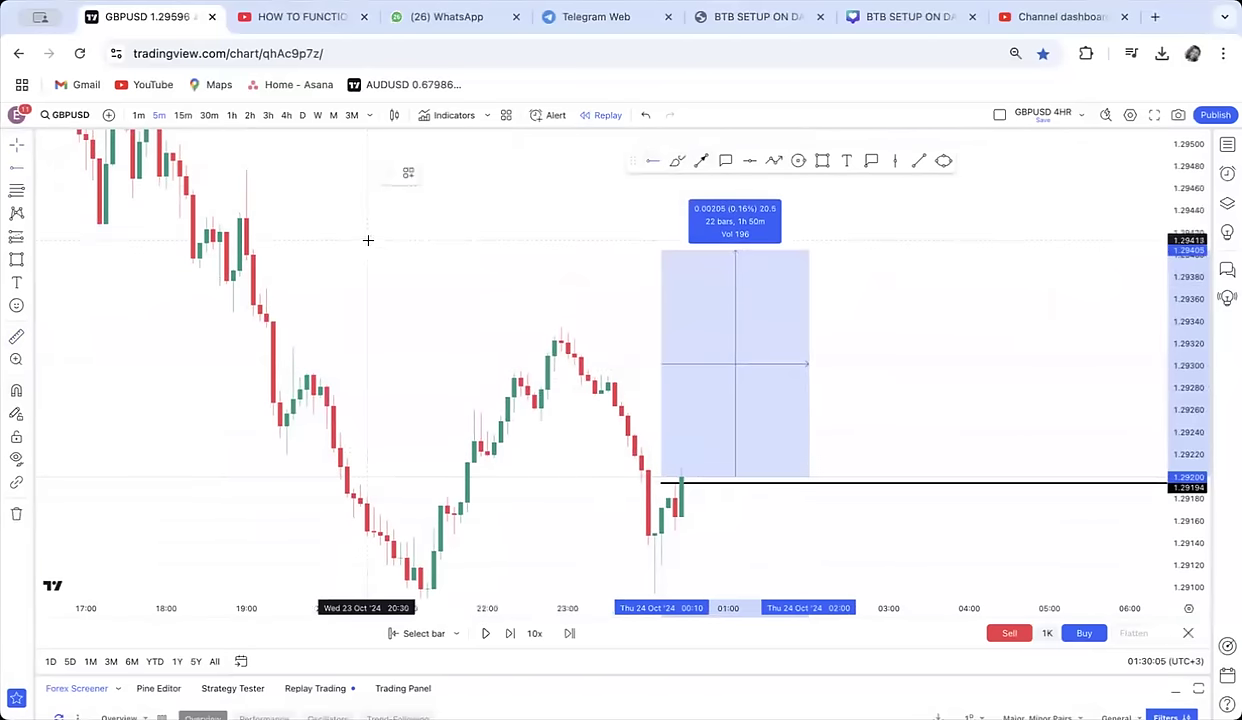
left_click(373, 249)
Sketch a tall red candle body after the last candle, from about 1.2920 down to 1.2903, and delete it
left_click_drag(774, 457, 718, 326)
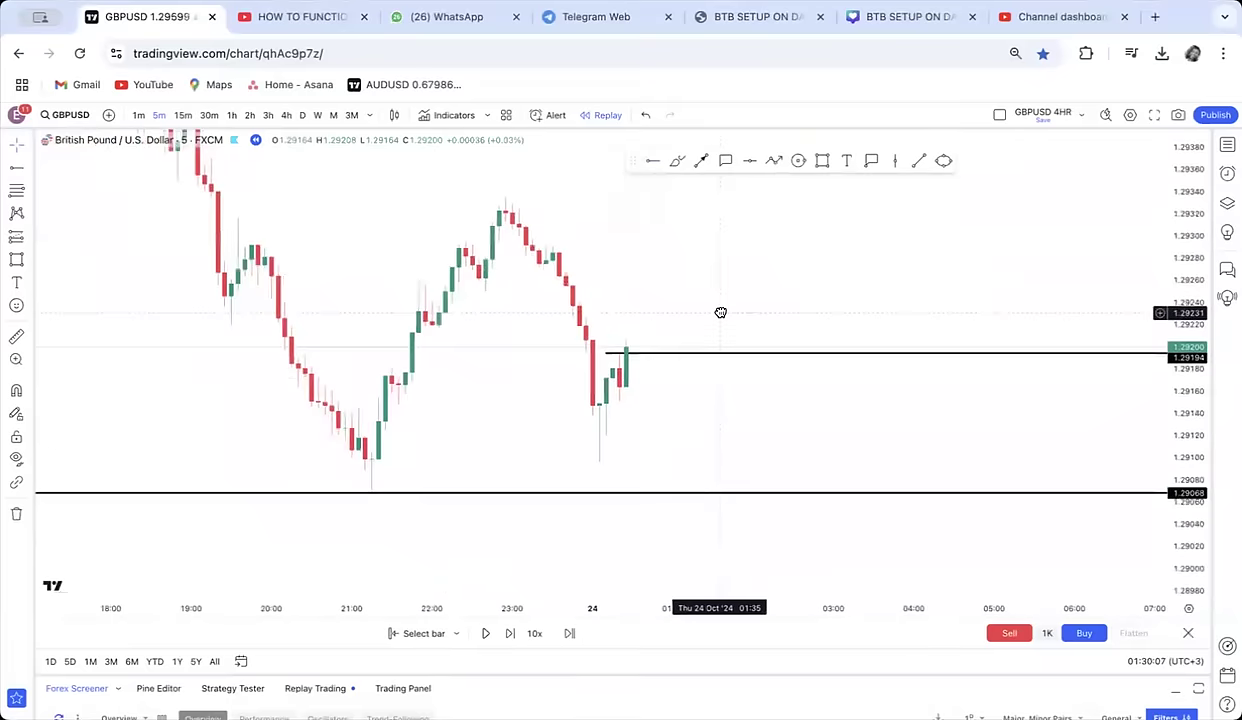
left_click(822, 161)
mouse_move(638, 345)
left_mouse_down()
mouse_move(685, 488)
mouse_move(660, 539)
left_mouse_up()
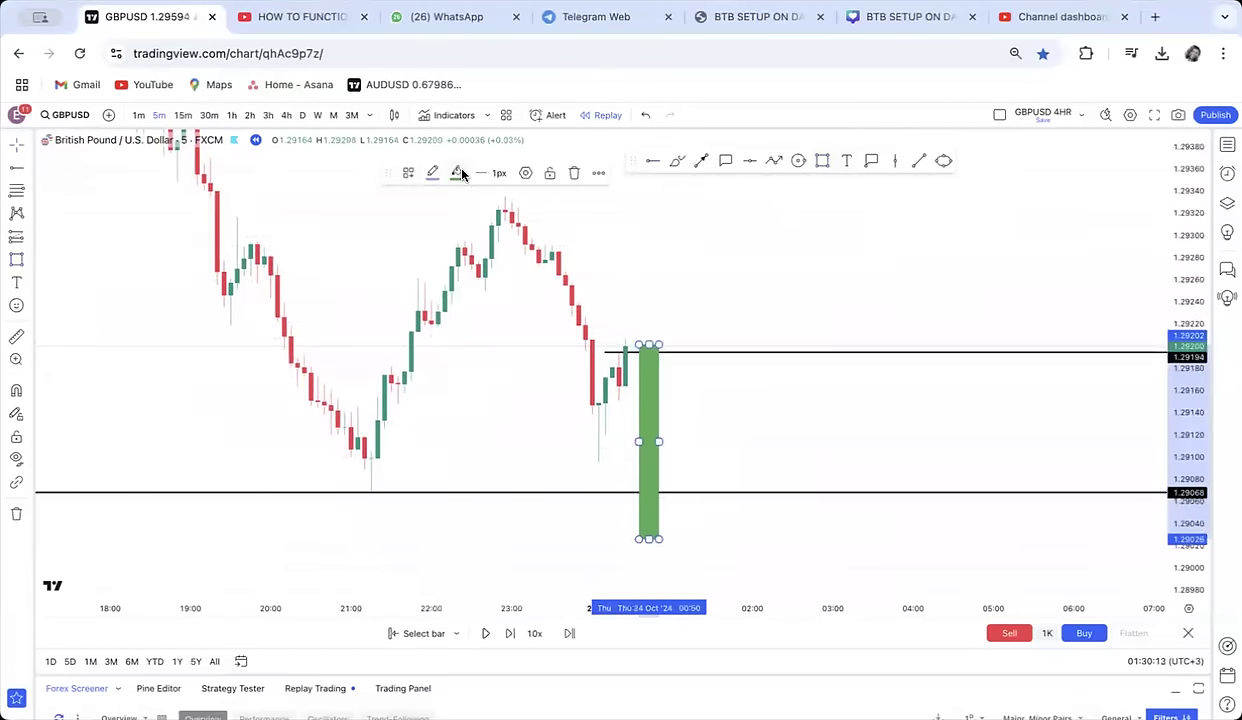
left_click(457, 173)
left_click(470, 218)
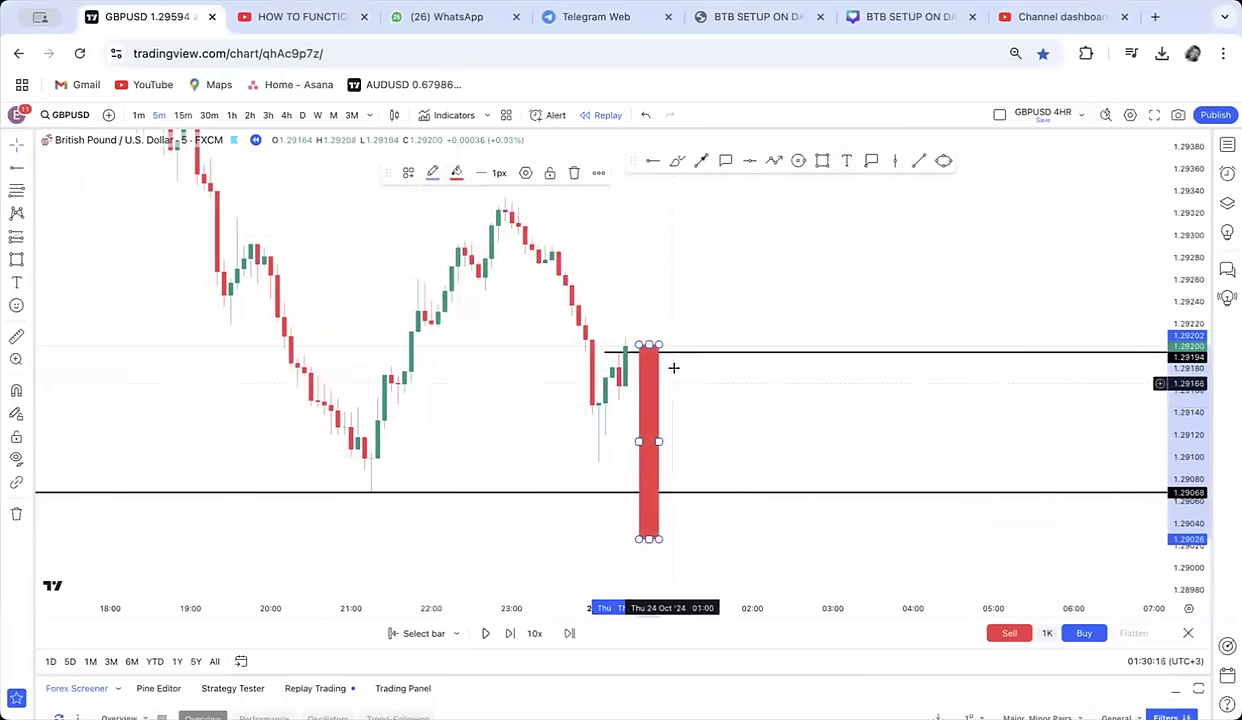
left_click(574, 175)
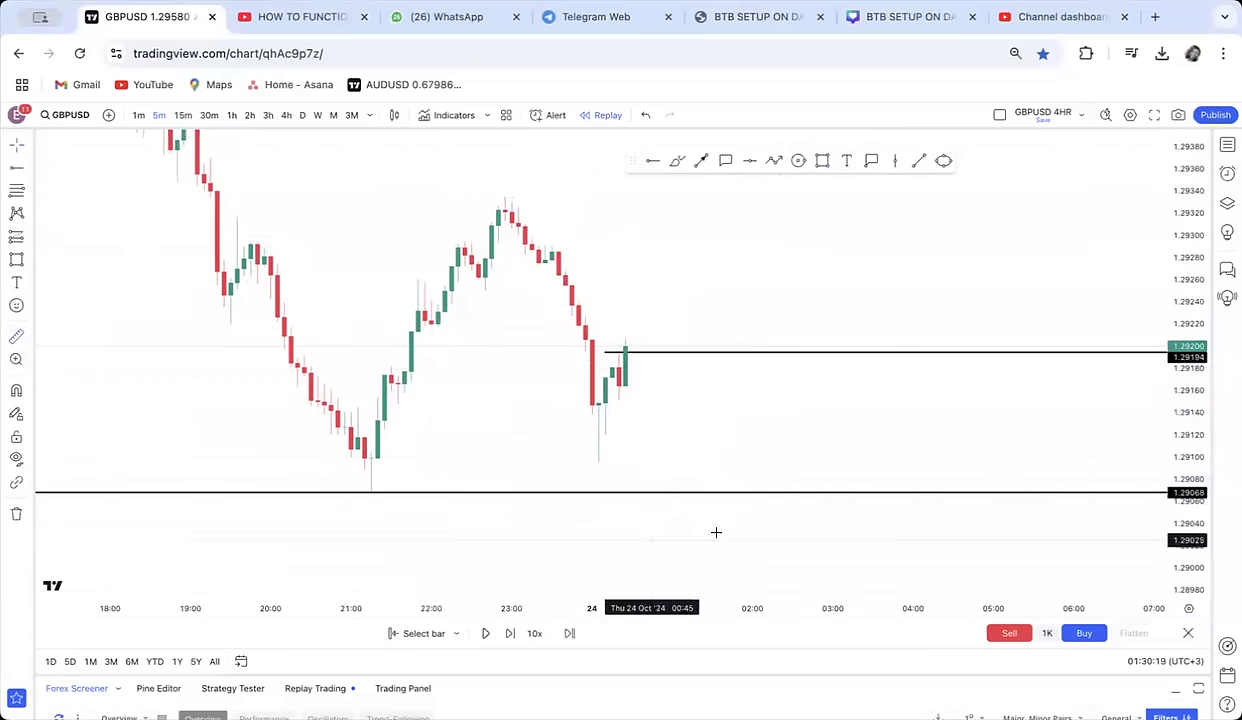
Measure about 20 pips downward from 1.29198 and place a horizontal ray at 1.28994 as the stop level
left_click(631, 351)
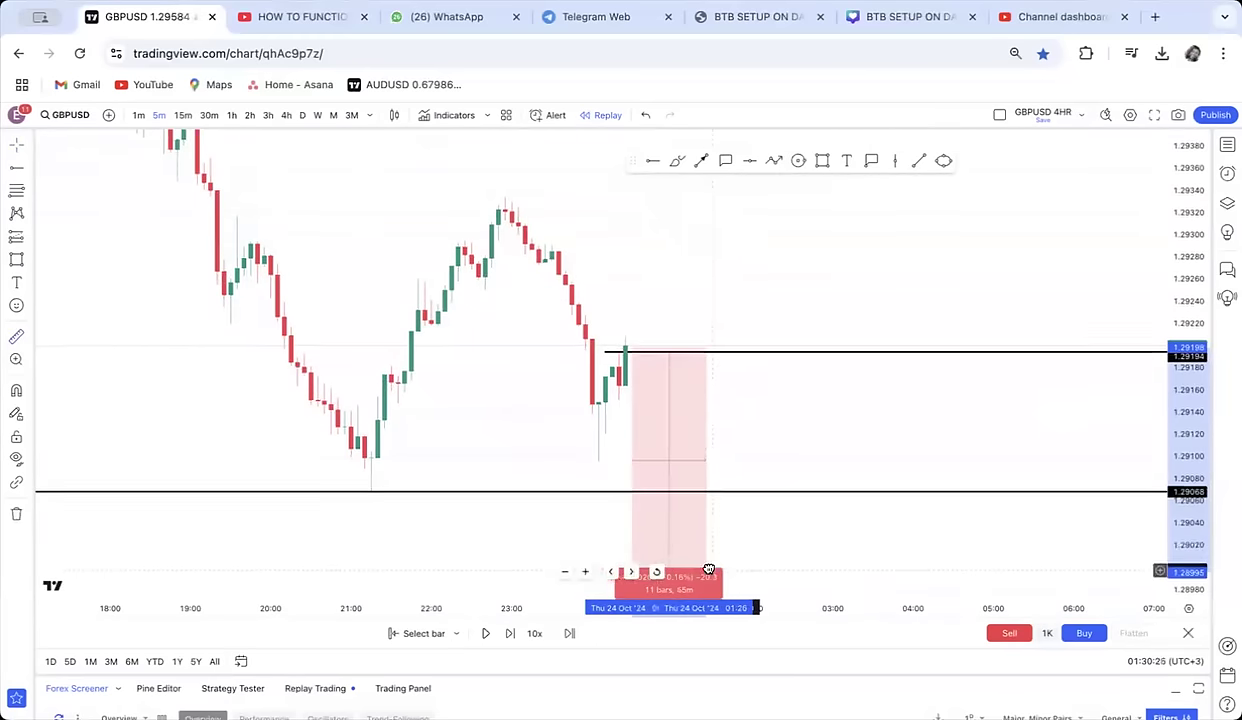
left_click_drag(708, 570, 696, 465)
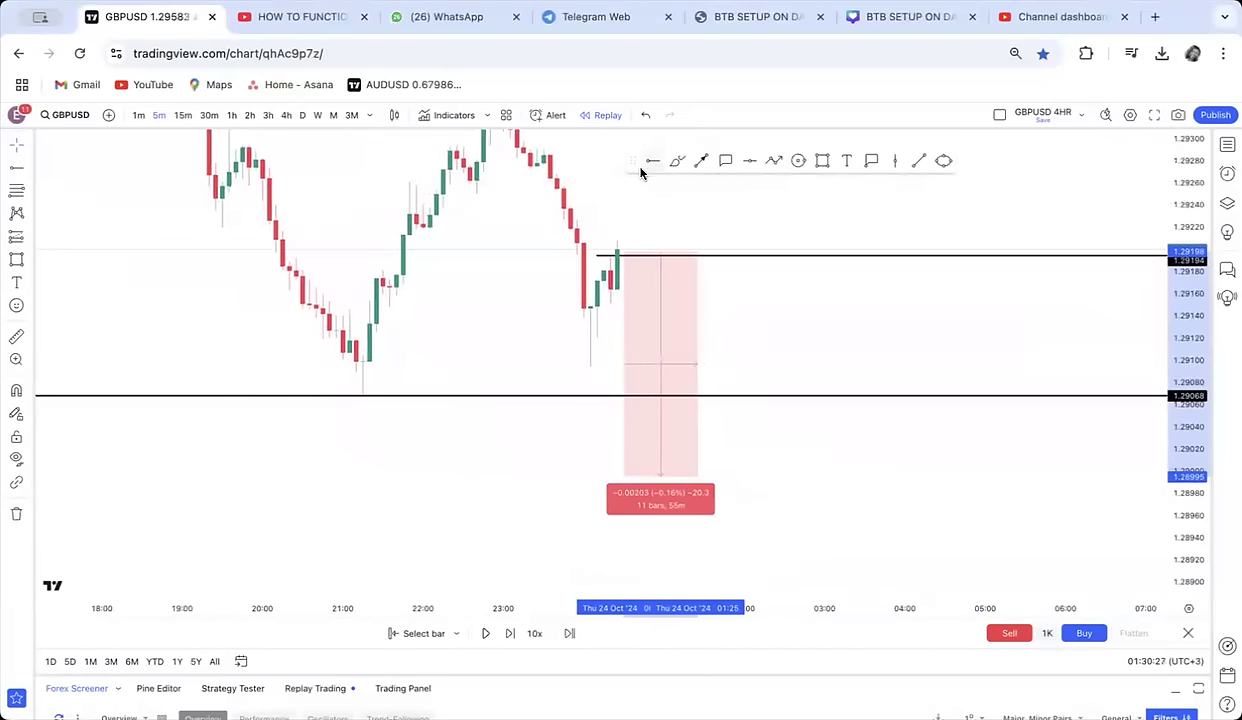
left_click(457, 477)
left_click_drag(793, 449, 702, 538)
Add a Long Position at 1.29200 after the engulfing candle, with its target at 1.29402 and stop at 1.28996
left_click_drag(1182, 298, 1197, 435)
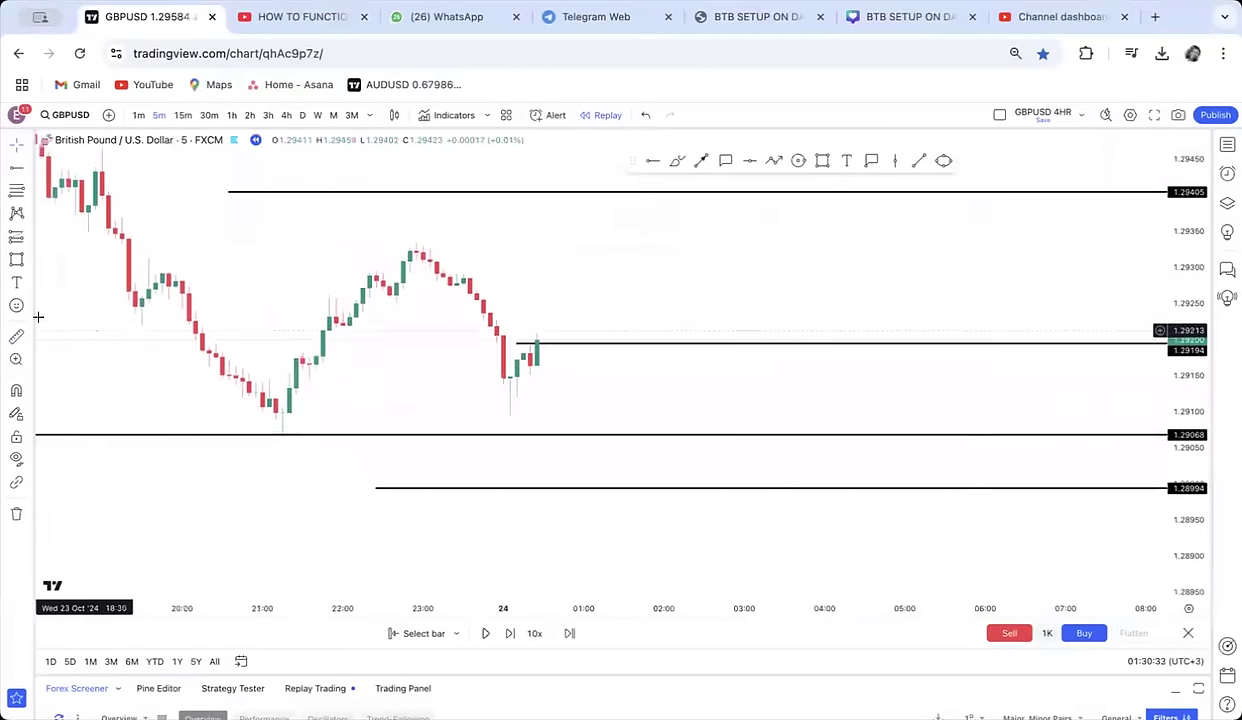
left_click(28, 238)
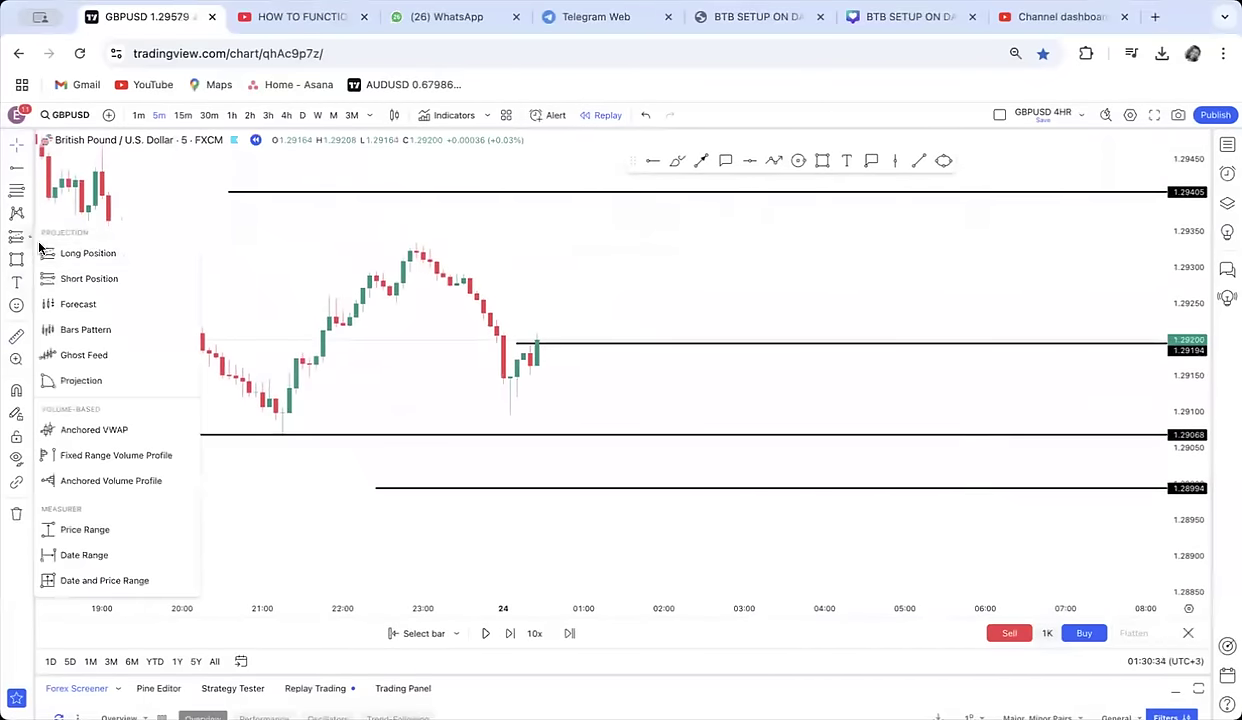
left_click(93, 251)
left_click(541, 341)
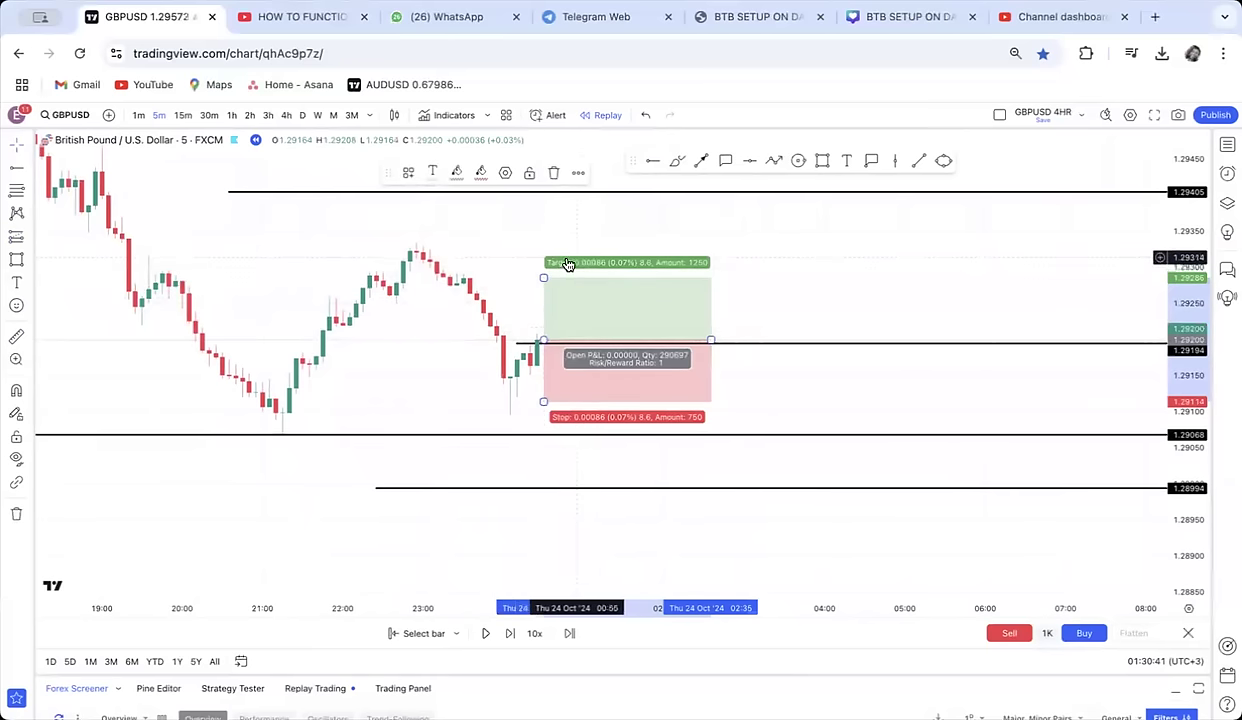
left_click_drag(544, 278, 541, 192)
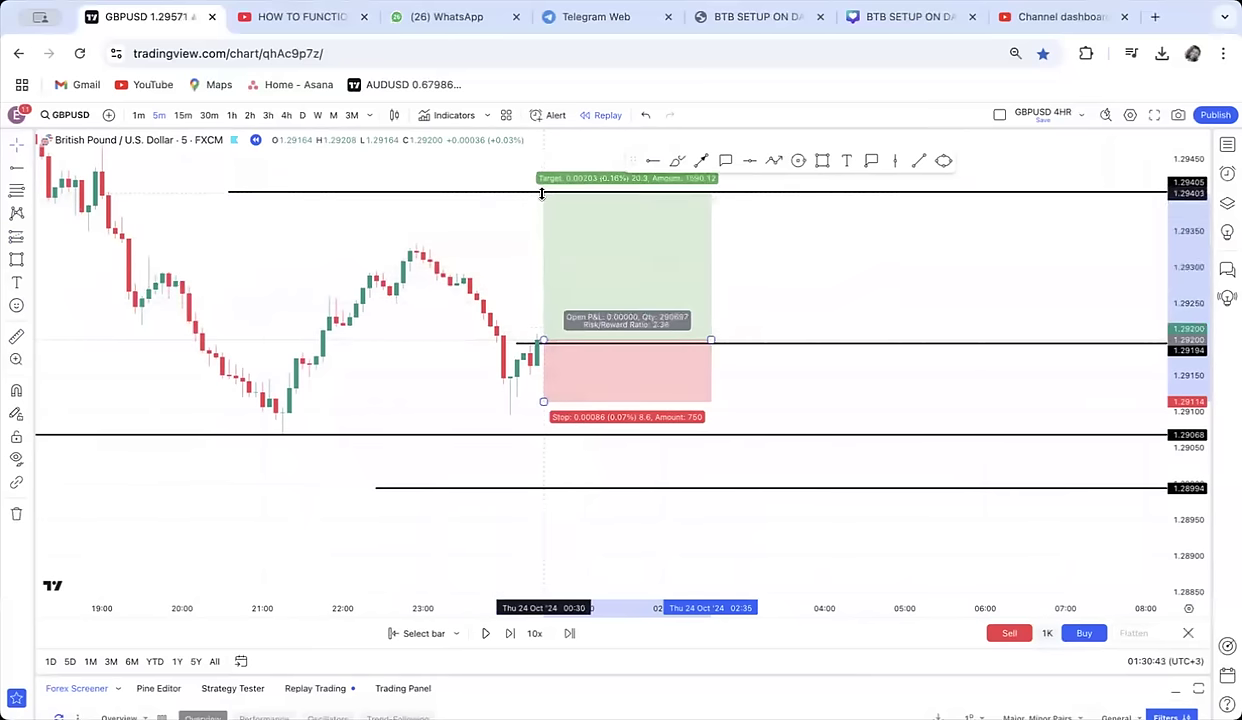
left_click_drag(542, 403, 538, 488)
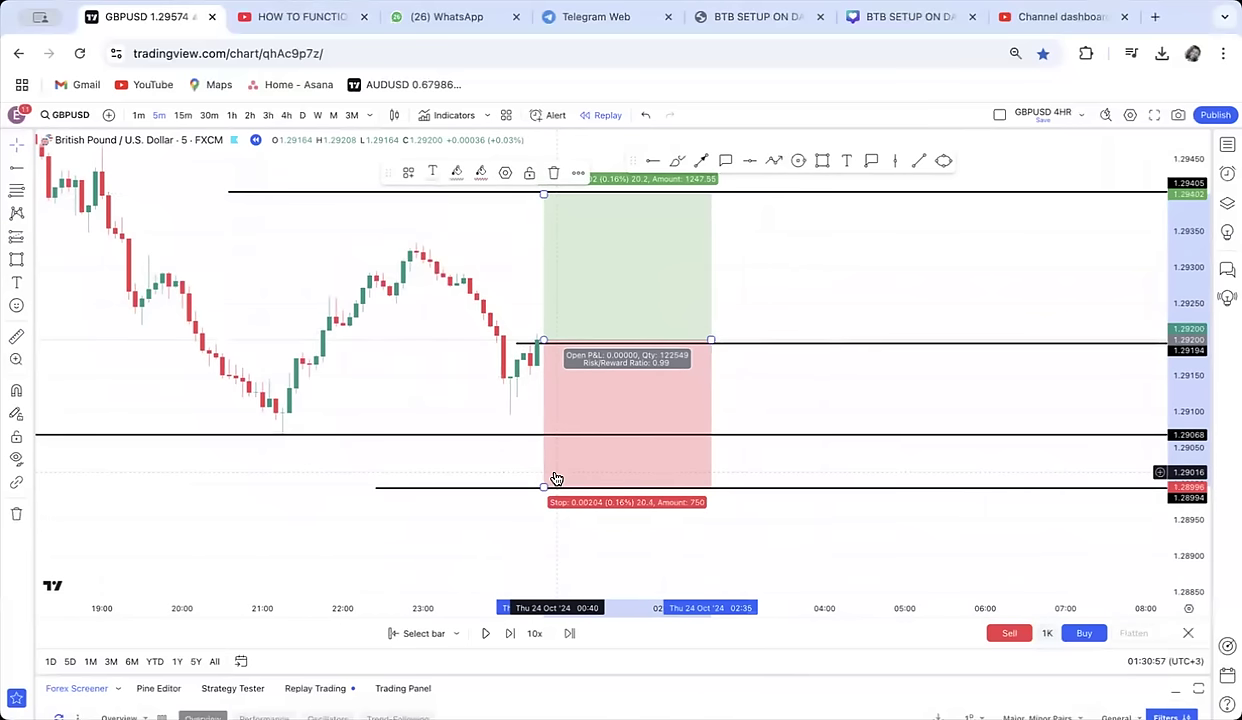
Play the replay from the long entry until price rises above the 1.29405 target line on 24 October, and pause it
left_click_drag(854, 410, 873, 453)
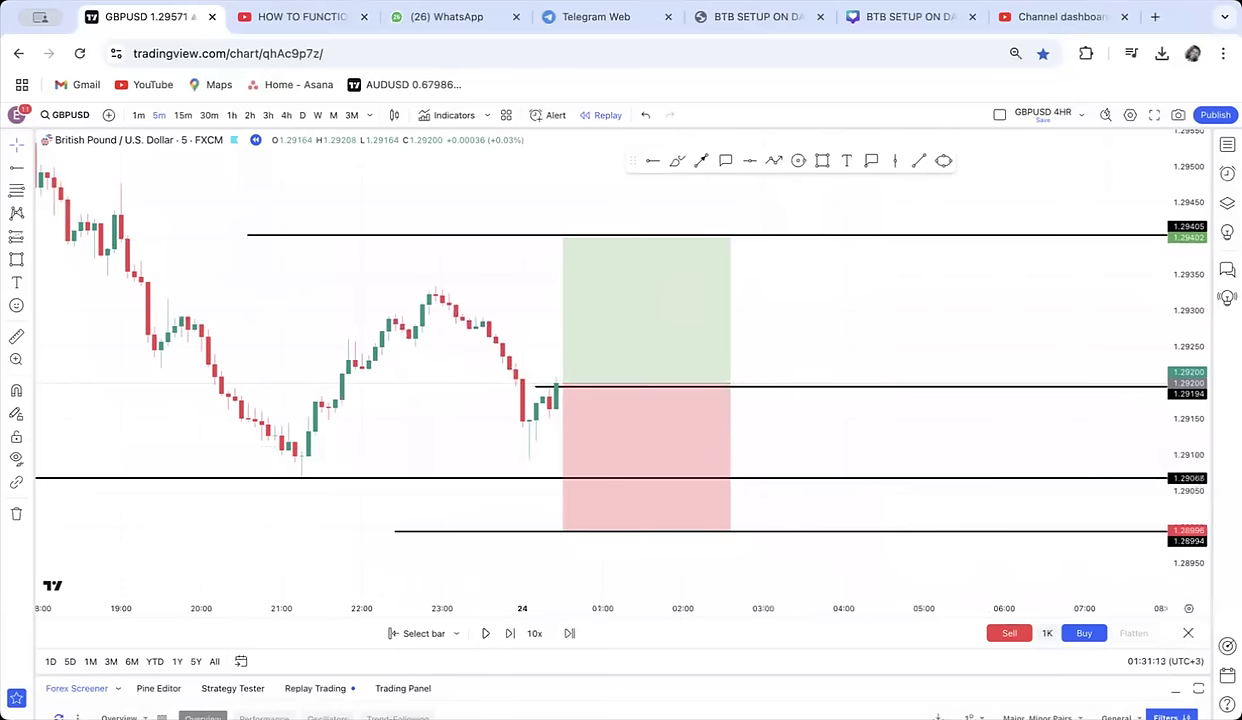
left_click(486, 634)
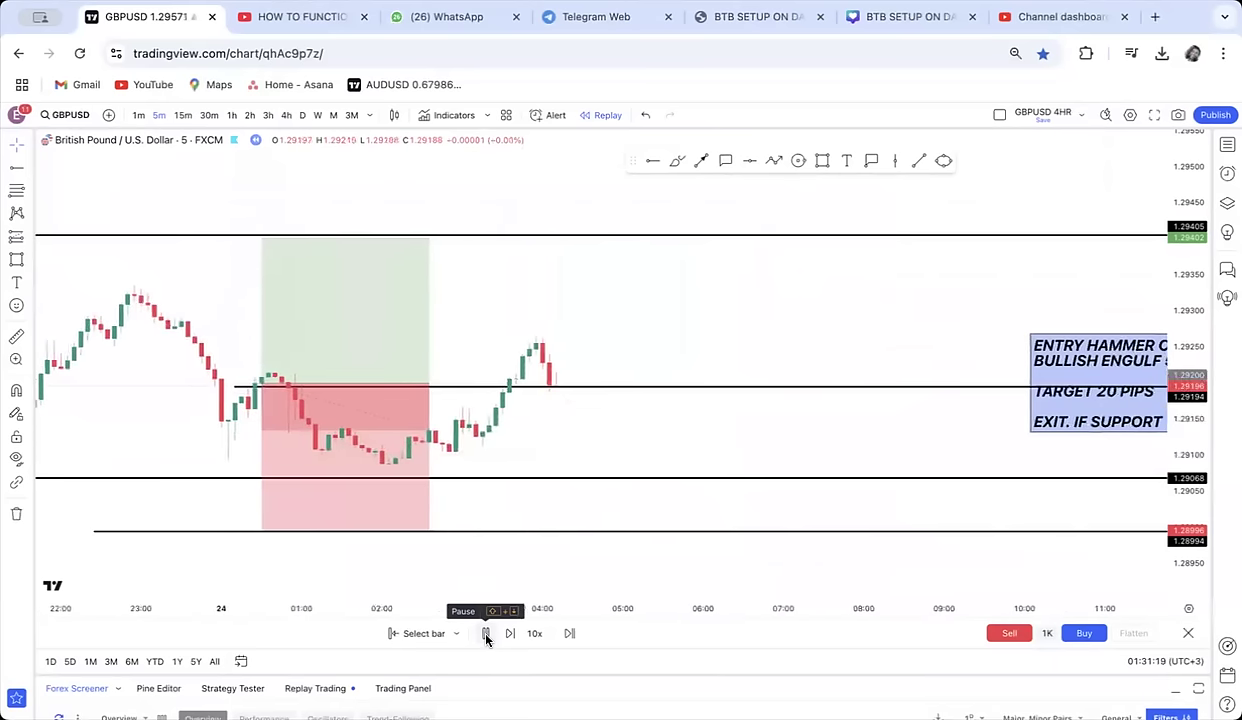
scroll(646, 455, "down", 4)
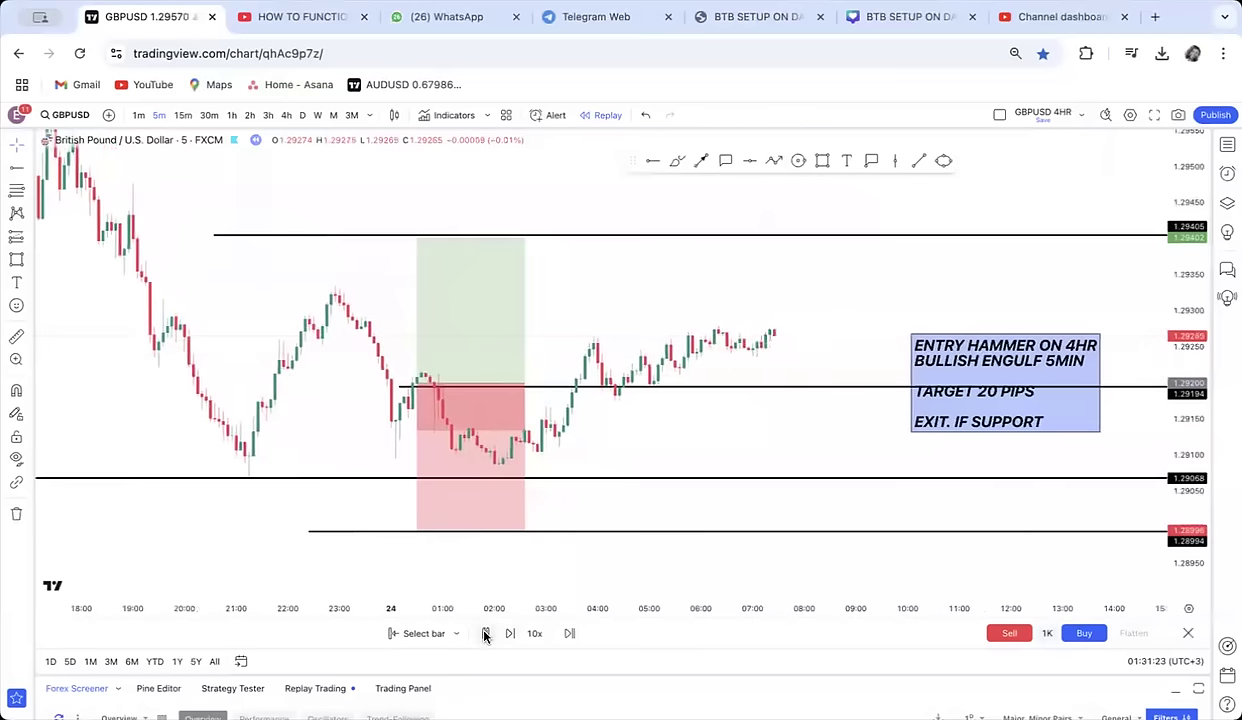
scroll(643, 488, "down", 2)
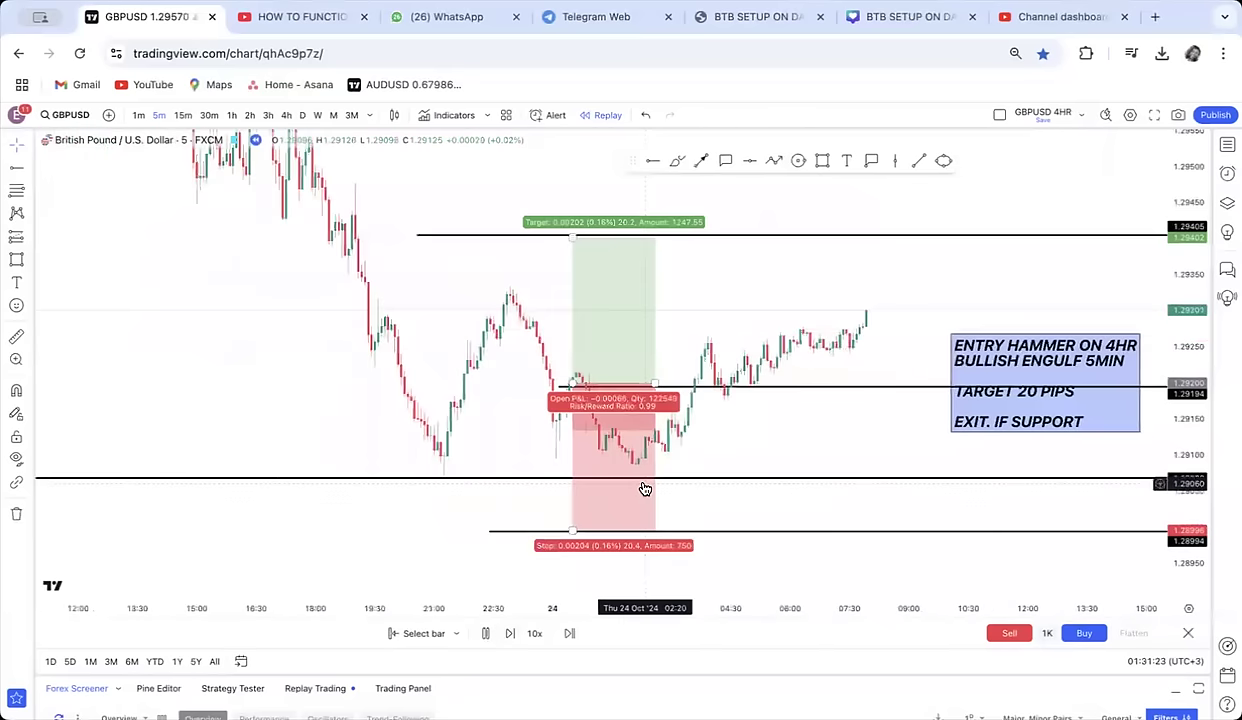
left_click(485, 634)
left_click_drag(903, 335, 957, 336)
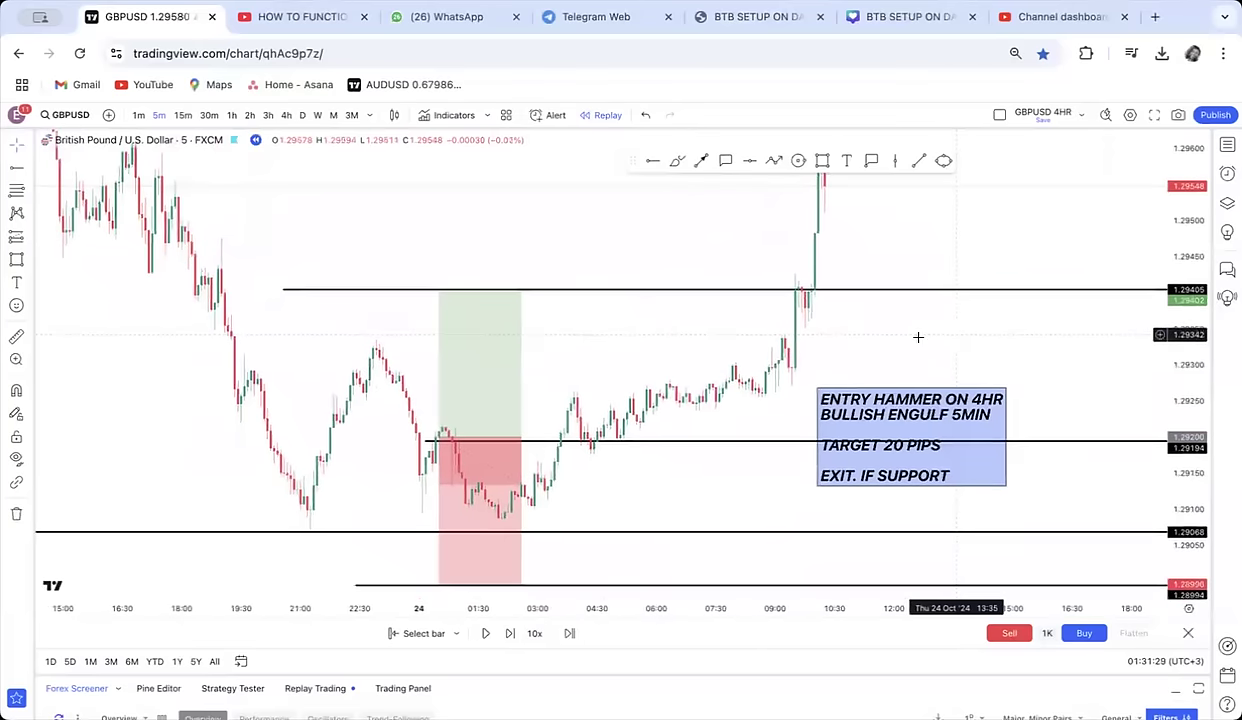
Measure the price drop from the long entry to the pullback low above the 1.29068 support line, and clear the measurement
left_click(17, 339)
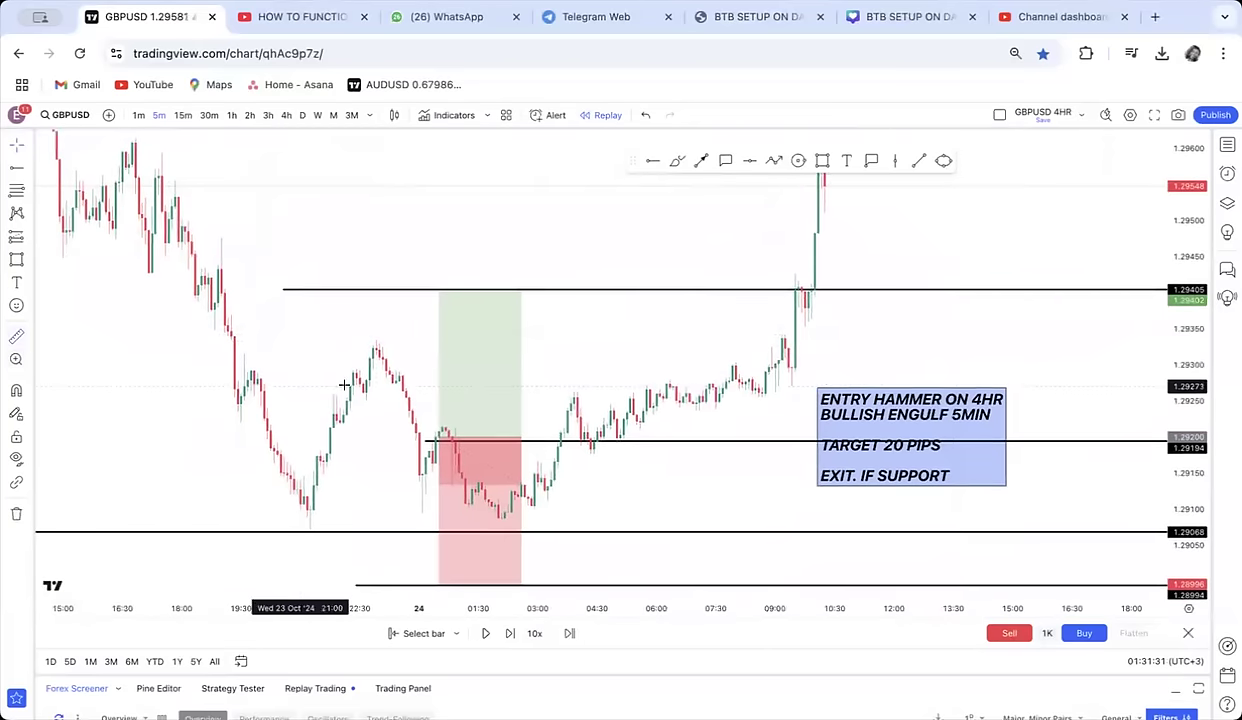
left_click(417, 427)
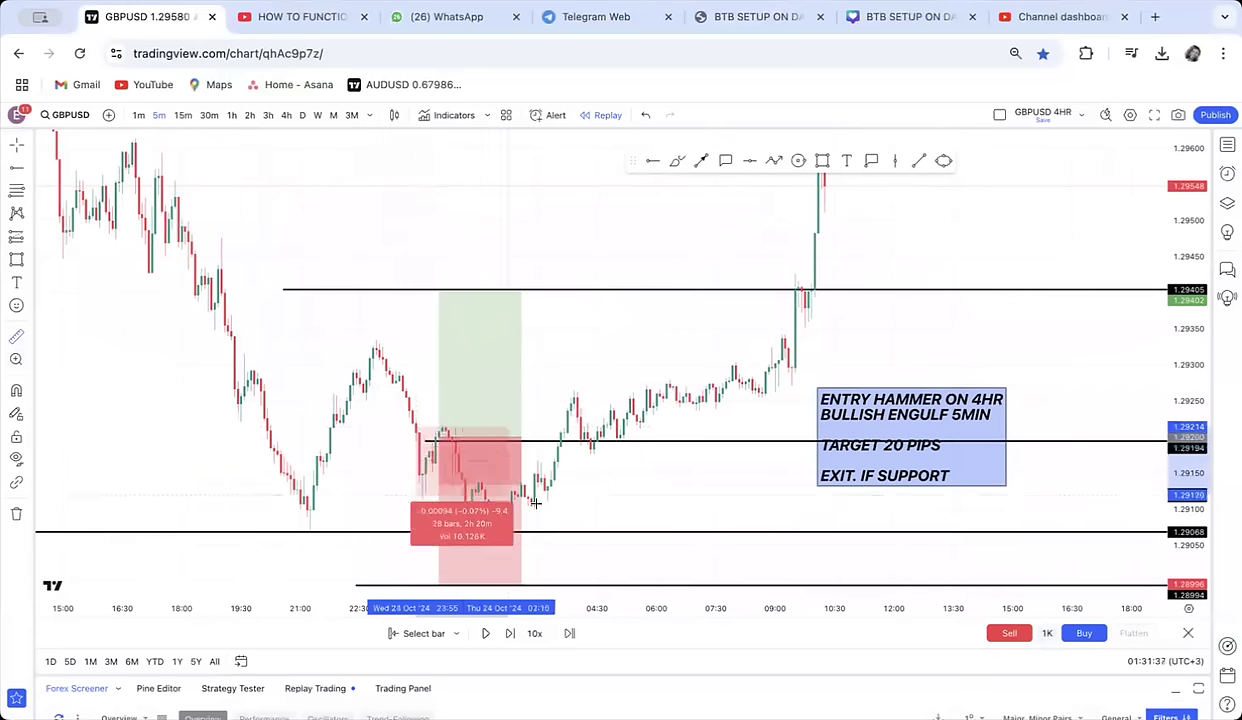
left_click(575, 519)
left_click(626, 520)
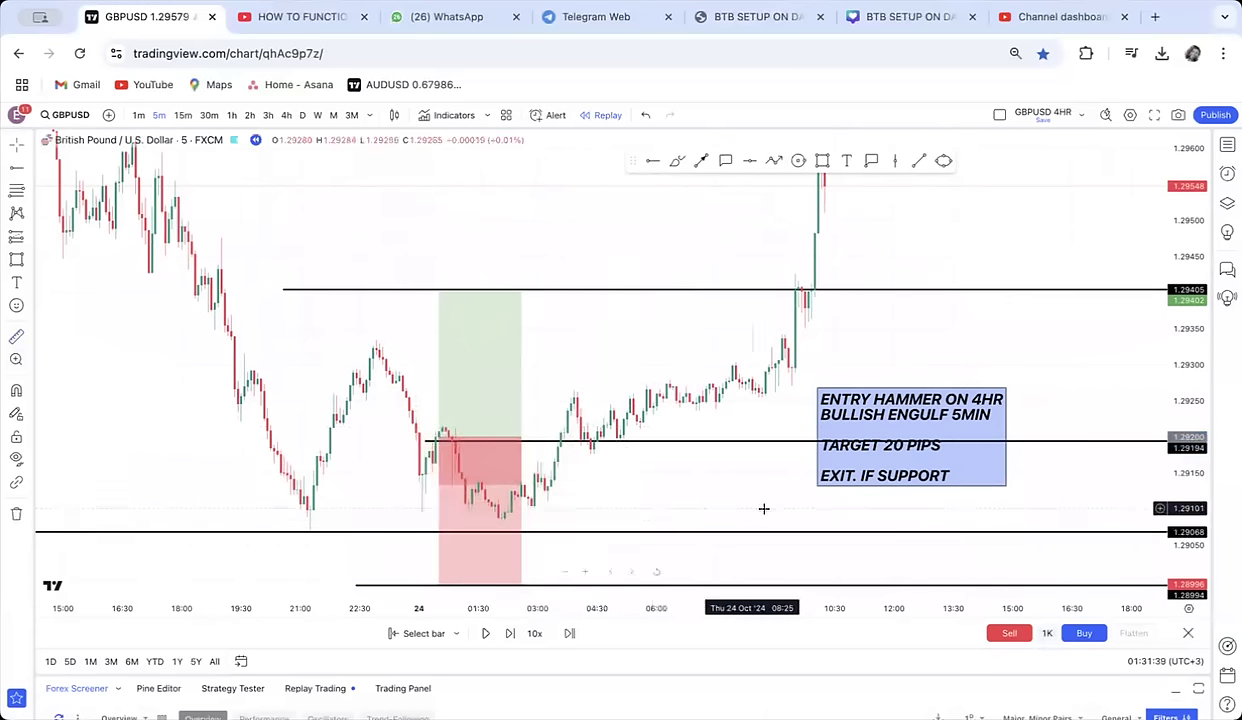
left_click_drag(1177, 572, 1175, 522)
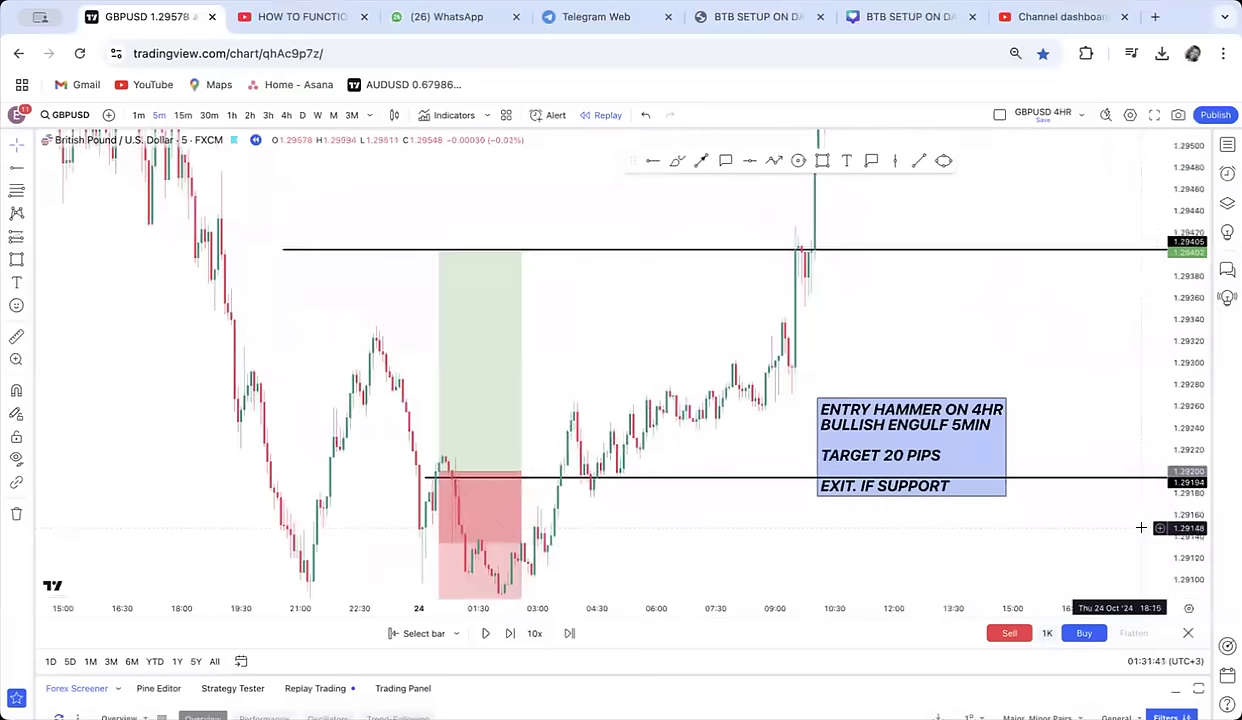
left_click_drag(807, 574, 757, 466)
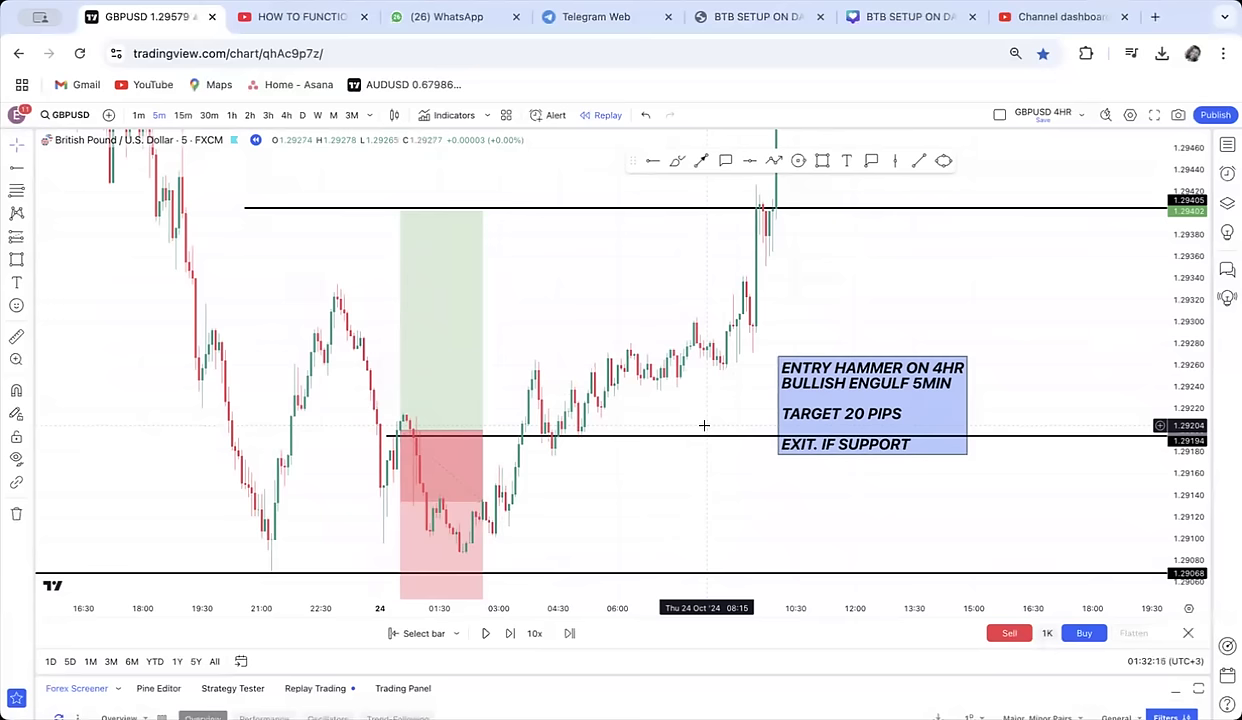
Switch the chart to the 4-hour timeframe and frame the late-October candles around the entry, target and stop lines
left_click(286, 115)
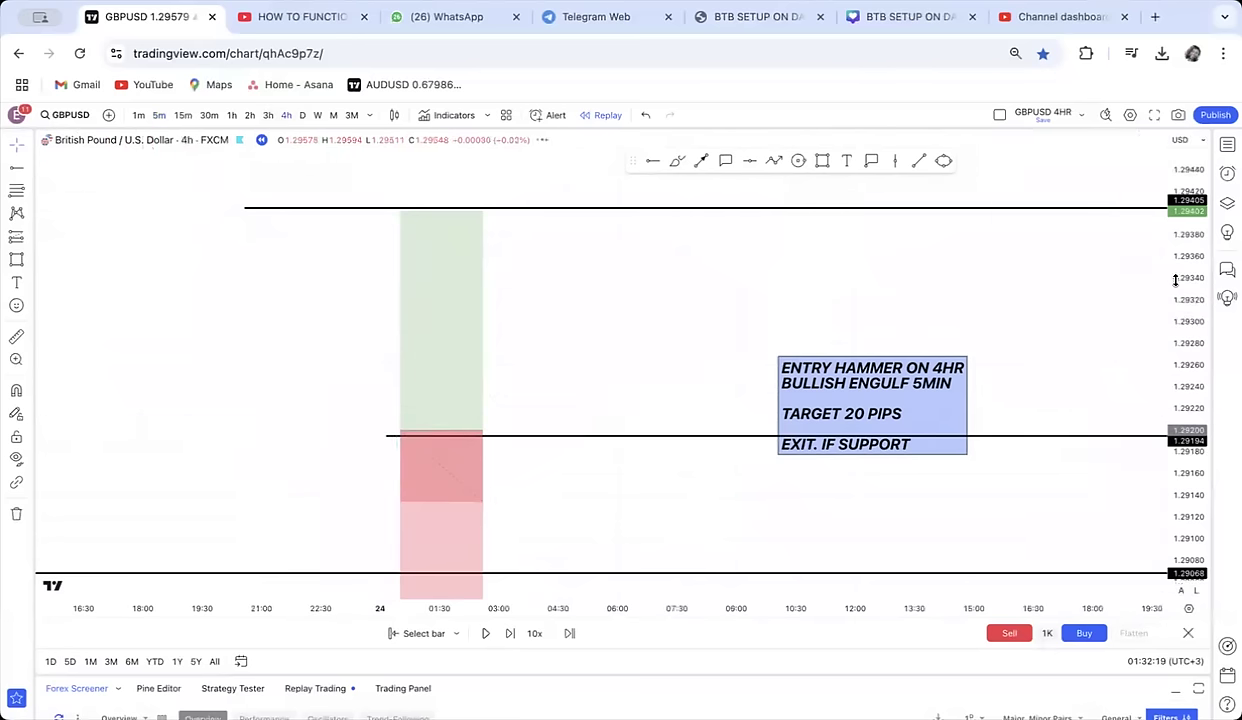
left_click_drag(1178, 425, 1178, 485)
scroll(995, 369, "down", 4)
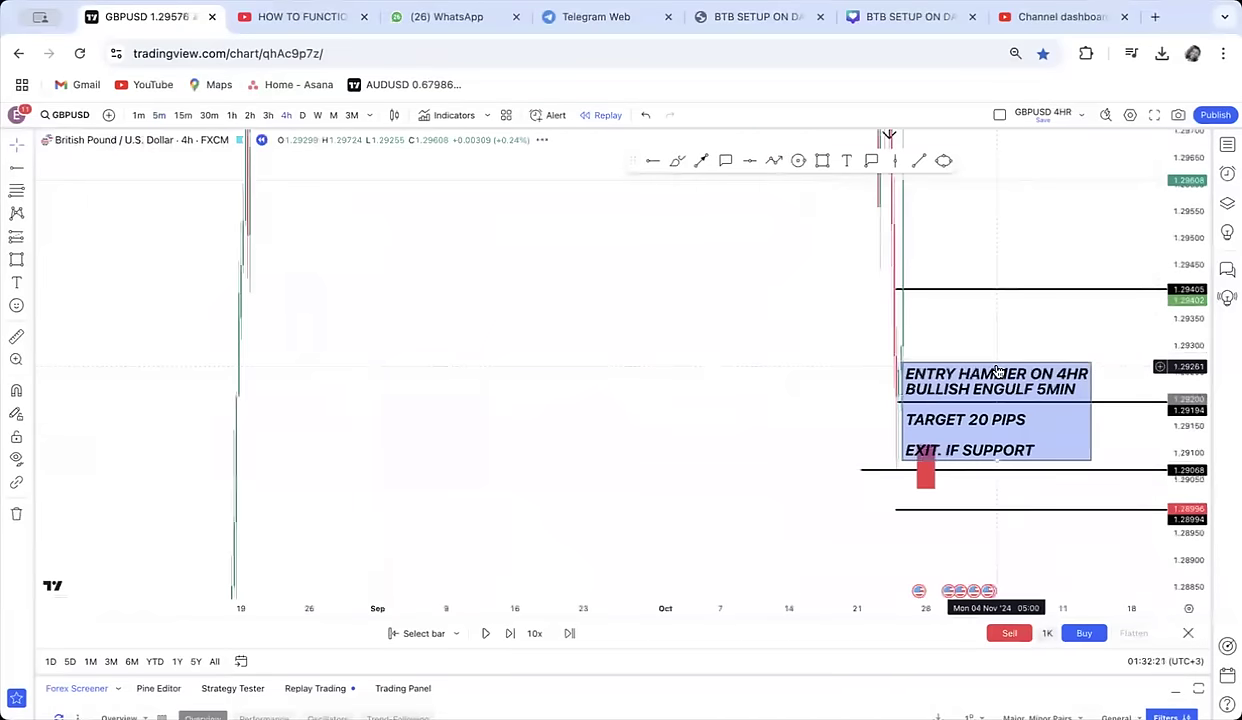
scroll(945, 300, "up", 9)
scroll(901, 334, "up", 3)
left_click_drag(540, 350, 704, 398)
left_click_drag(1174, 276, 821, 391)
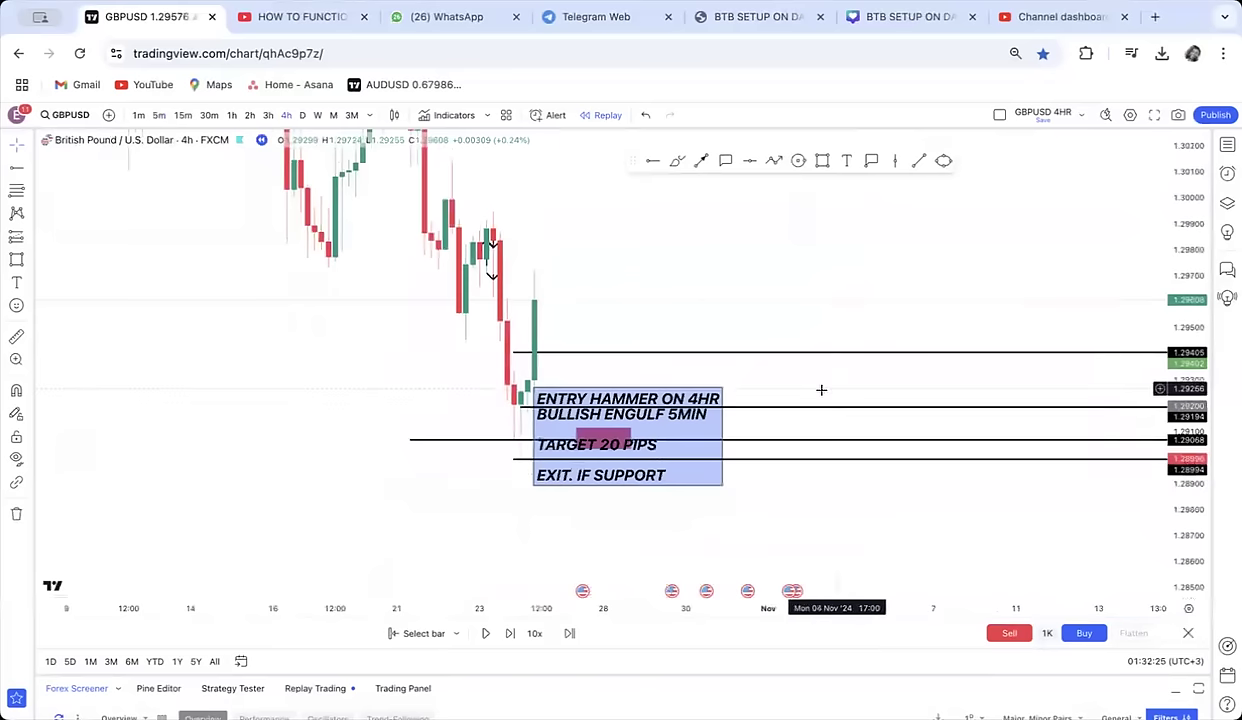
Move the strategy rules note away from the latest candles so that it starts at about 30 October
left_click_drag(647, 411, 819, 406)
scroll(820, 244, "up", 2)
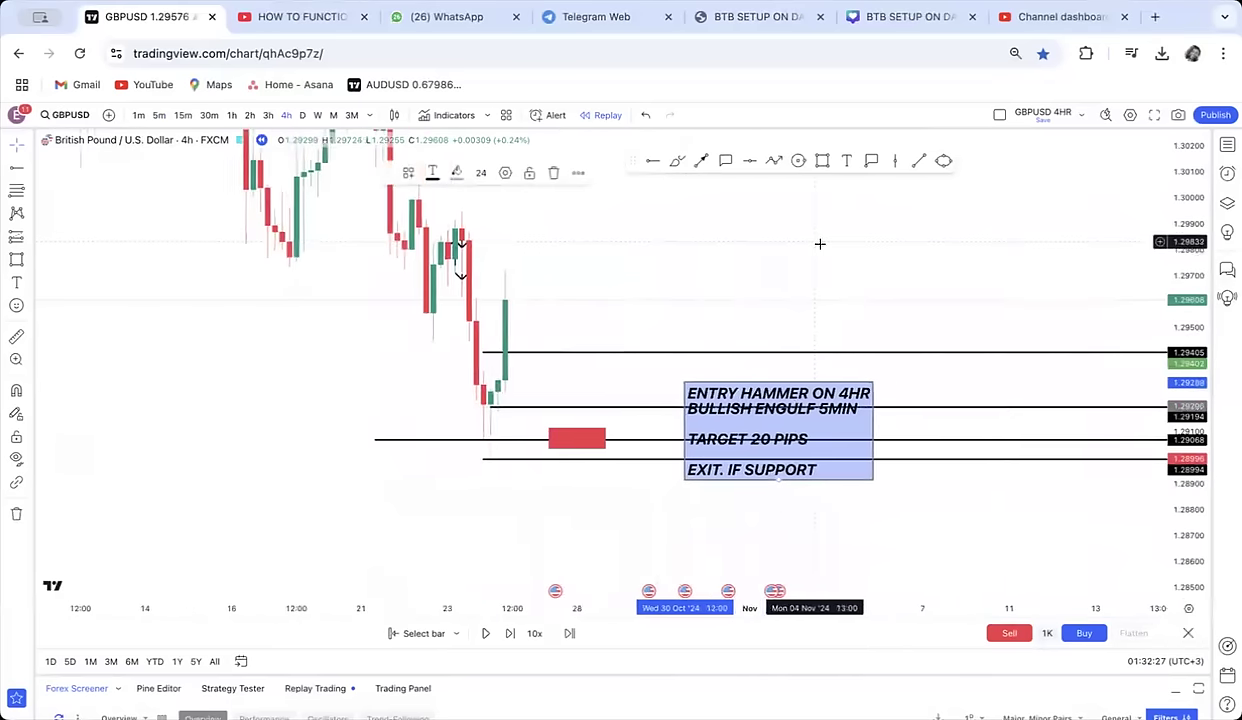
left_click_drag(660, 276, 788, 330)
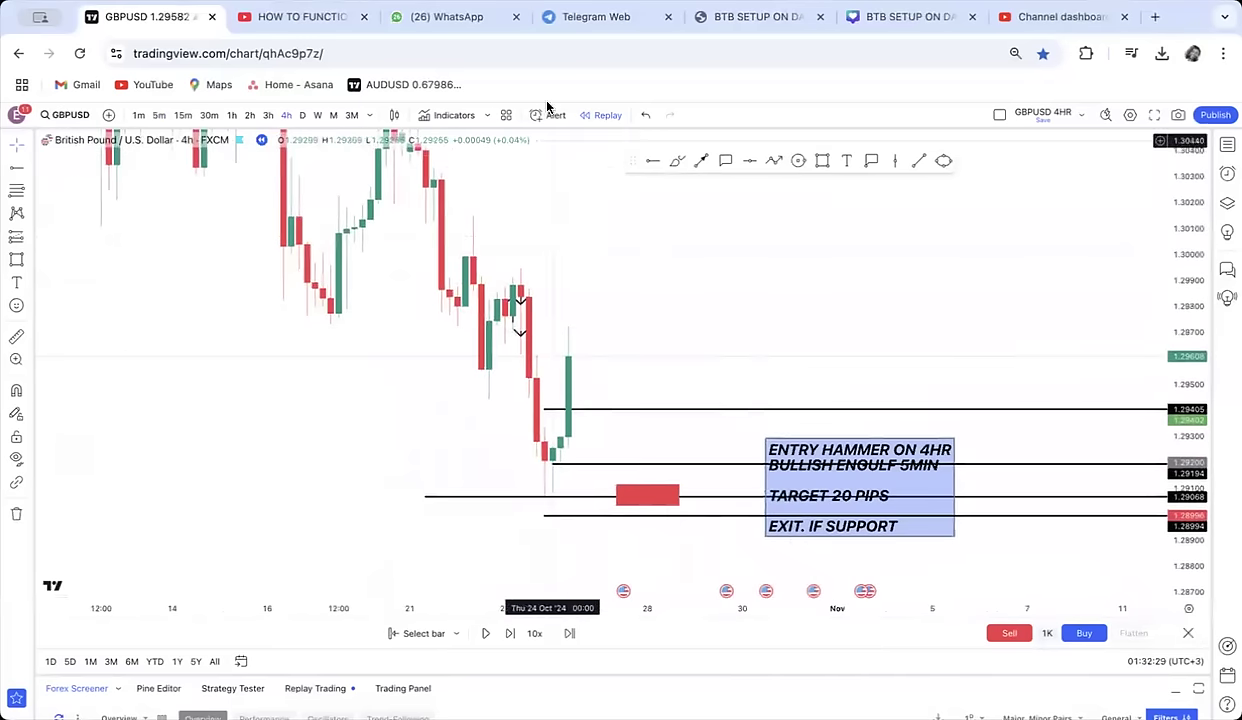